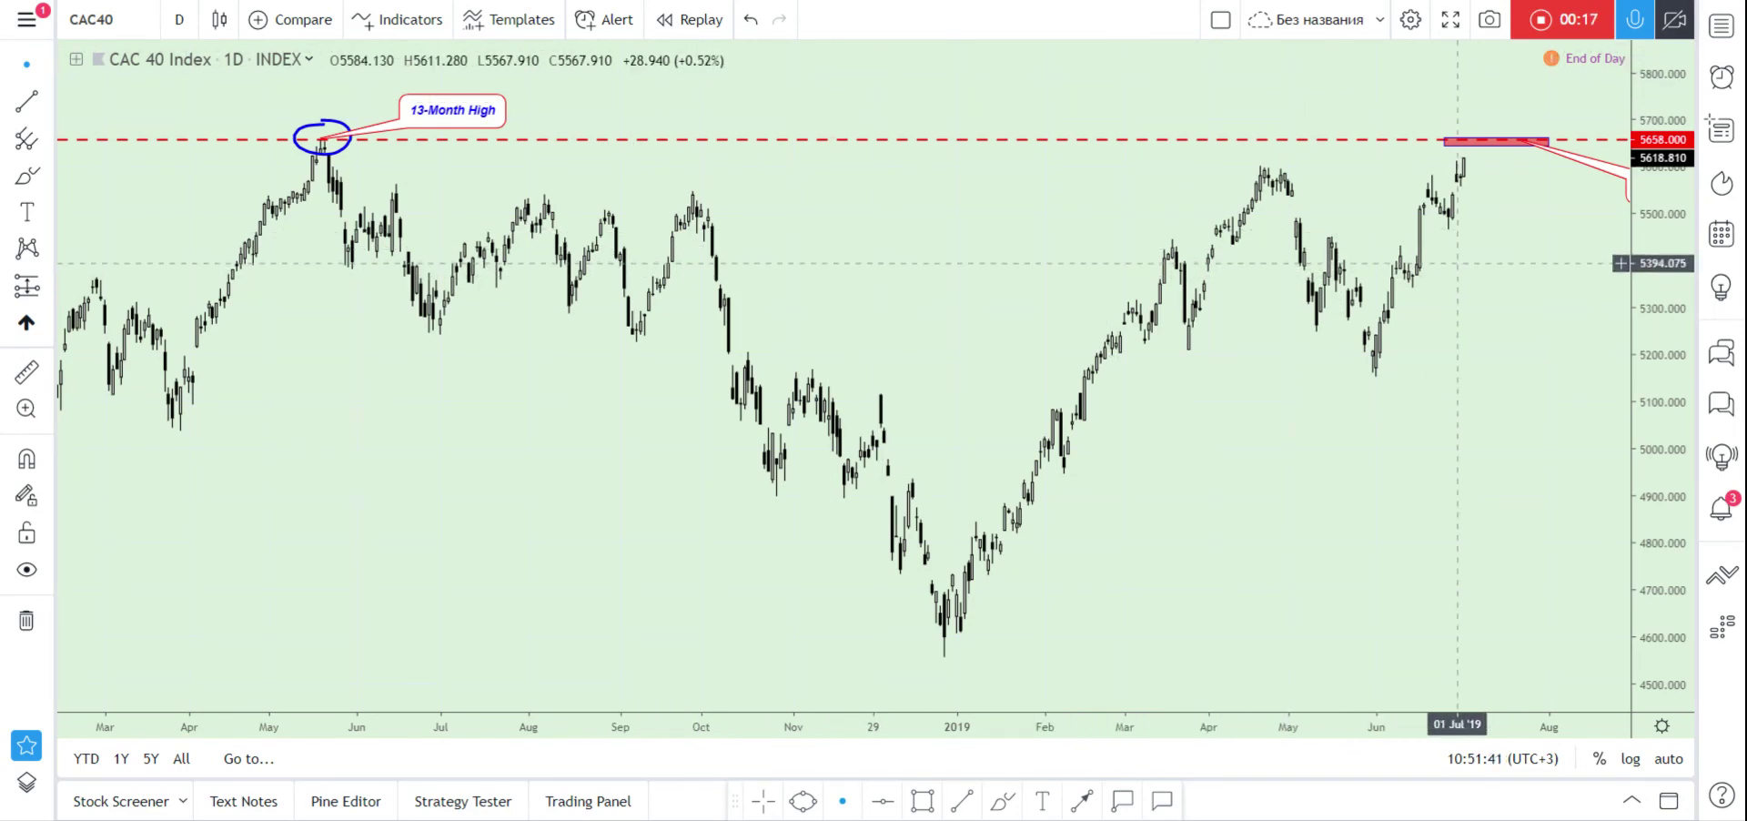
Pan and zoom out the CAC 40 daily chart to show 2016–2020, leaving room for future dates.
mouse_move(1369, 325)
left_mouse_down()
mouse_move(1258, 333)
mouse_move(1269, 321)
left_mouse_up()
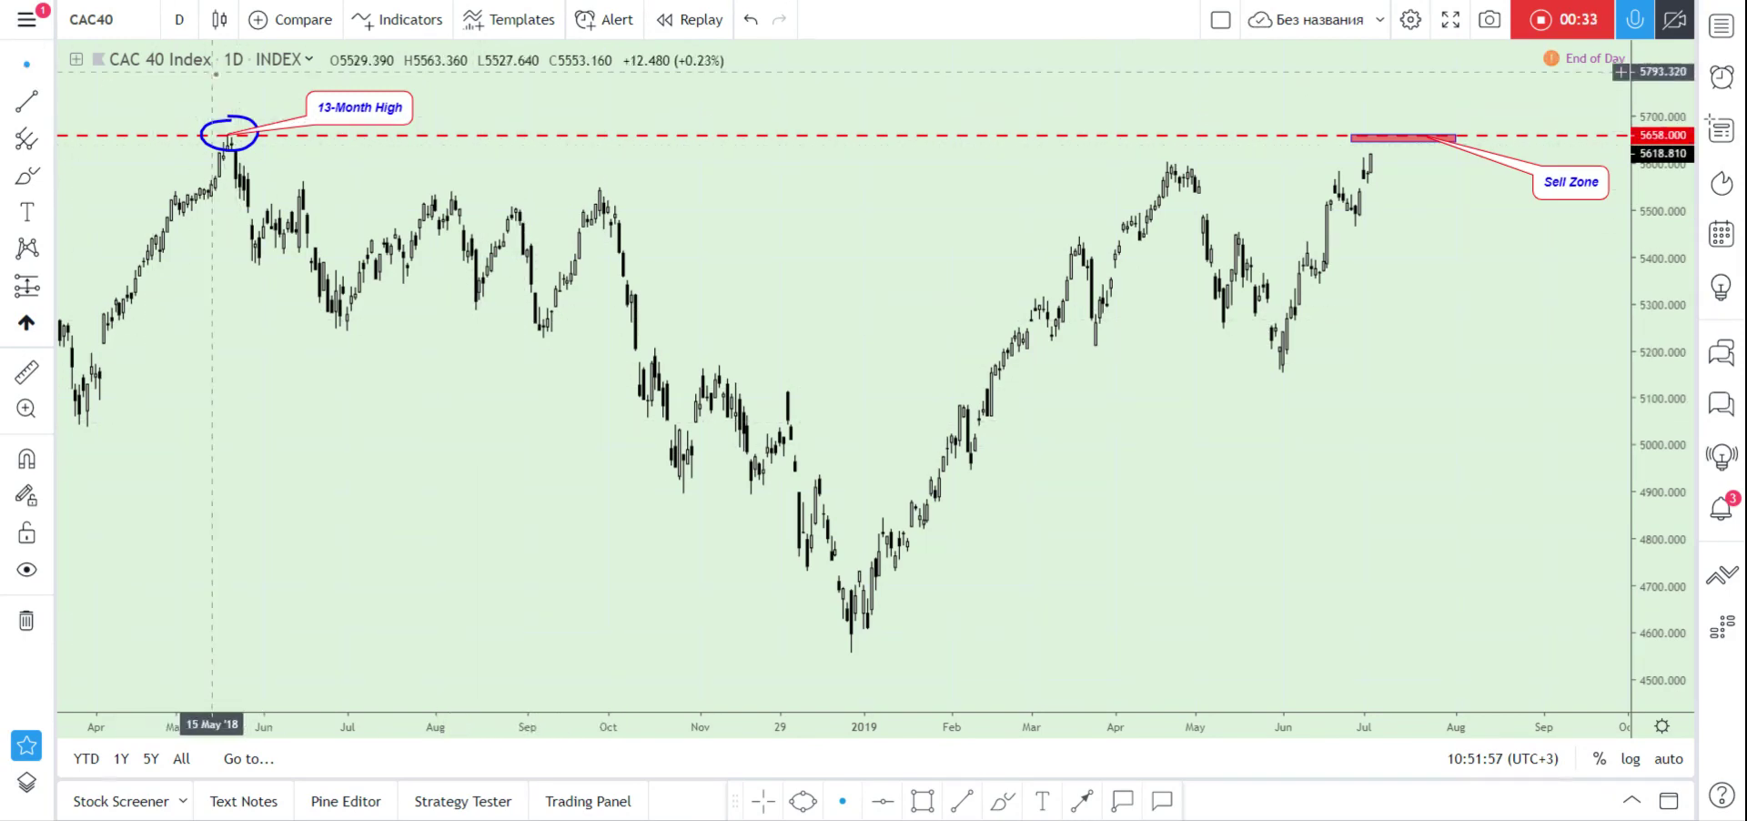
scroll(1219, 415, "down", 2)
scroll(1203, 405, "down", 2)
scroll(1200, 420, "down", 2)
scroll(1174, 401, "down", 1)
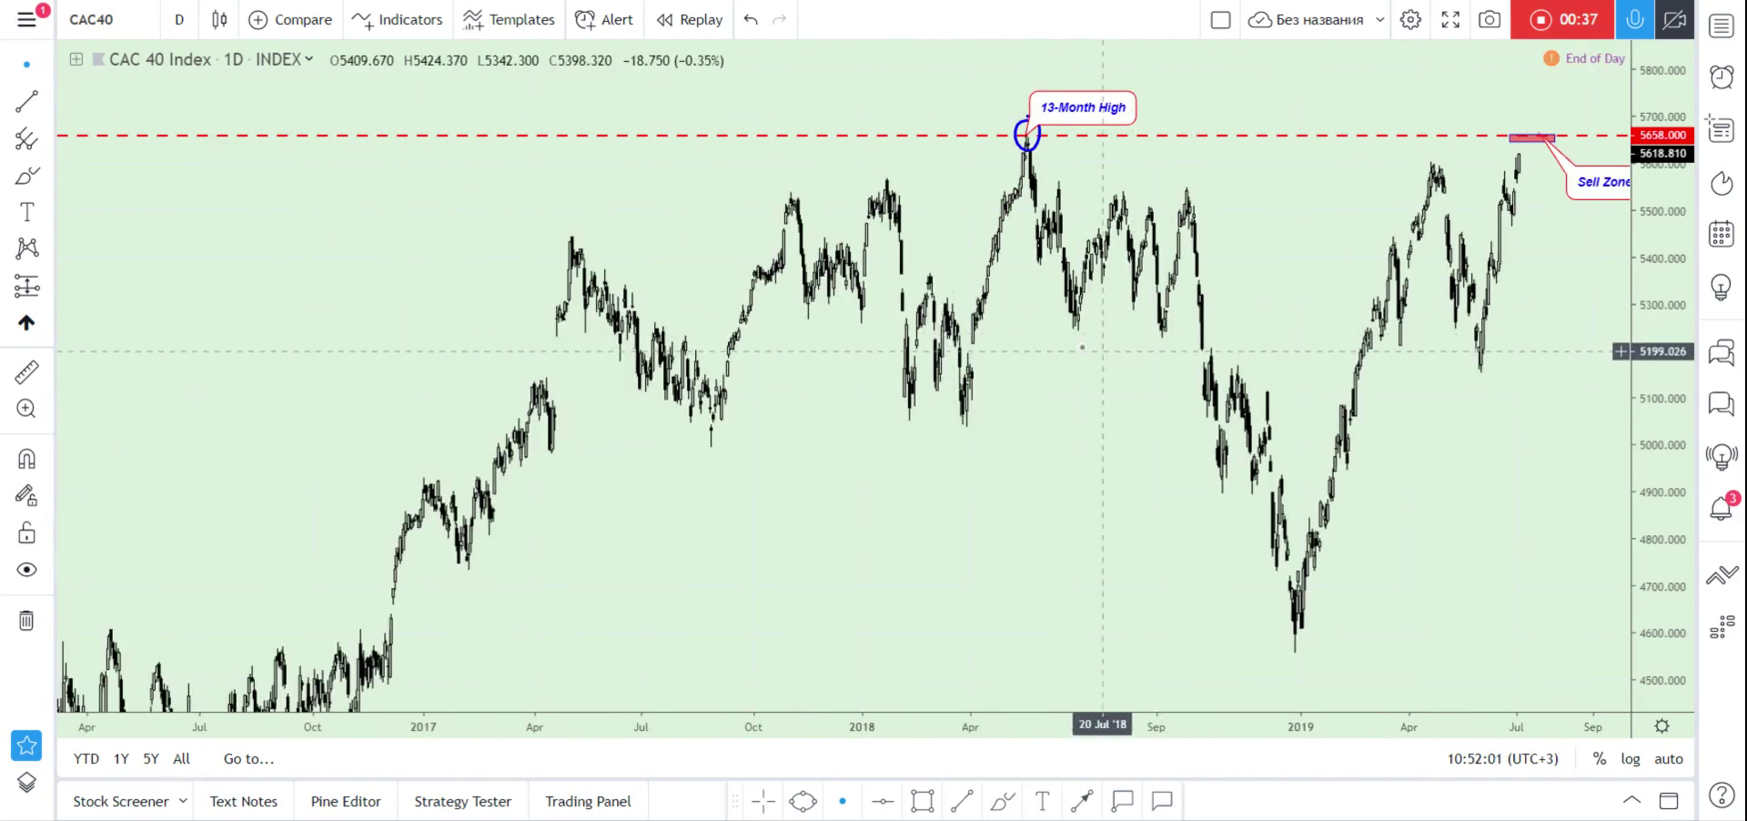
scroll(1028, 310, "down", 1)
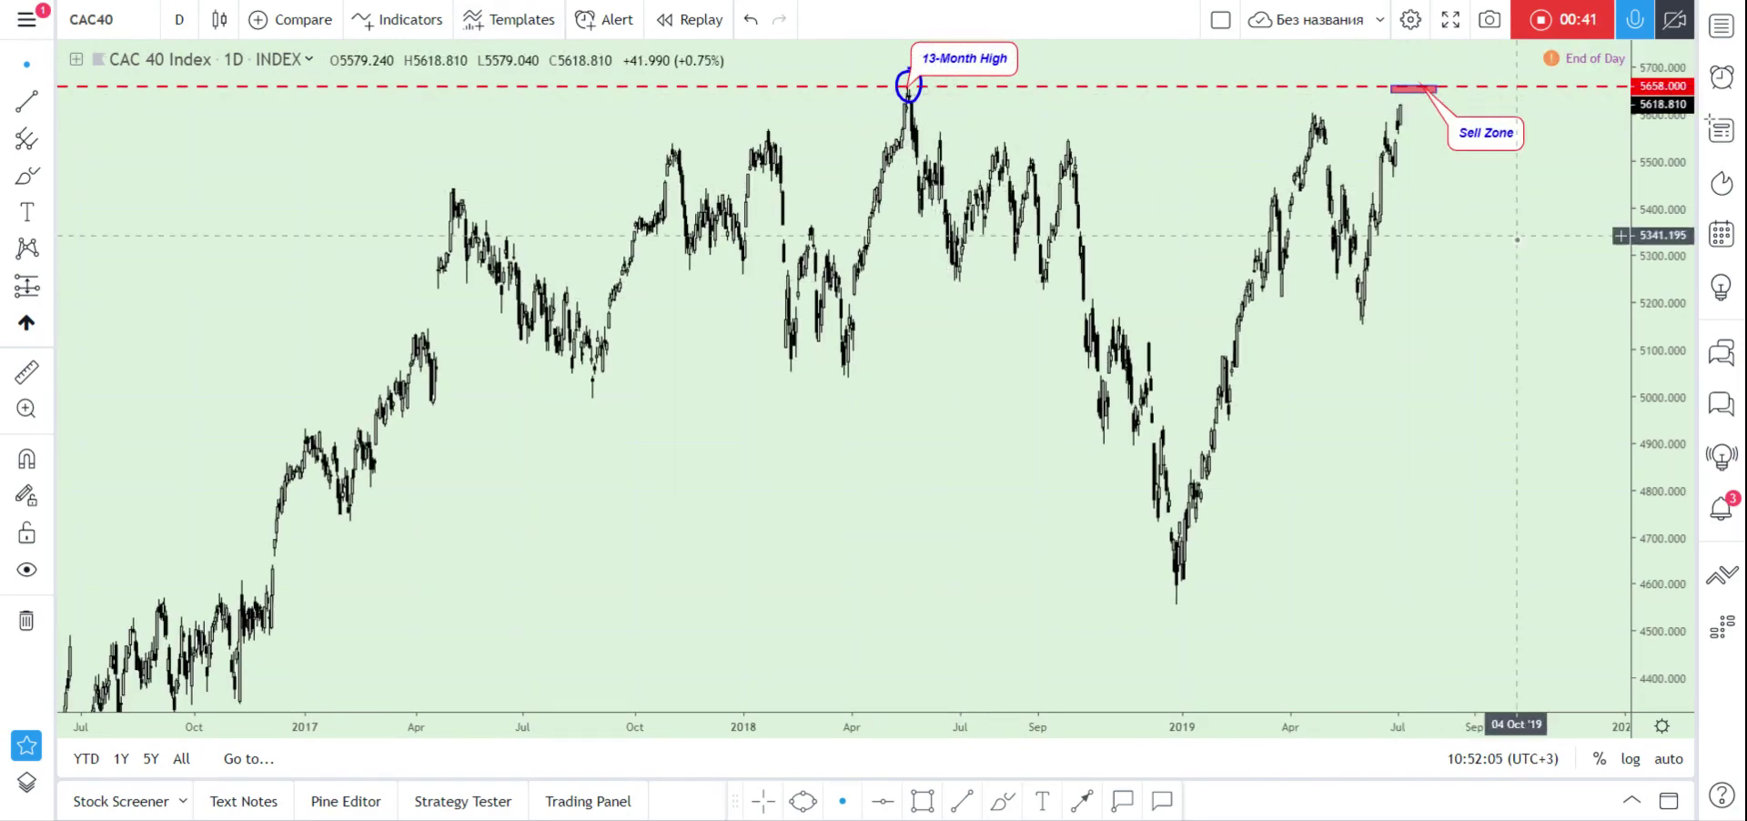
left_click_drag(1516, 230, 1317, 285)
Brush a blue path peaking above the Sell Zone, plus strokes near 5350 and 5170.
left_click(1002, 801)
mouse_move(1343, 168)
left_mouse_down()
mouse_move(1372, 126)
mouse_move(1432, 228)
left_mouse_up()
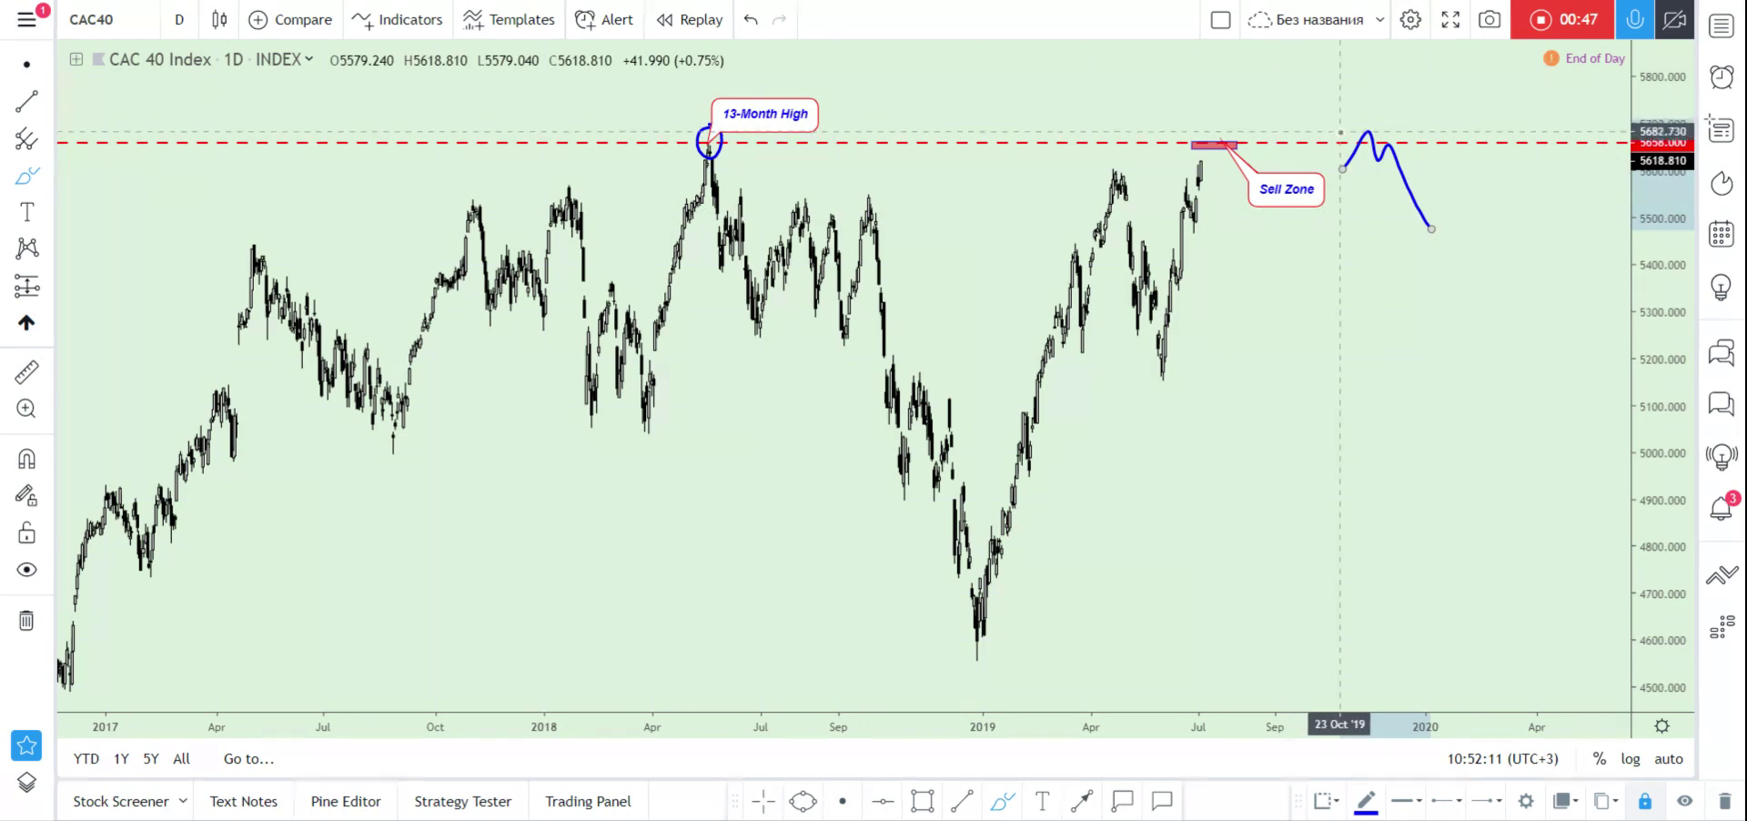
left_click_drag(1344, 128, 1383, 127)
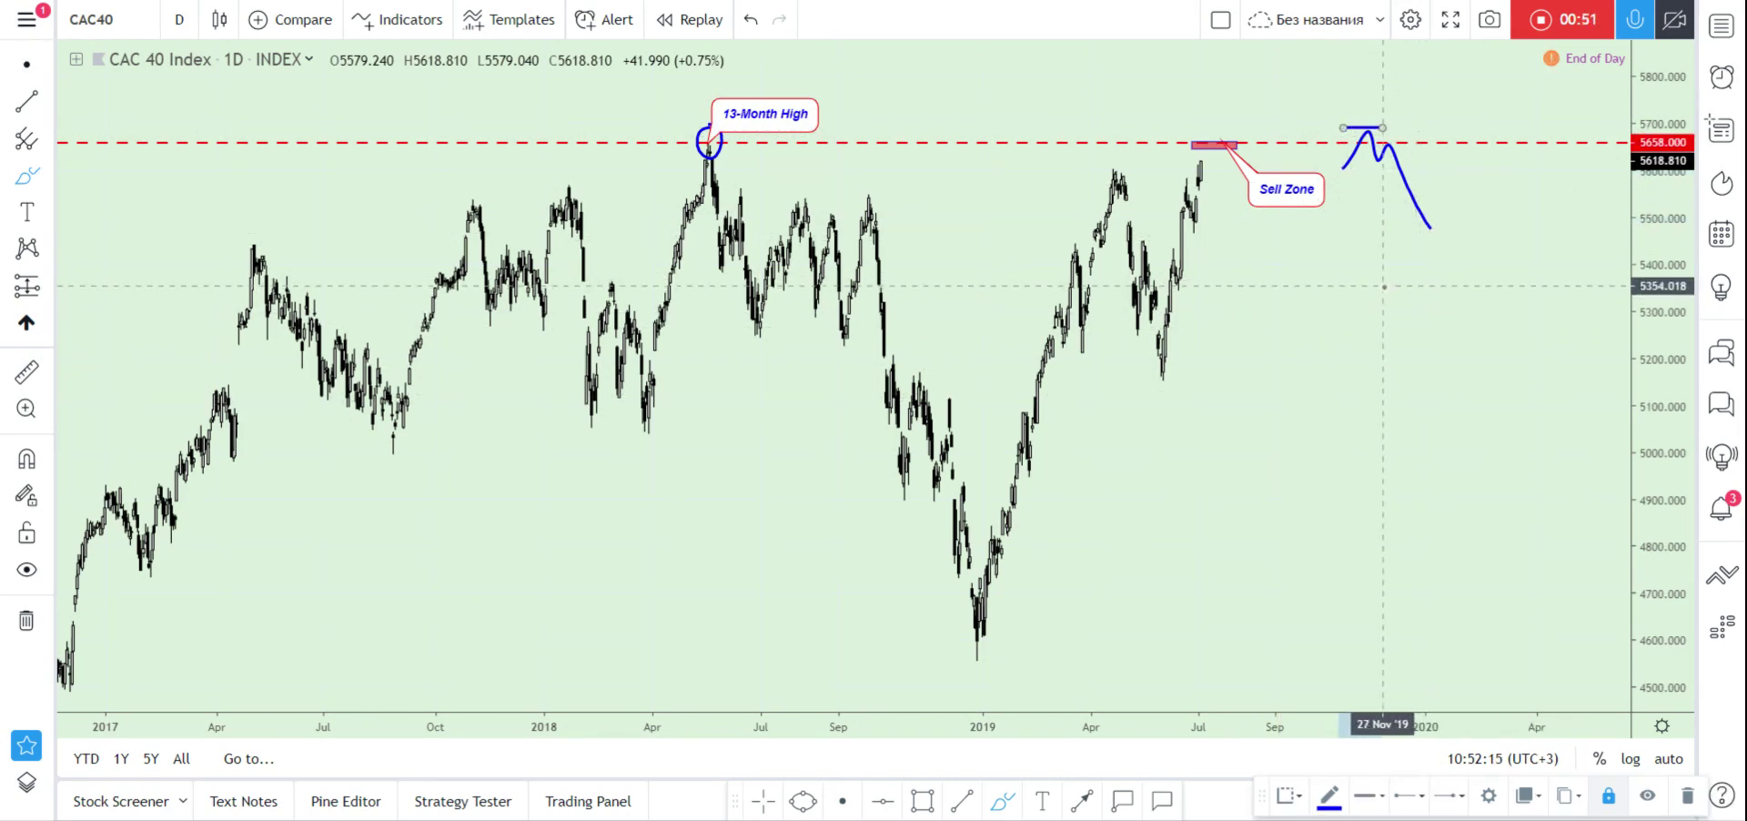
left_click_drag(1385, 286, 1526, 298)
left_click_drag(1346, 372, 1459, 365)
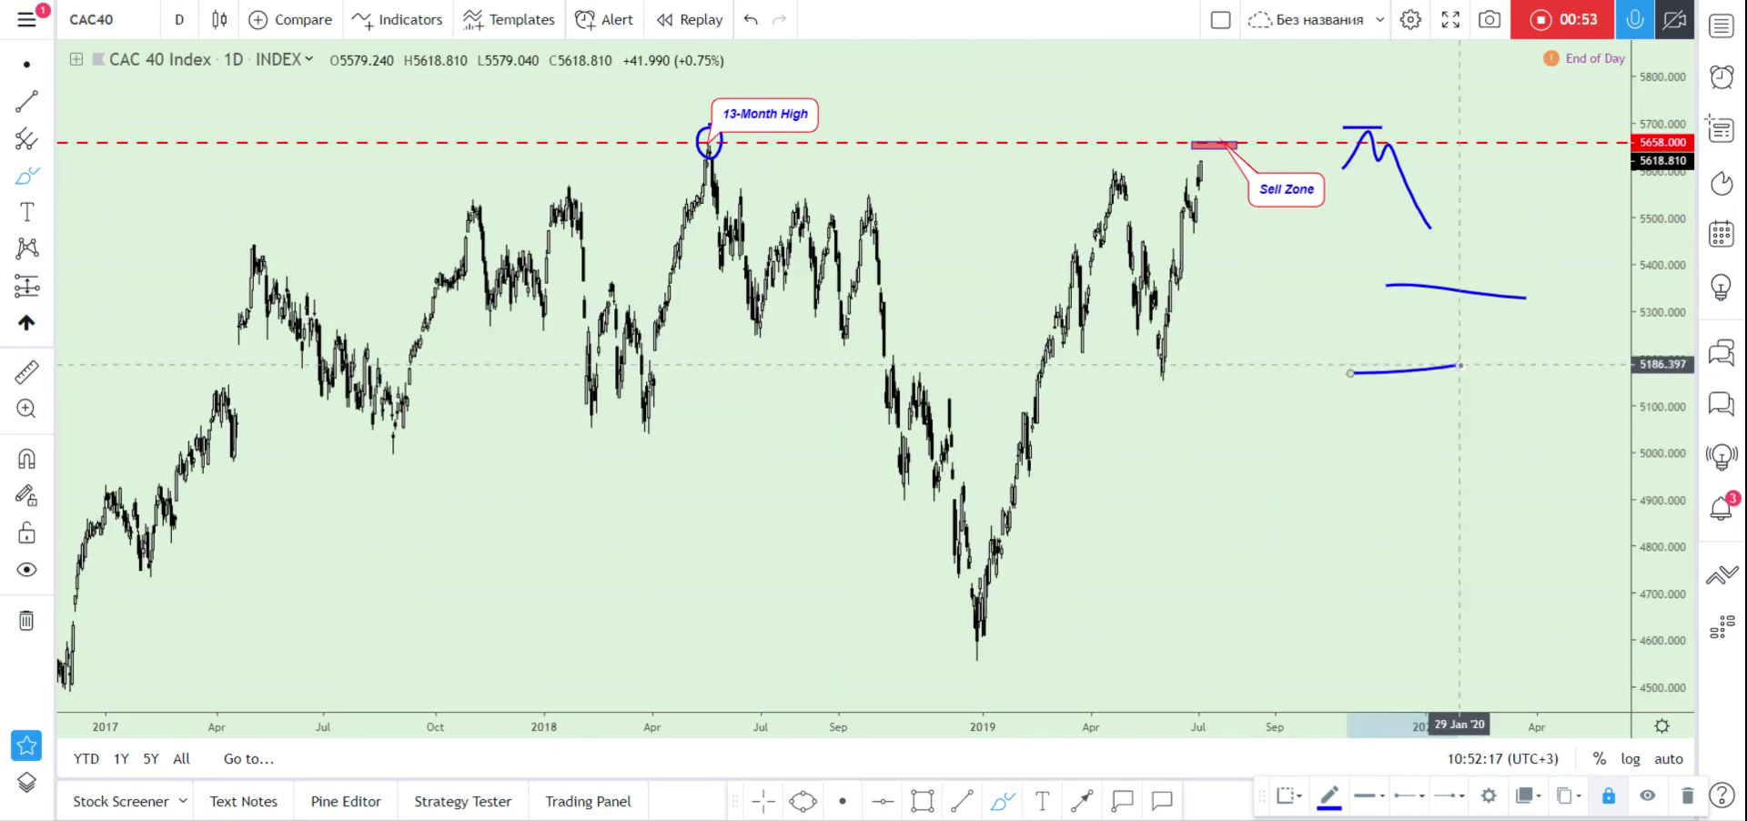
scroll(1377, 467, "down", 2)
scroll(1377, 467, "down", 1)
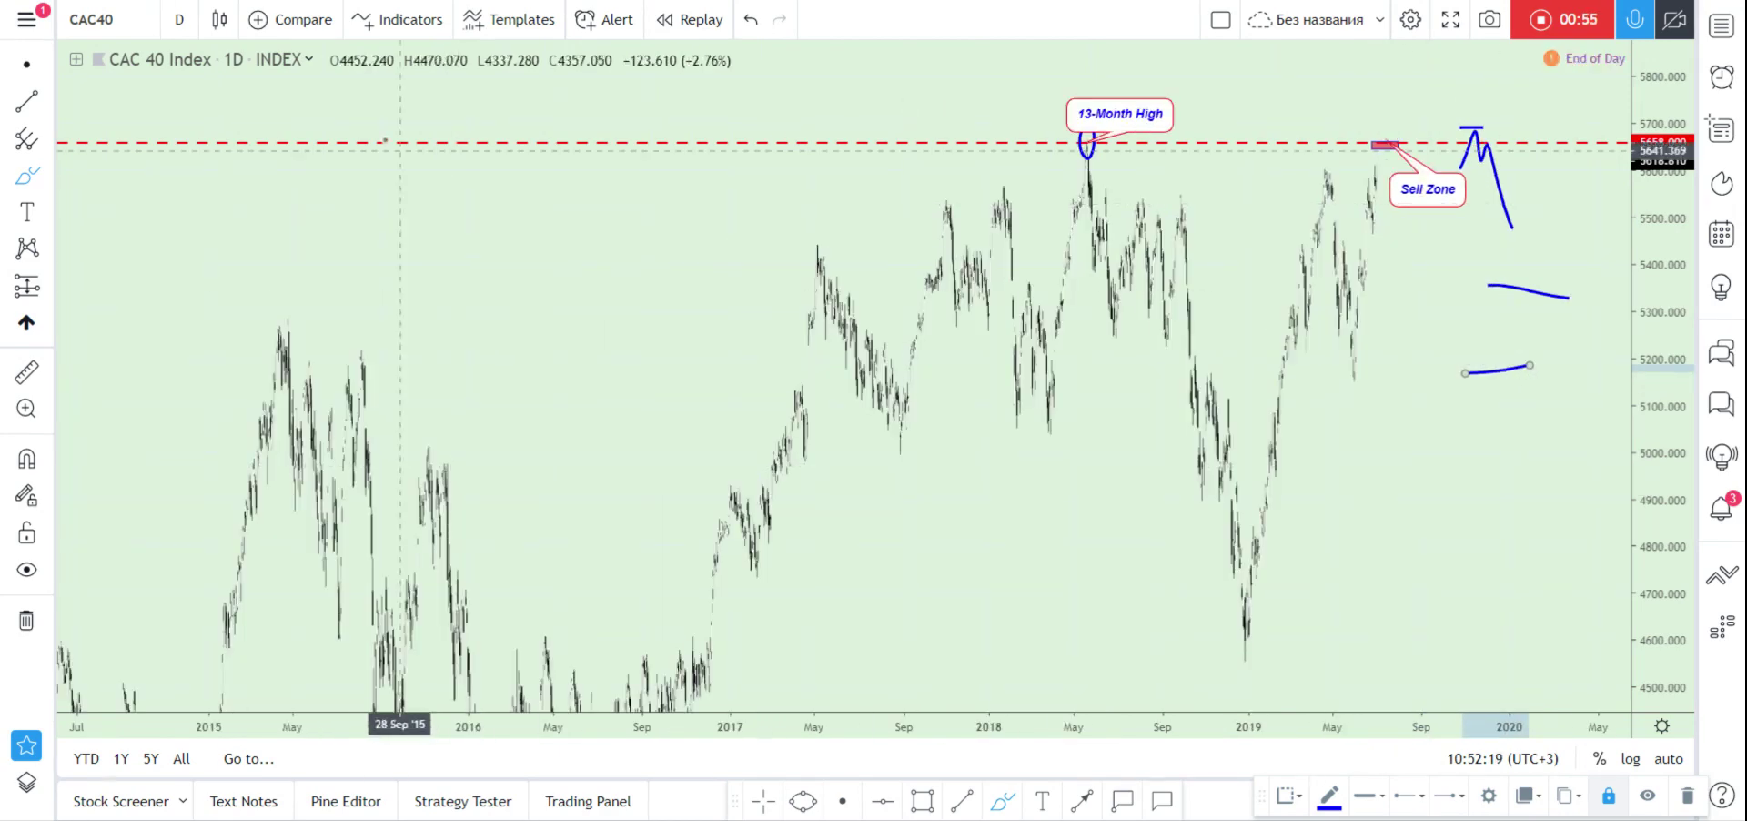
Switch the chart to 3-day candles and auto-fit the price scale with Alt+R.
left_click(178, 19)
left_click(193, 484)
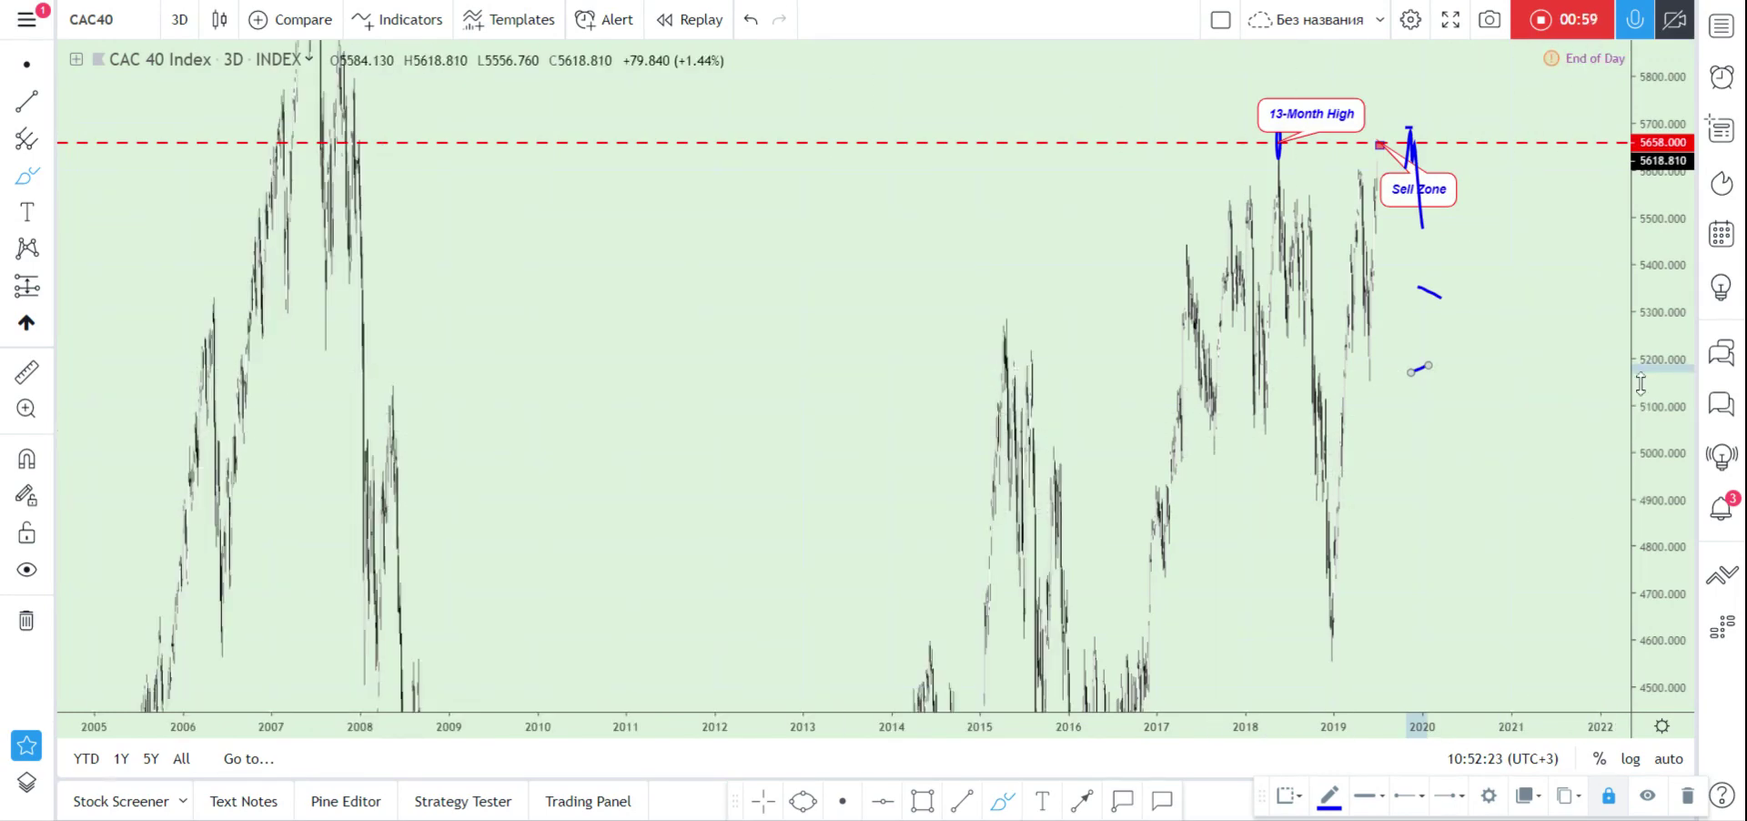
key("alt+r")
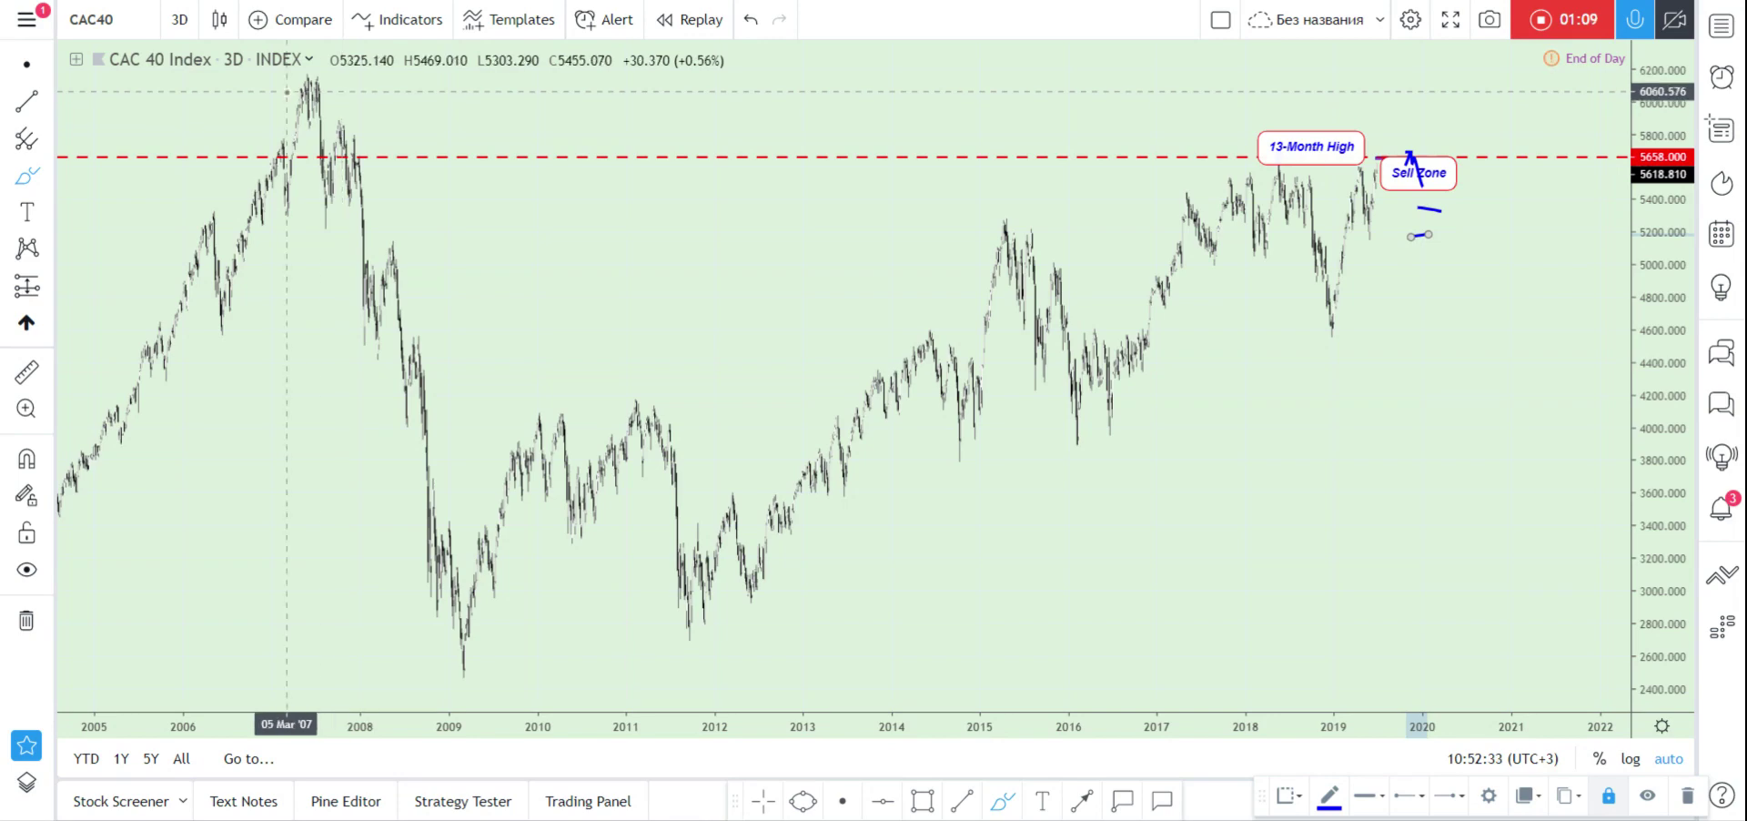
scroll(1051, 177, "up", 3)
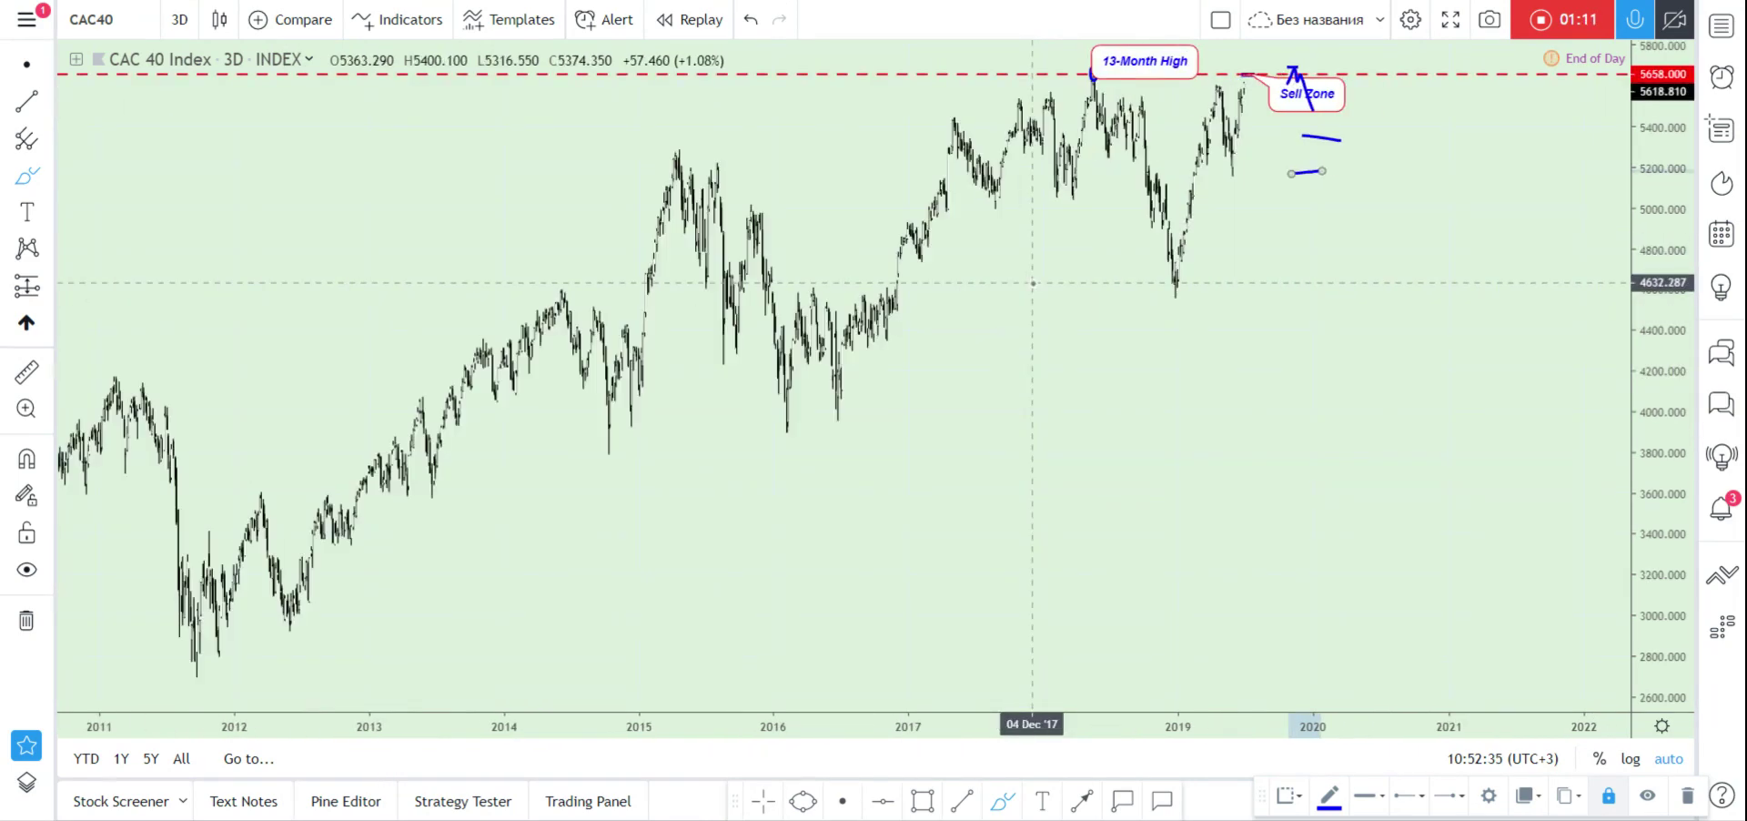
scroll(1079, 98, "up", 2)
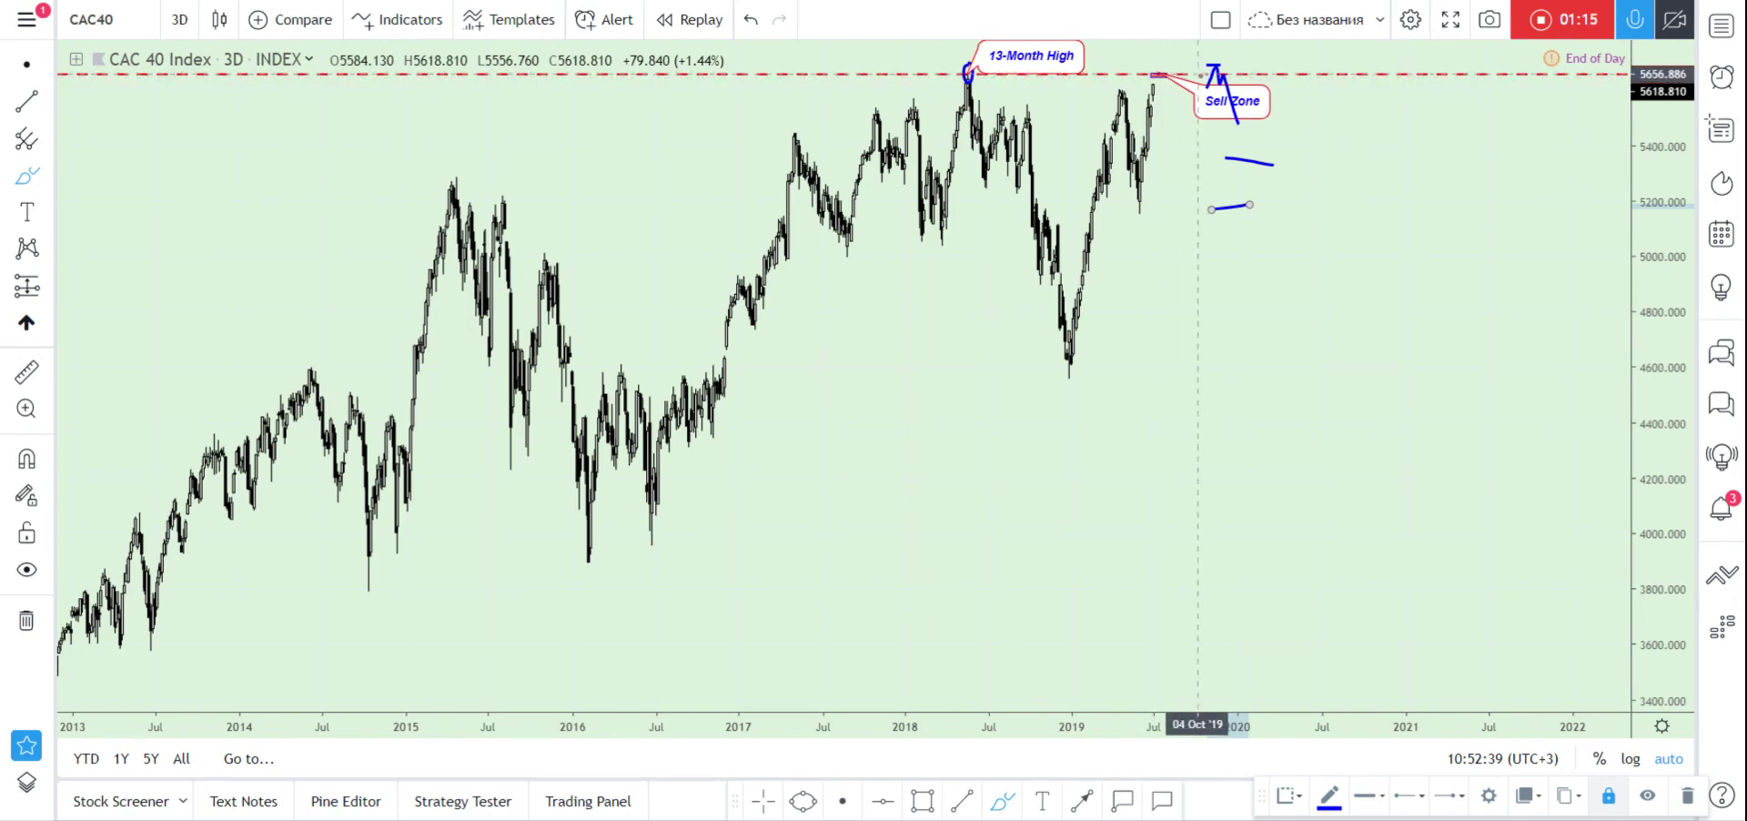
left_click(171, 20)
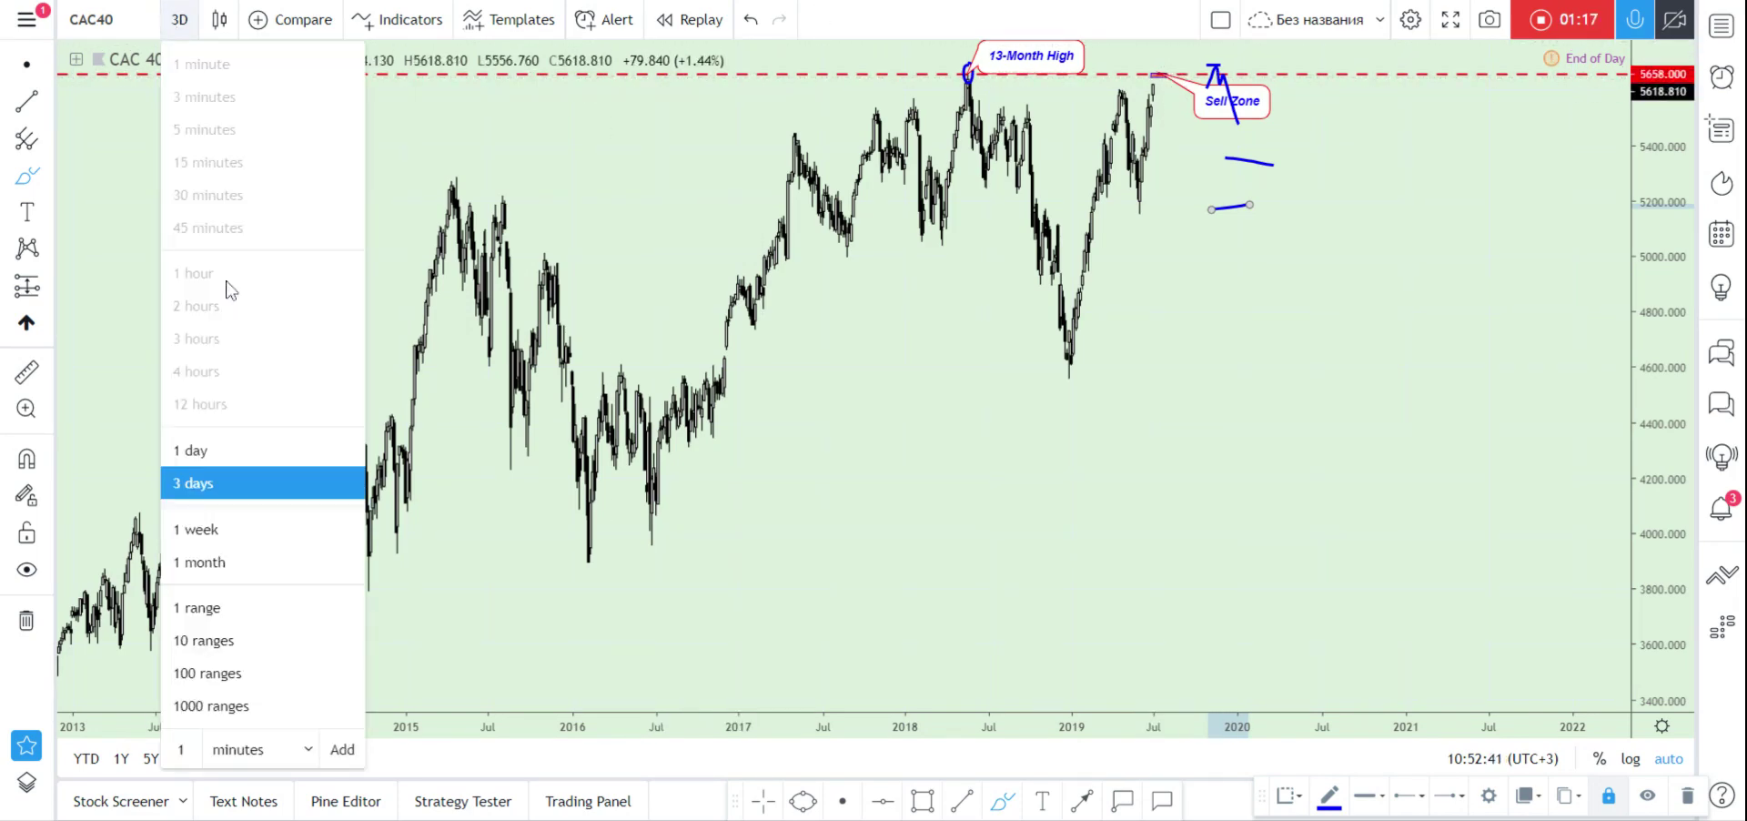
Return to daily candles and switch the chart to SPXUSD from the watchlist.
left_click(196, 450)
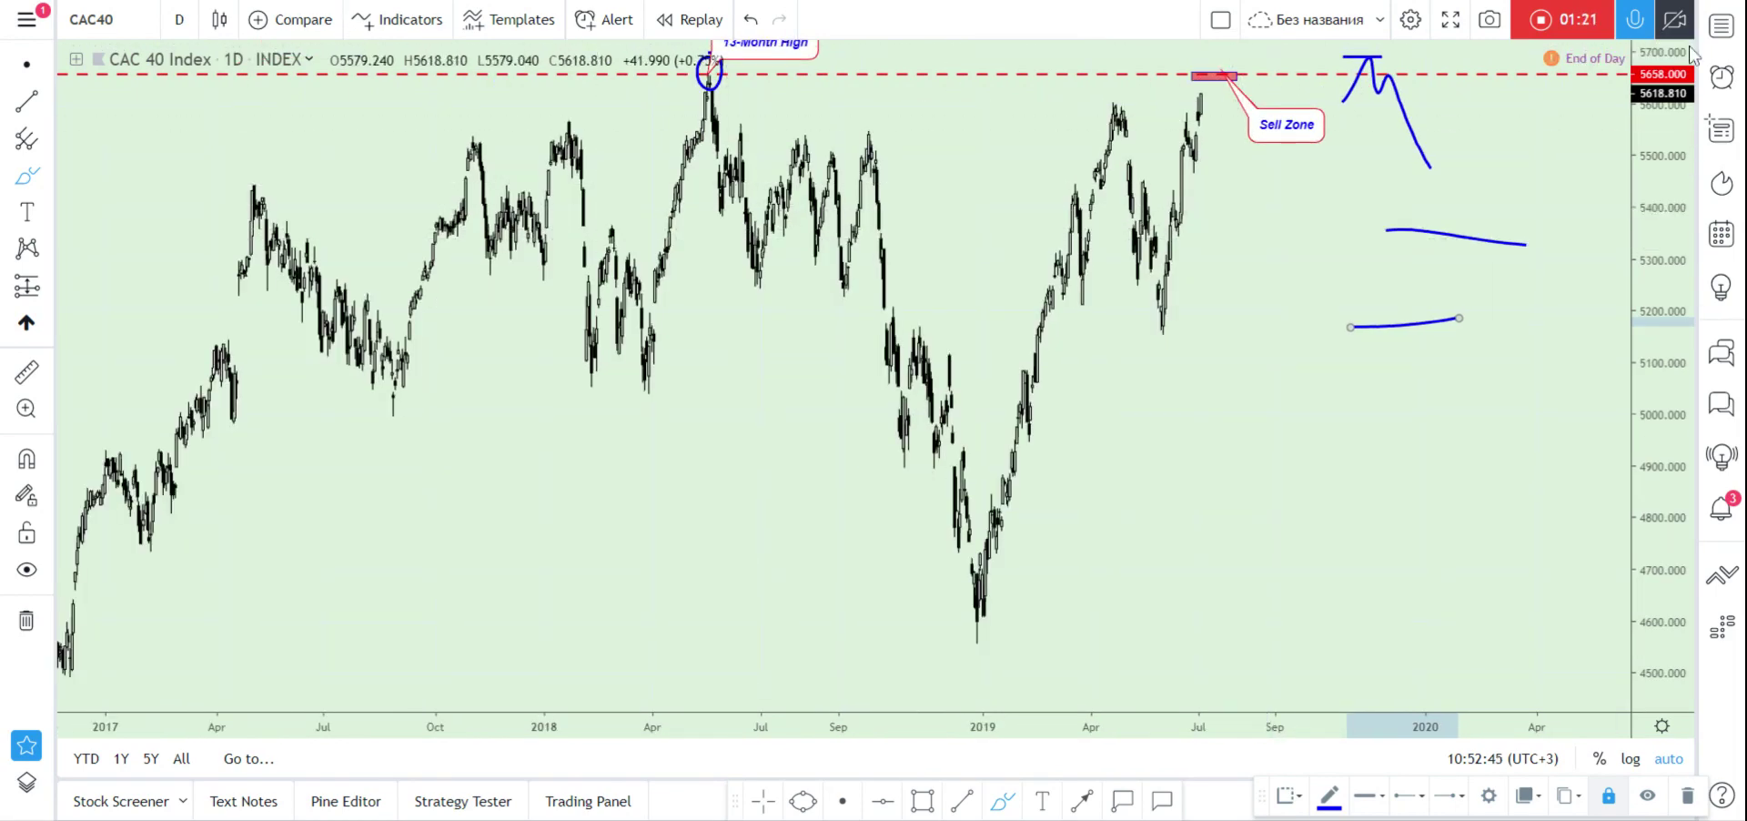
left_click(1724, 36)
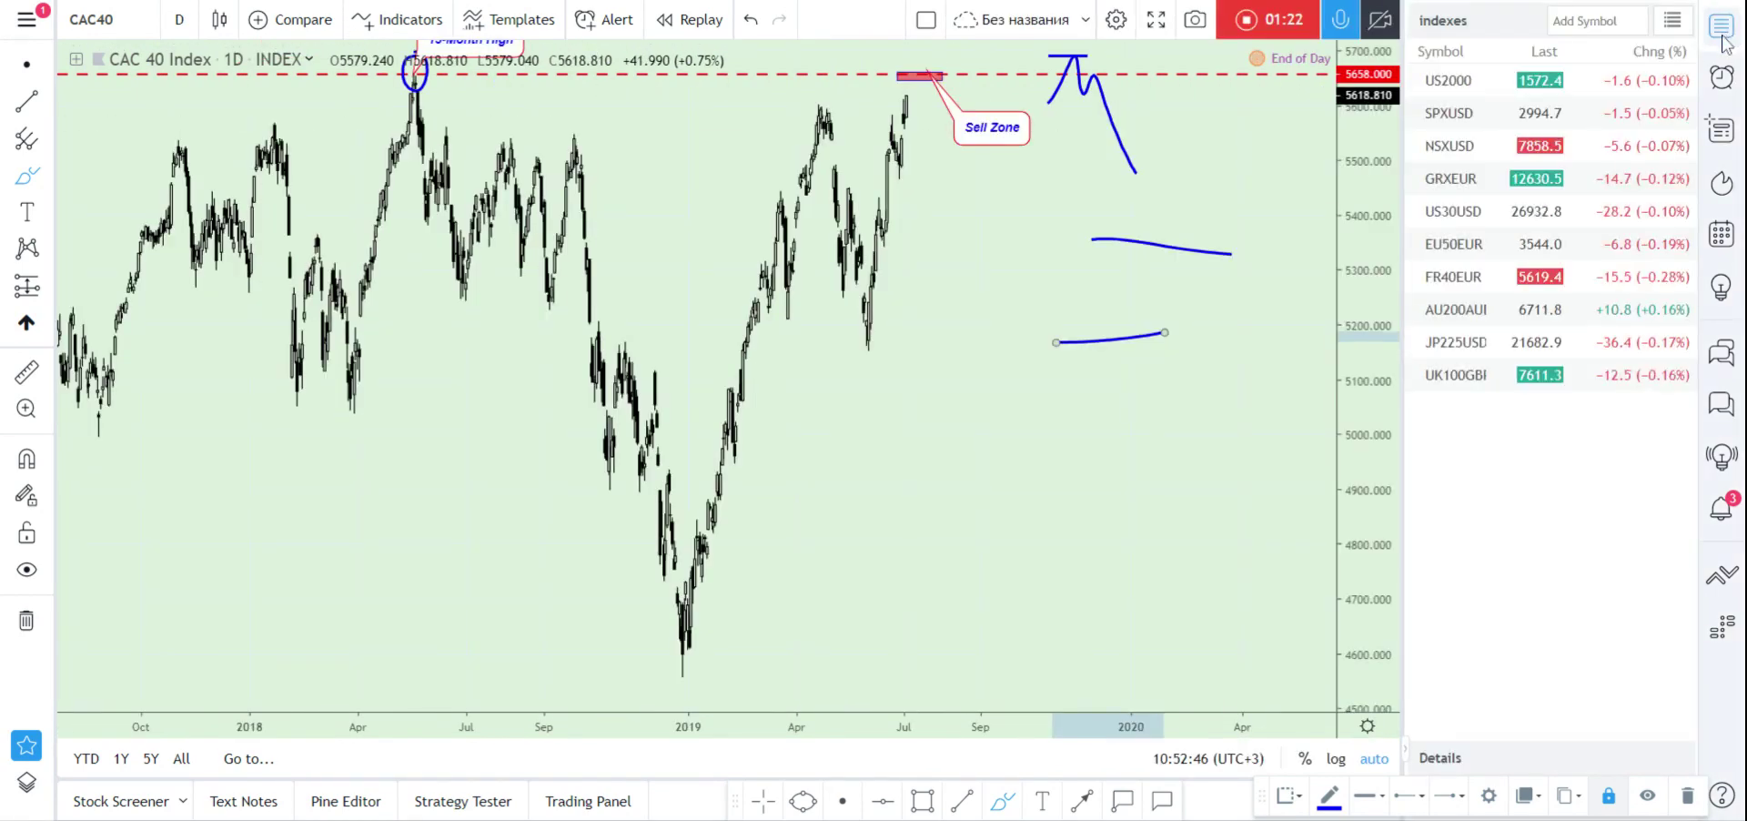
left_click(1470, 118)
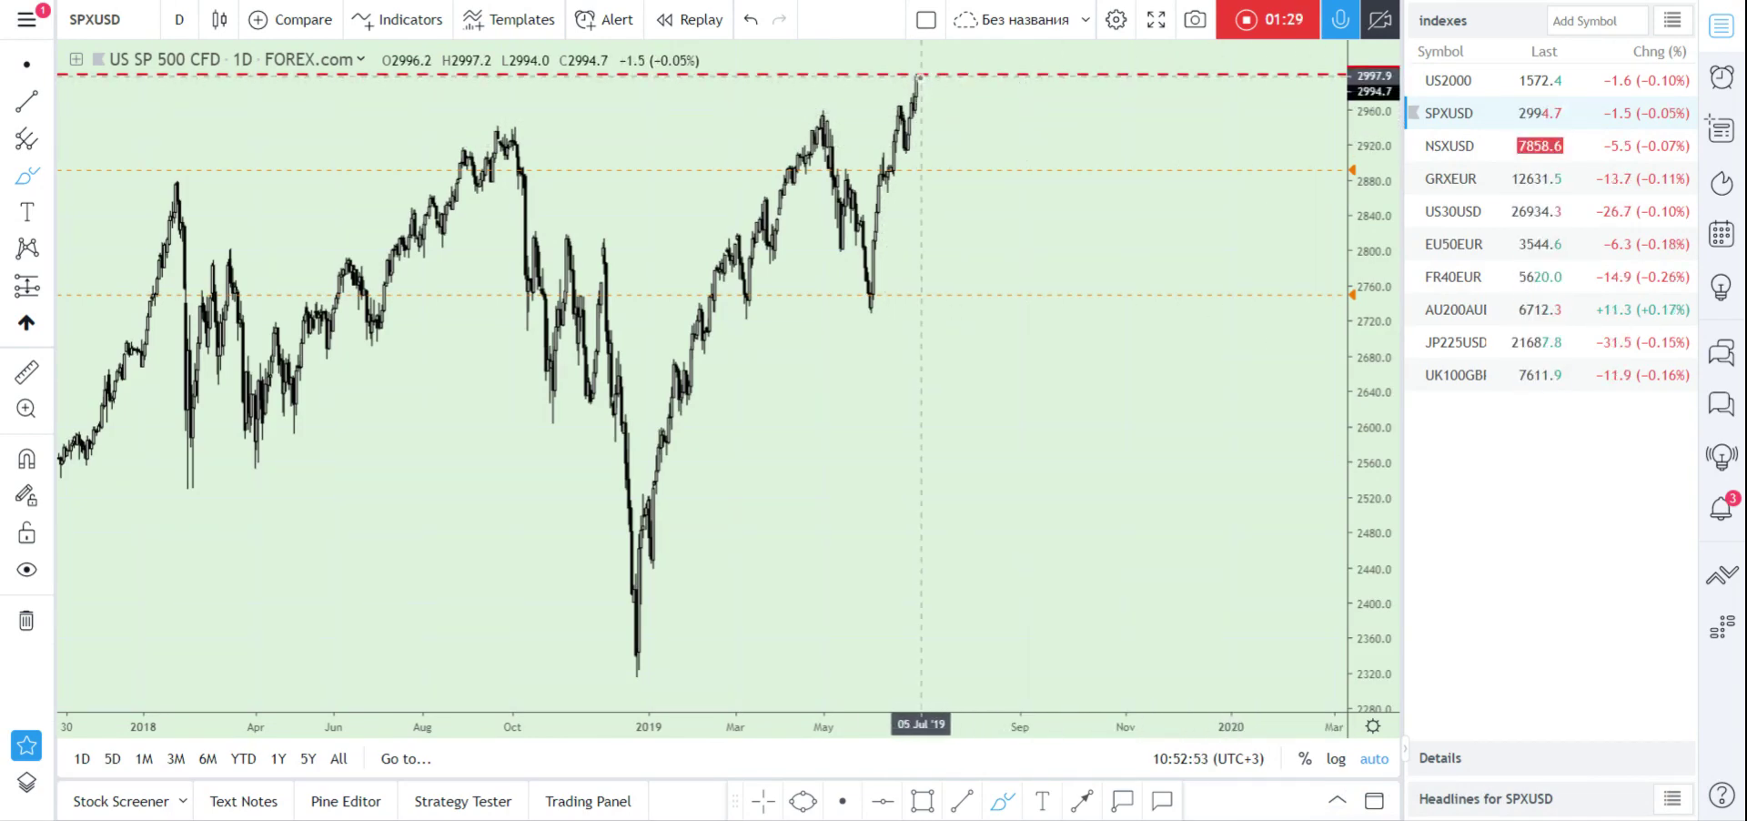
left_click(1721, 25)
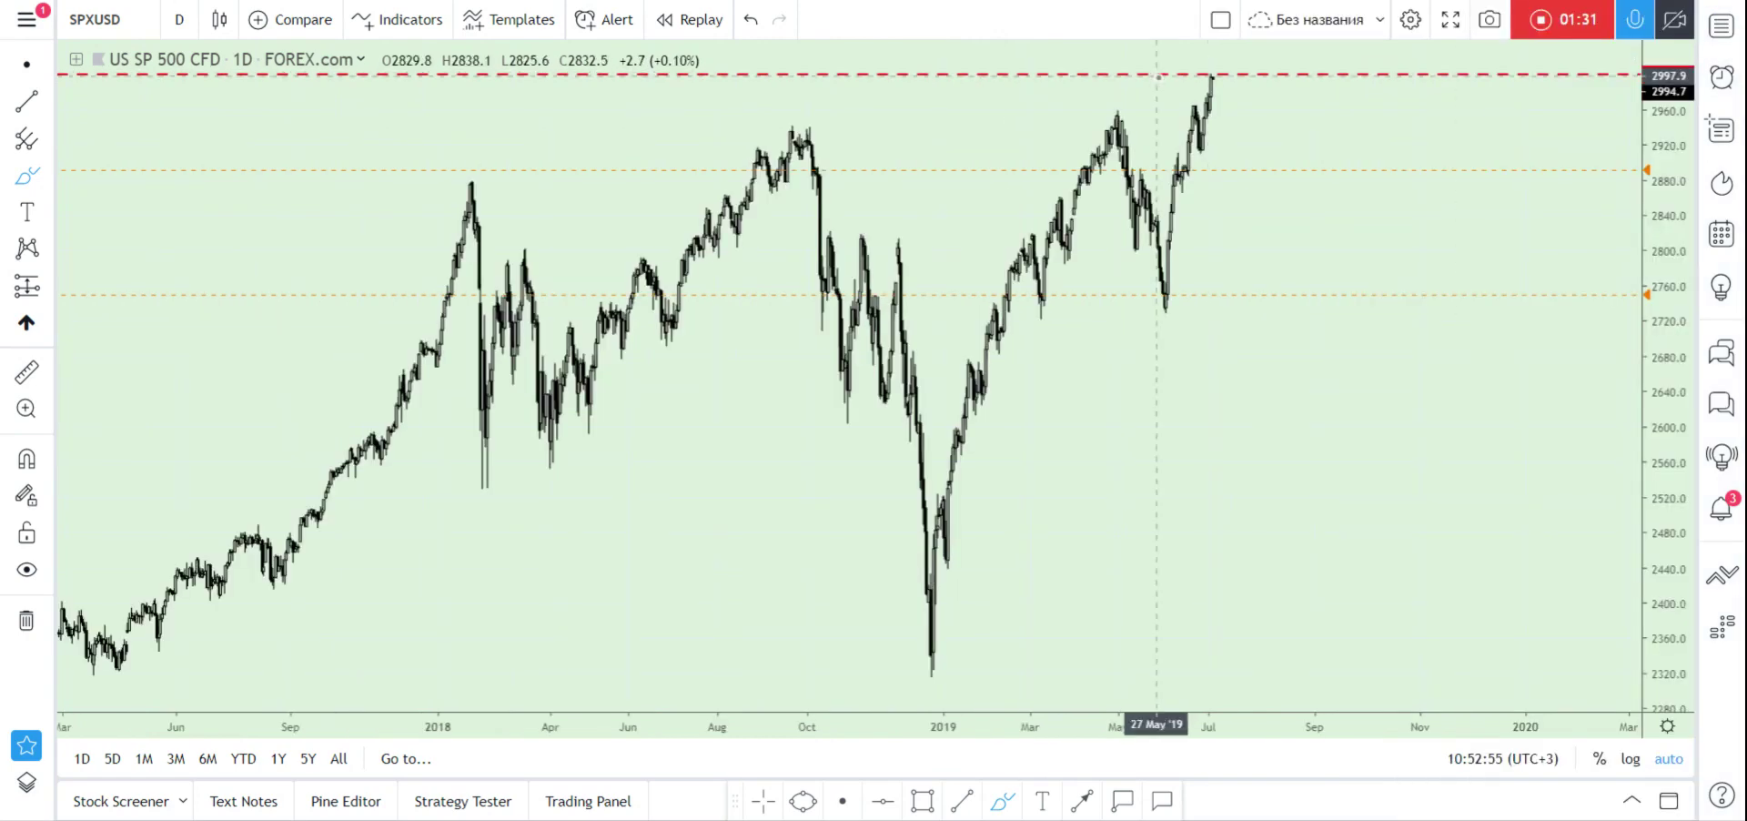
Brush a blue path falling toward 2840 with a flat top stroke, then load NSXUSD.
left_click_drag(1222, 75, 1319, 209)
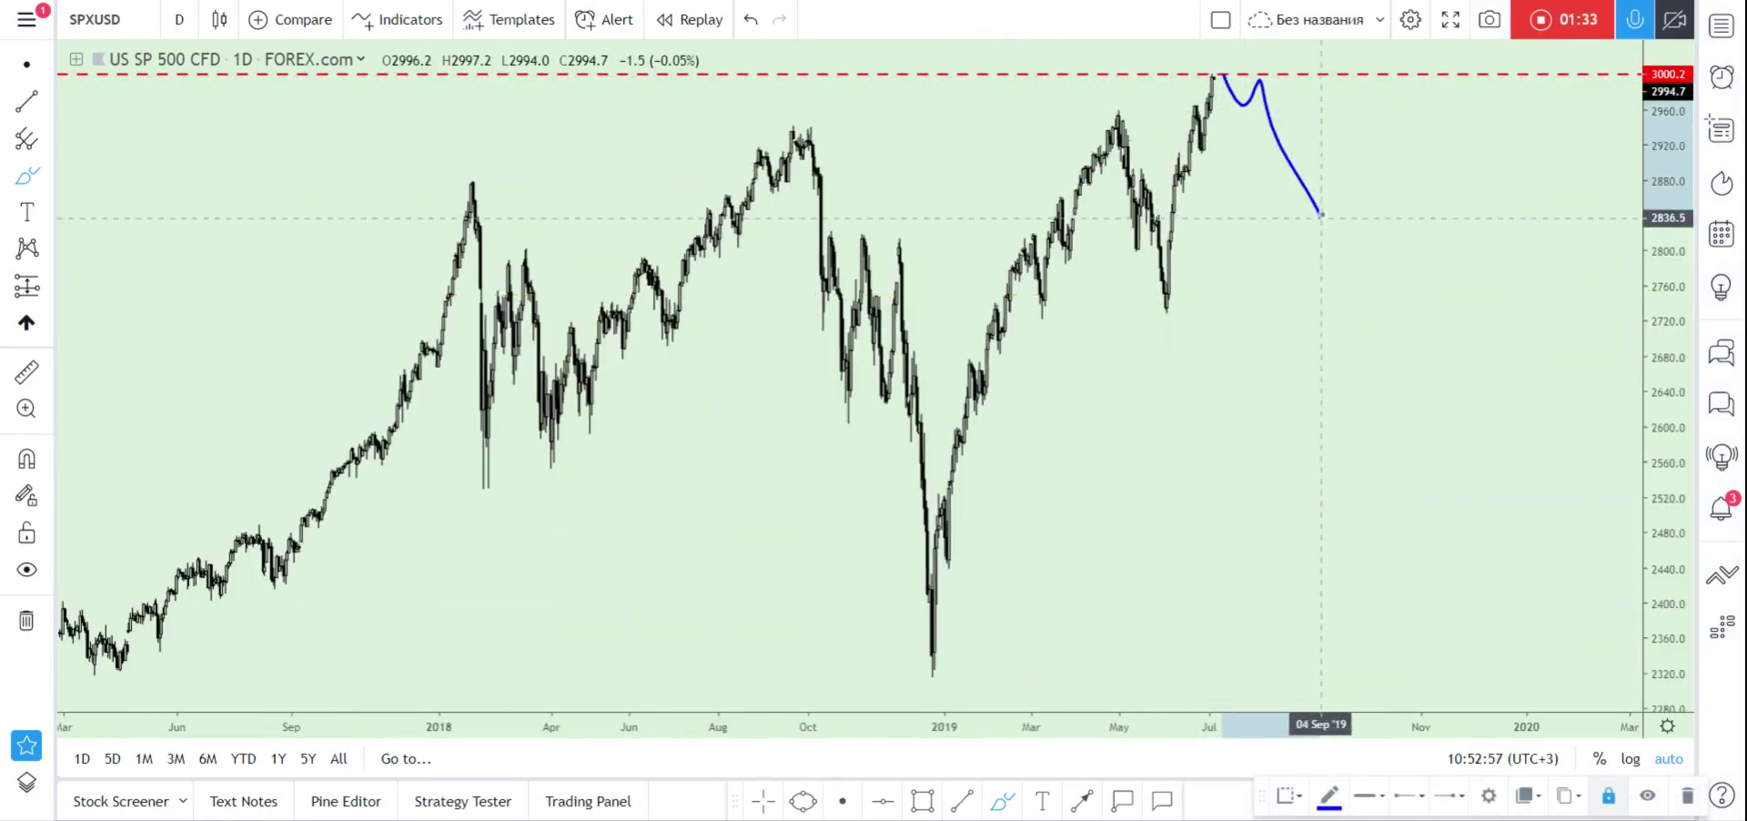
left_click_drag(1199, 83, 1275, 90)
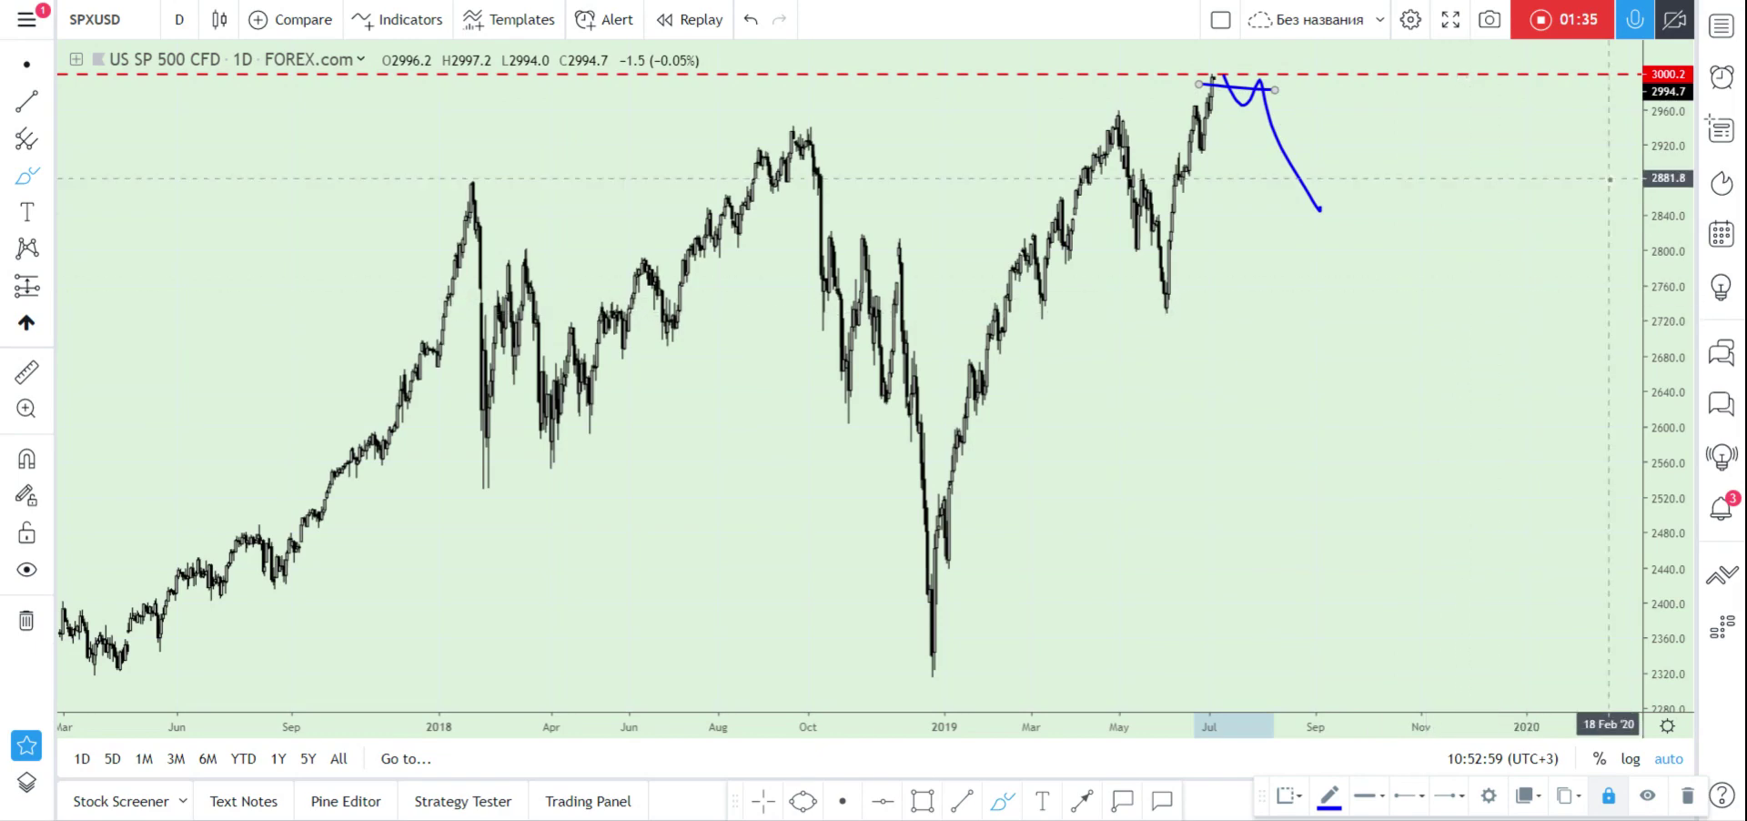
left_click(1723, 37)
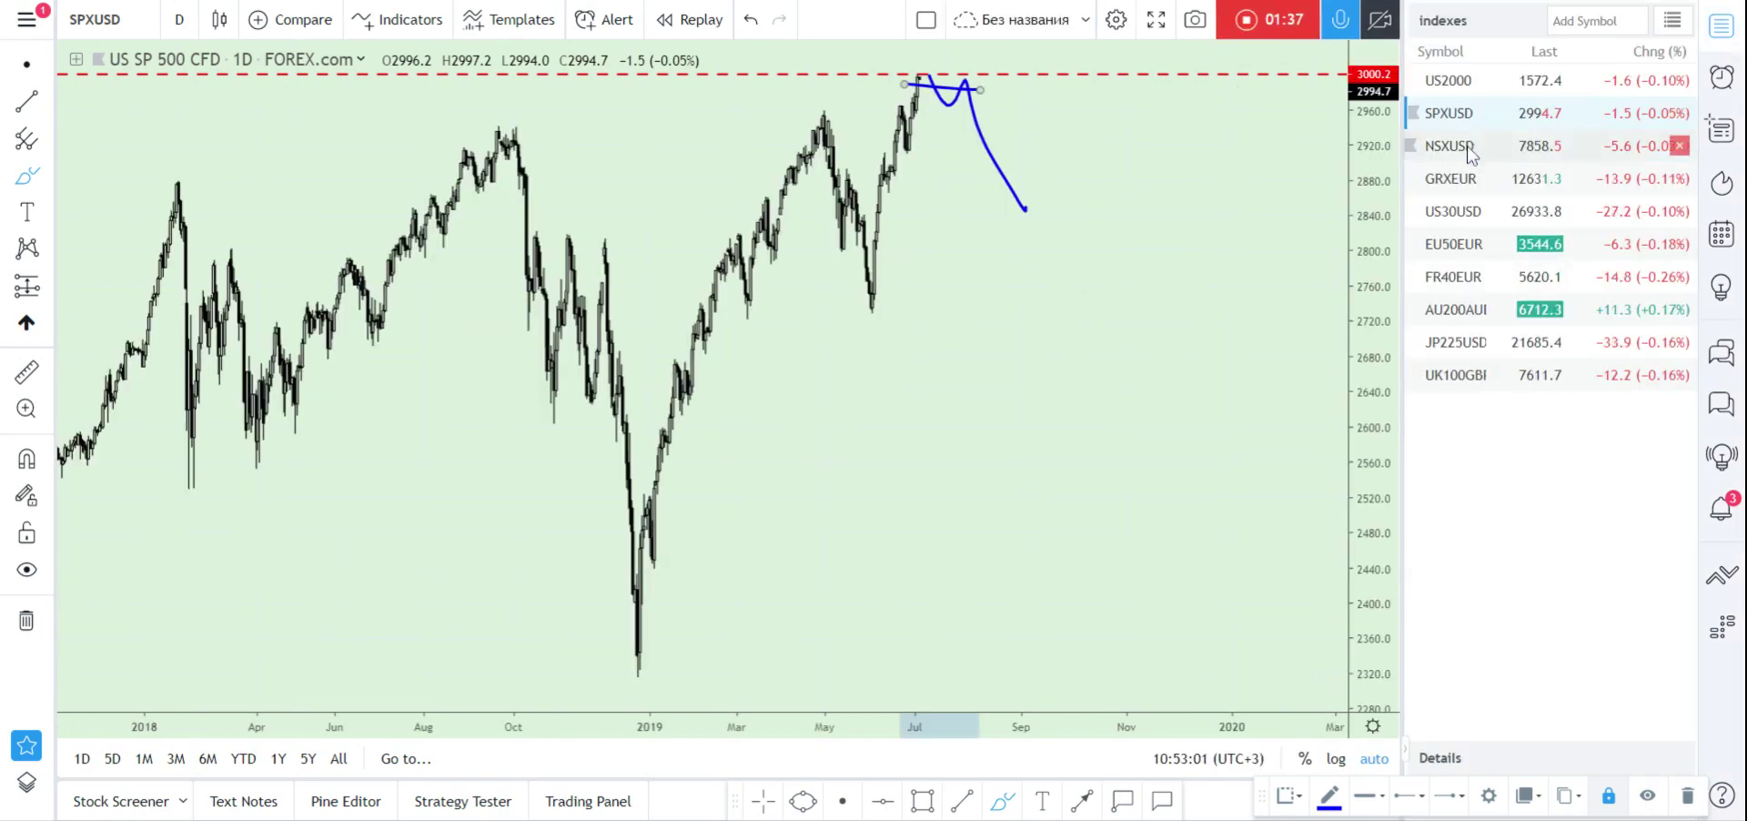
left_click(1451, 146)
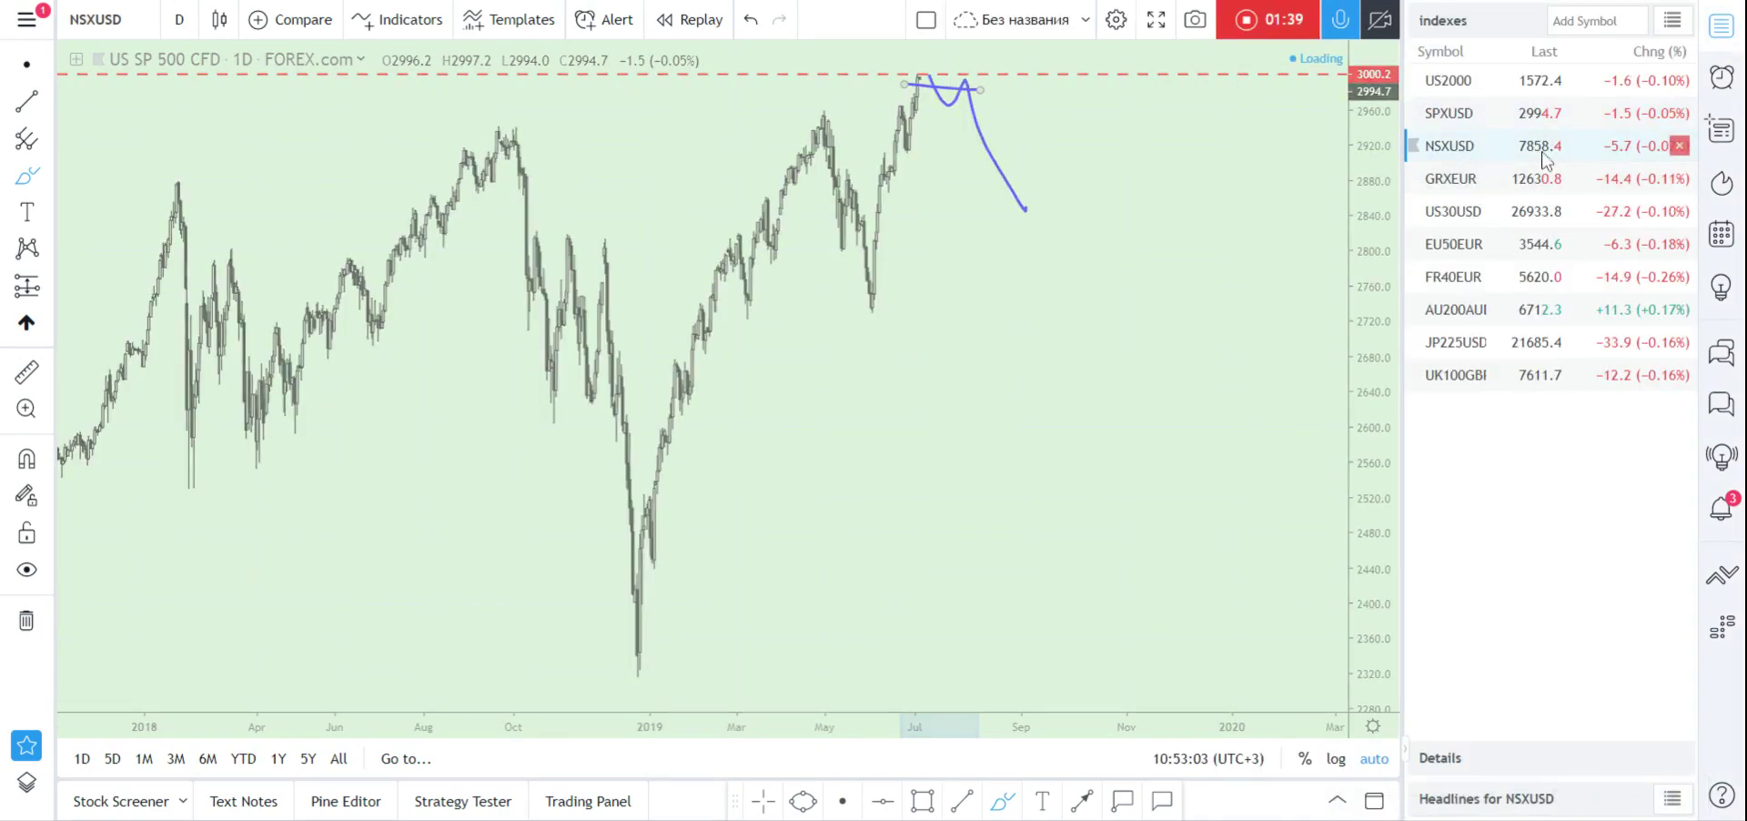
Add a red dashed horizontal resistance line near 7857 at the recent US Tech 100 high.
left_click(1723, 37)
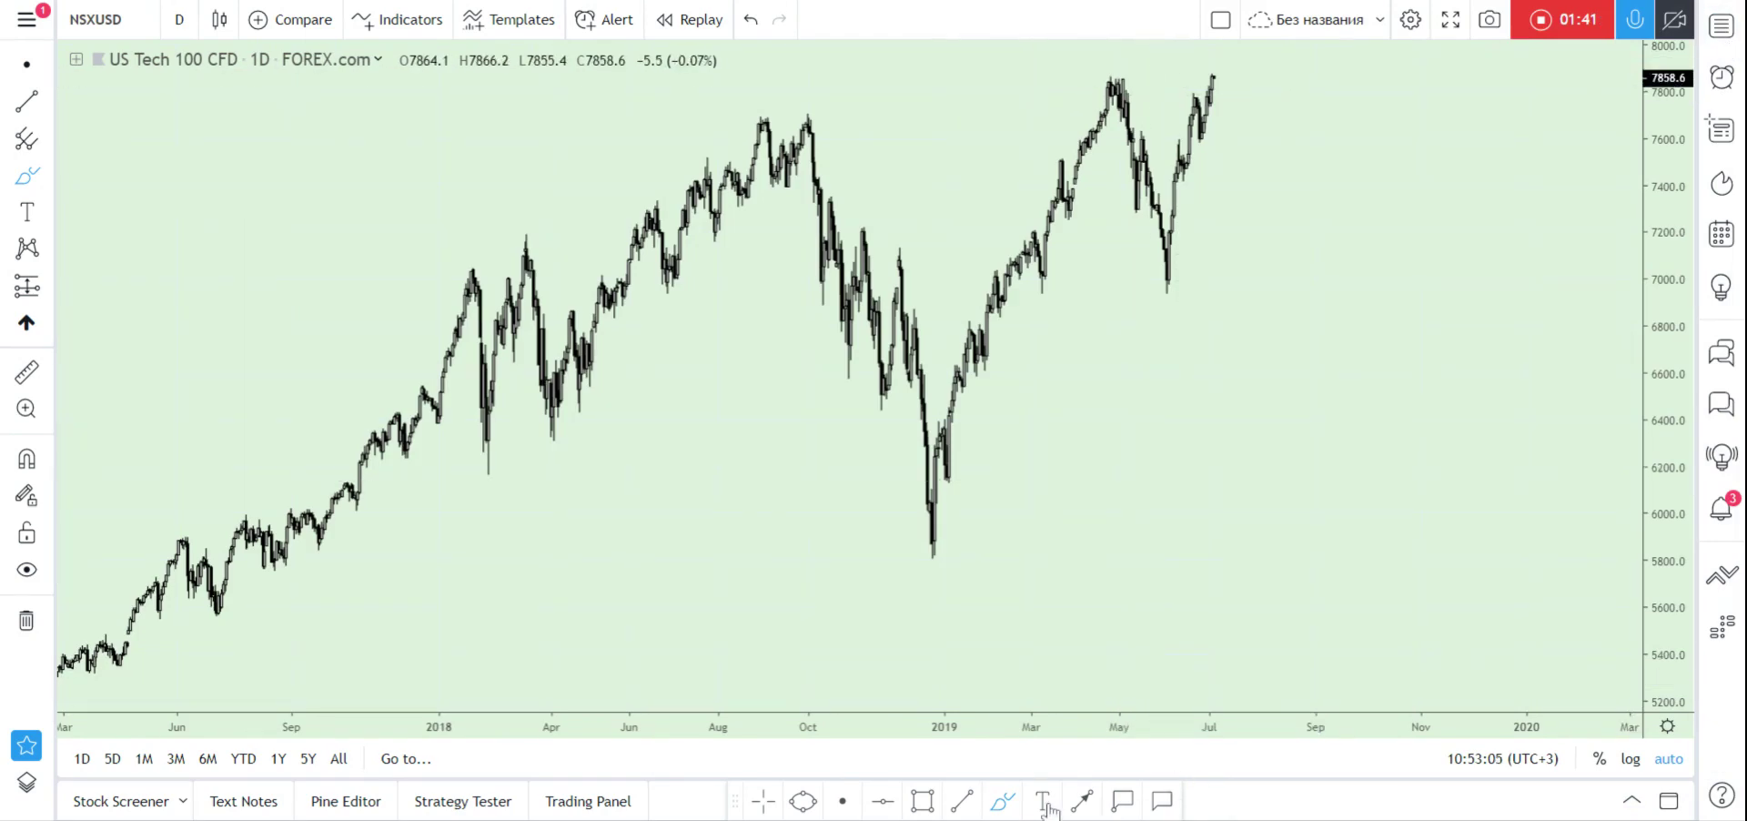
left_click(883, 801)
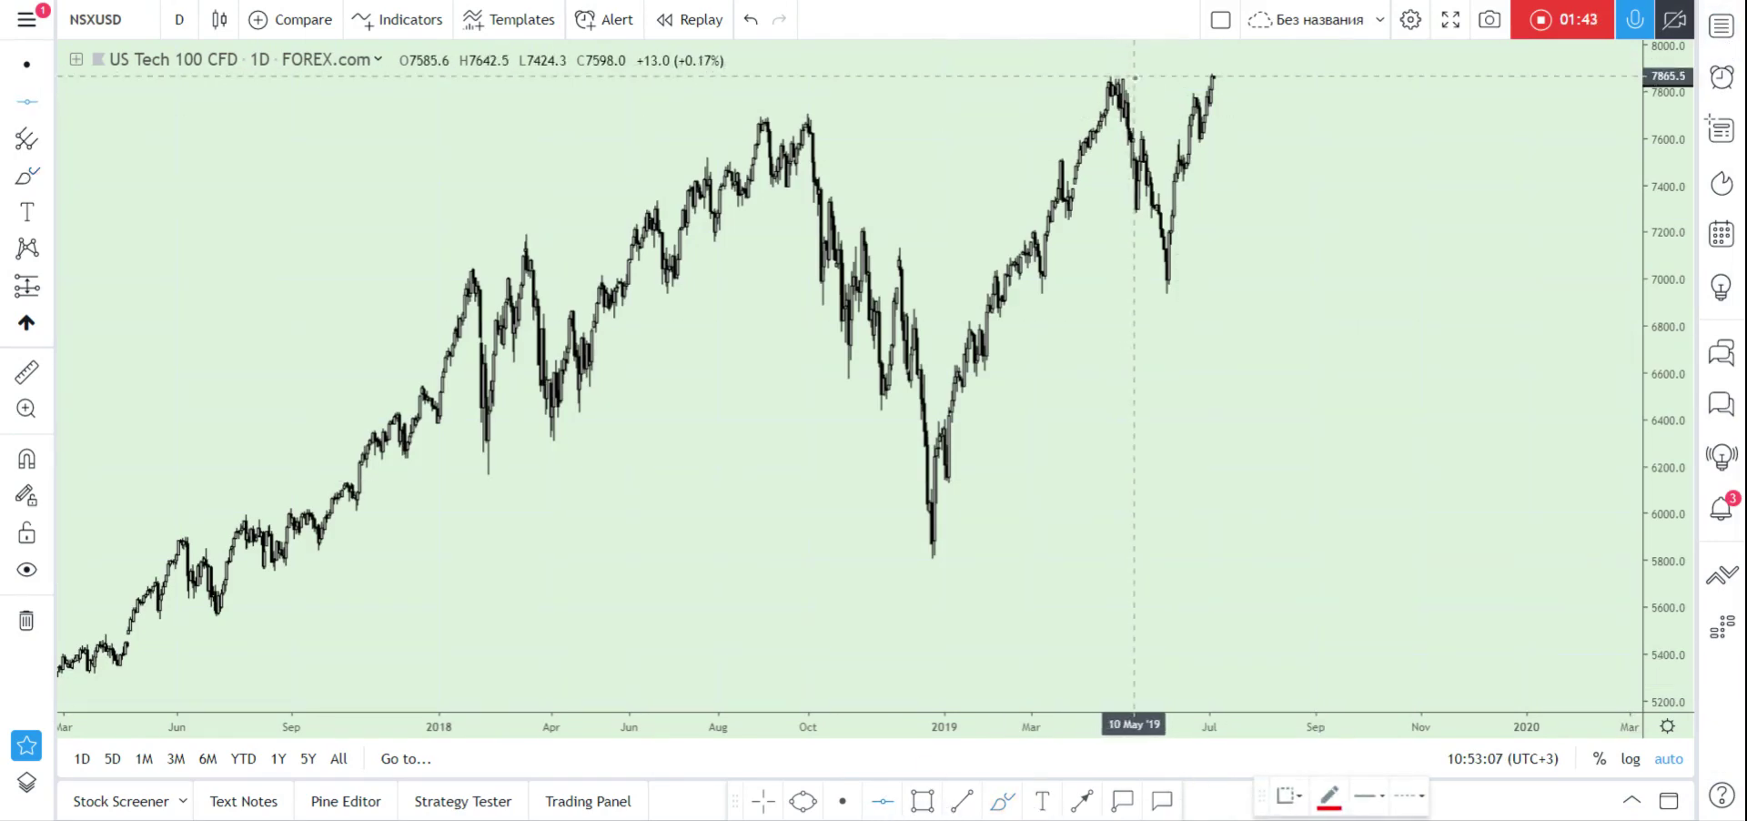
left_click(1136, 80)
scroll(1174, 238, "down", 3)
scroll(1084, 162, "down", 2)
scroll(1104, 187, "down", 3)
scroll(1111, 194, "up", 2)
scroll(1156, 243, "up", 2)
scroll(1147, 238, "up", 3)
scroll(453, 156, "up", 2)
Brush a blue path arcing above the resistance line, then dropping toward 7250.
right_click(474, 190)
left_click(345, 229)
scroll(1209, 273, "down", 3)
left_click(1002, 801)
left_click_drag(1148, 86, 1195, 119)
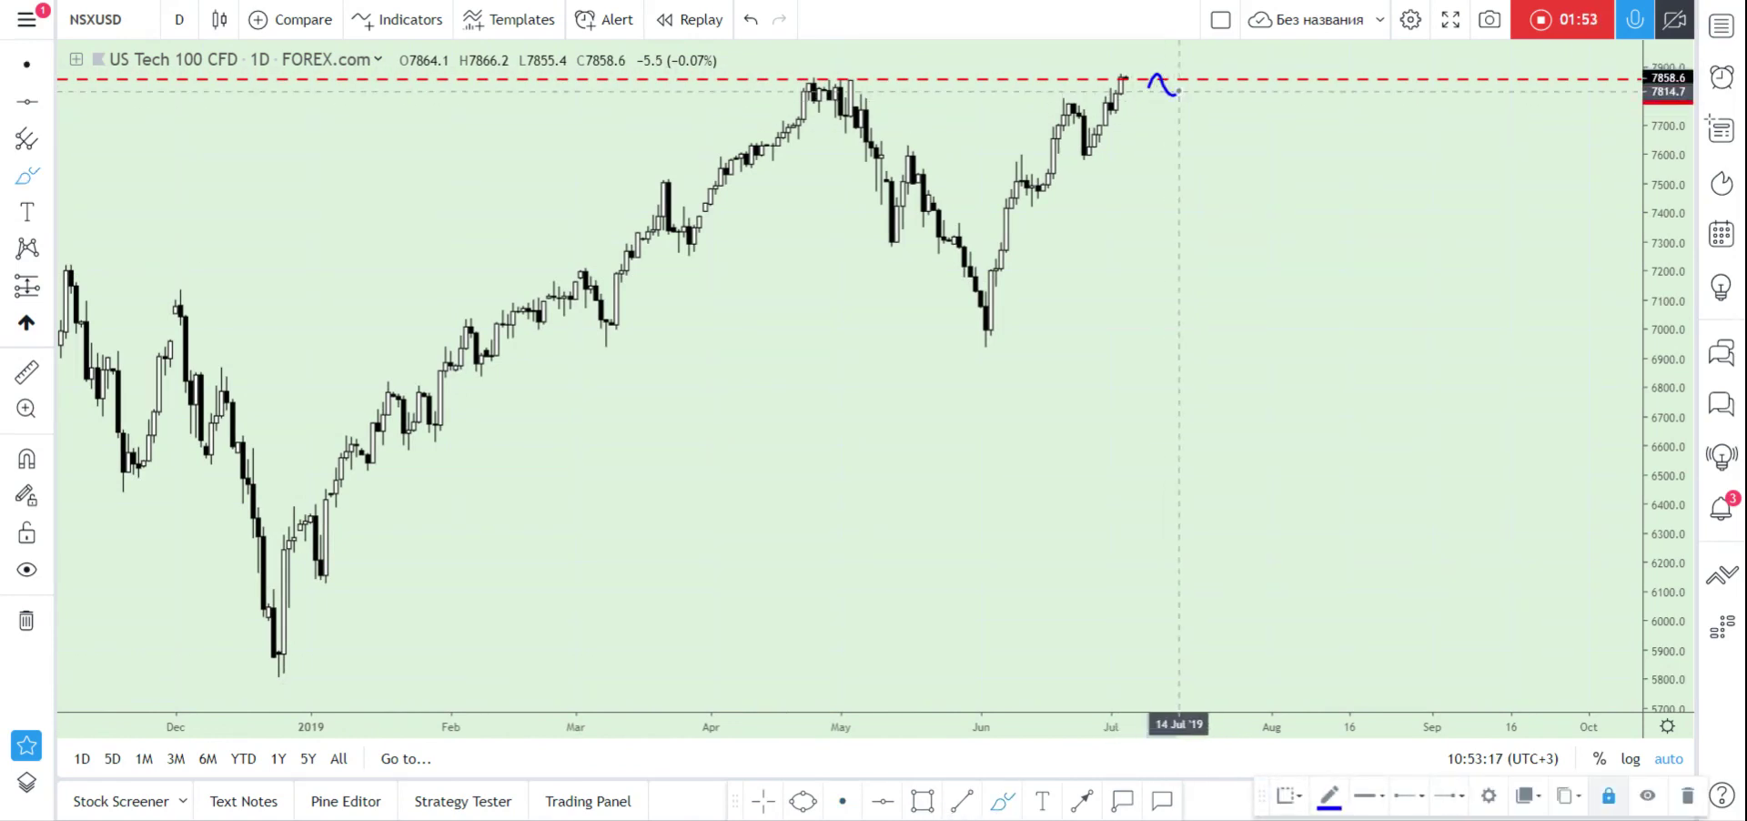
left_click_drag(1195, 119, 1262, 176)
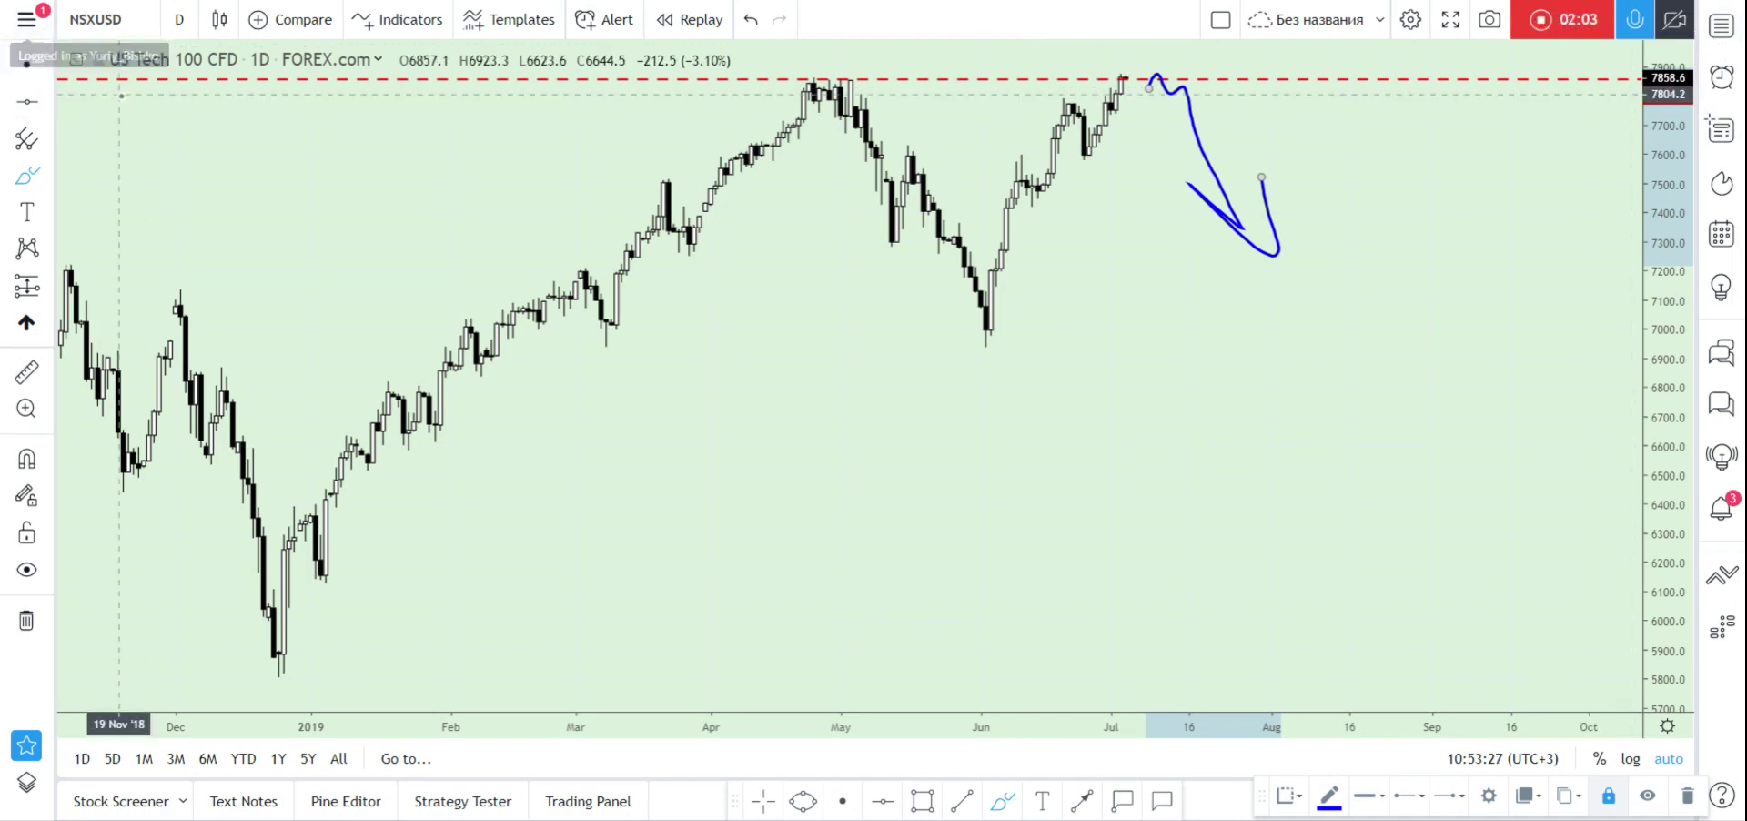
left_click(1718, 28)
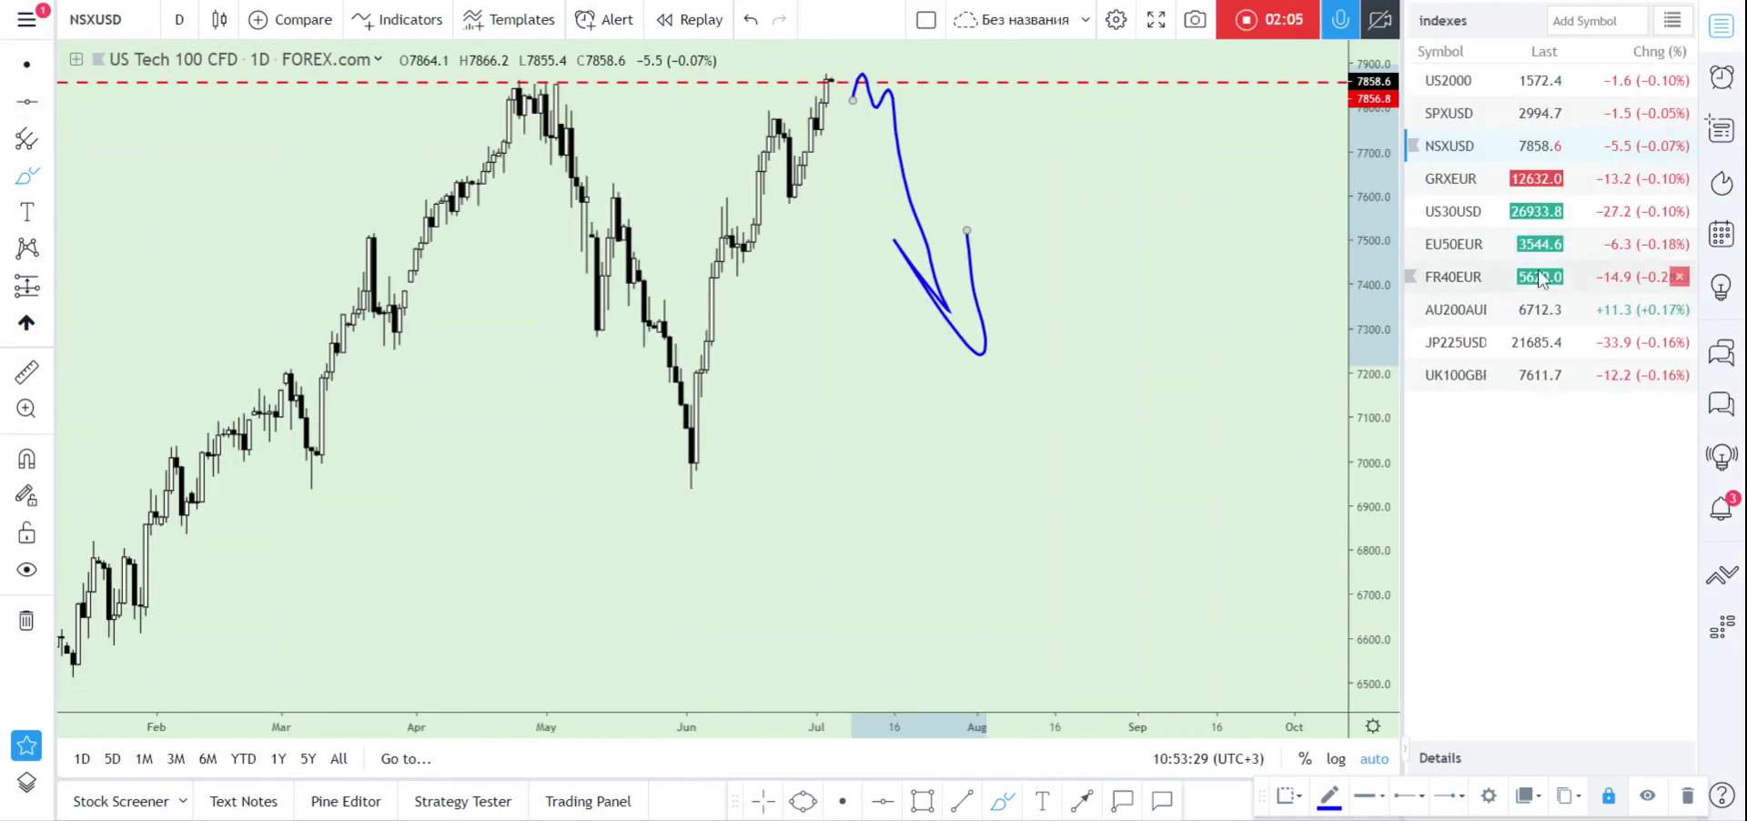
Switch the chart to US Wall St 30 (US30USD) and zoom out.
left_click(1482, 220)
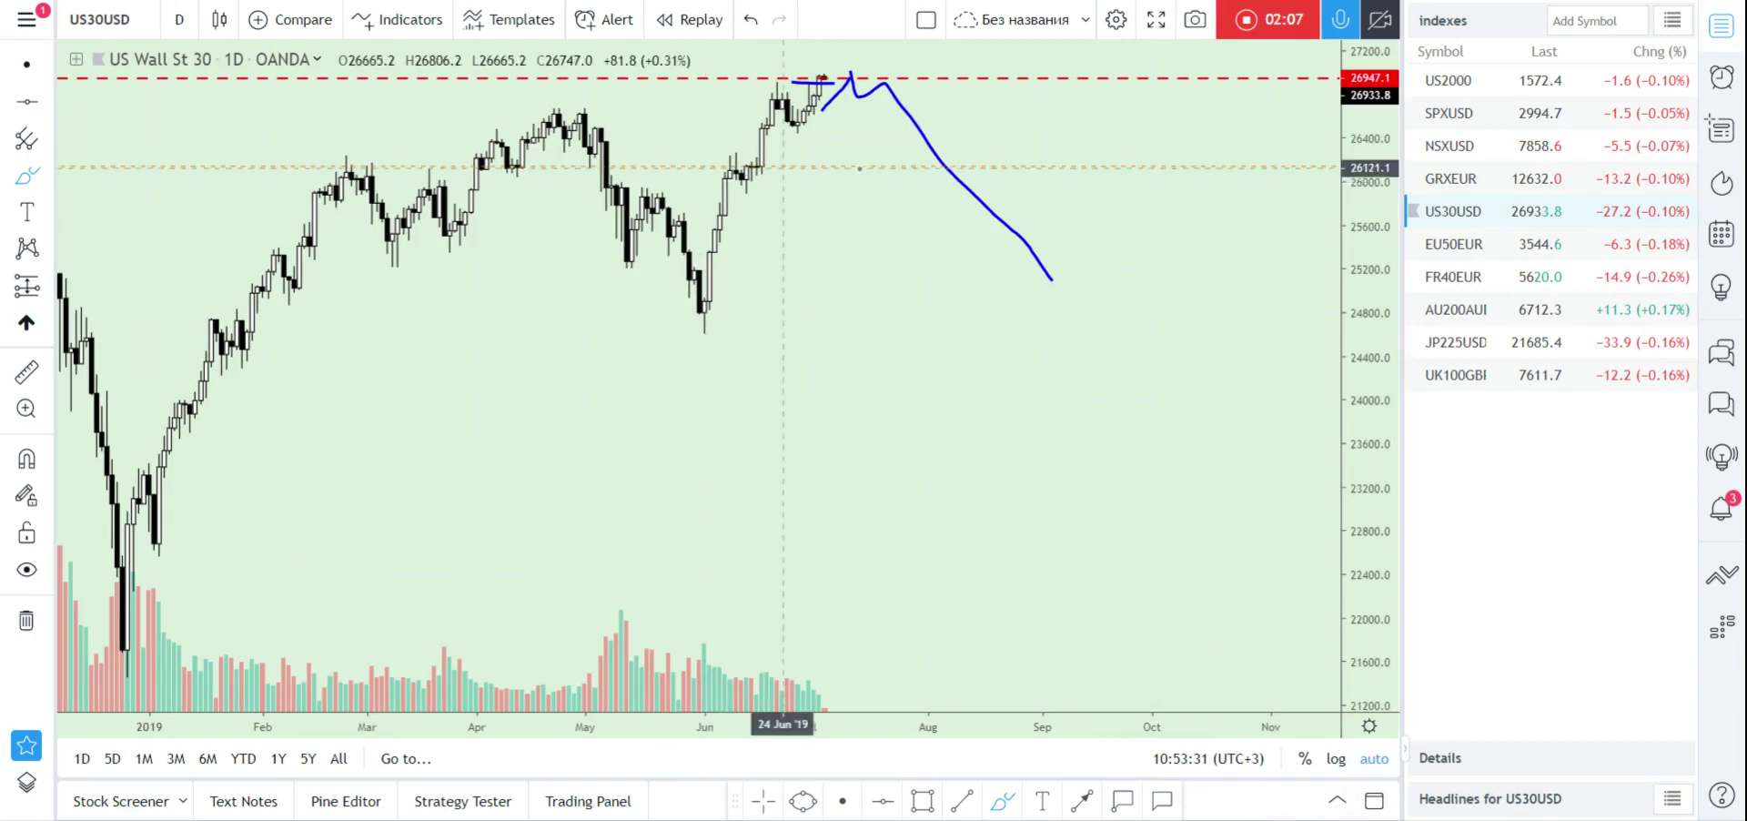
left_click(1720, 26)
scroll(1629, 74, "down", 3)
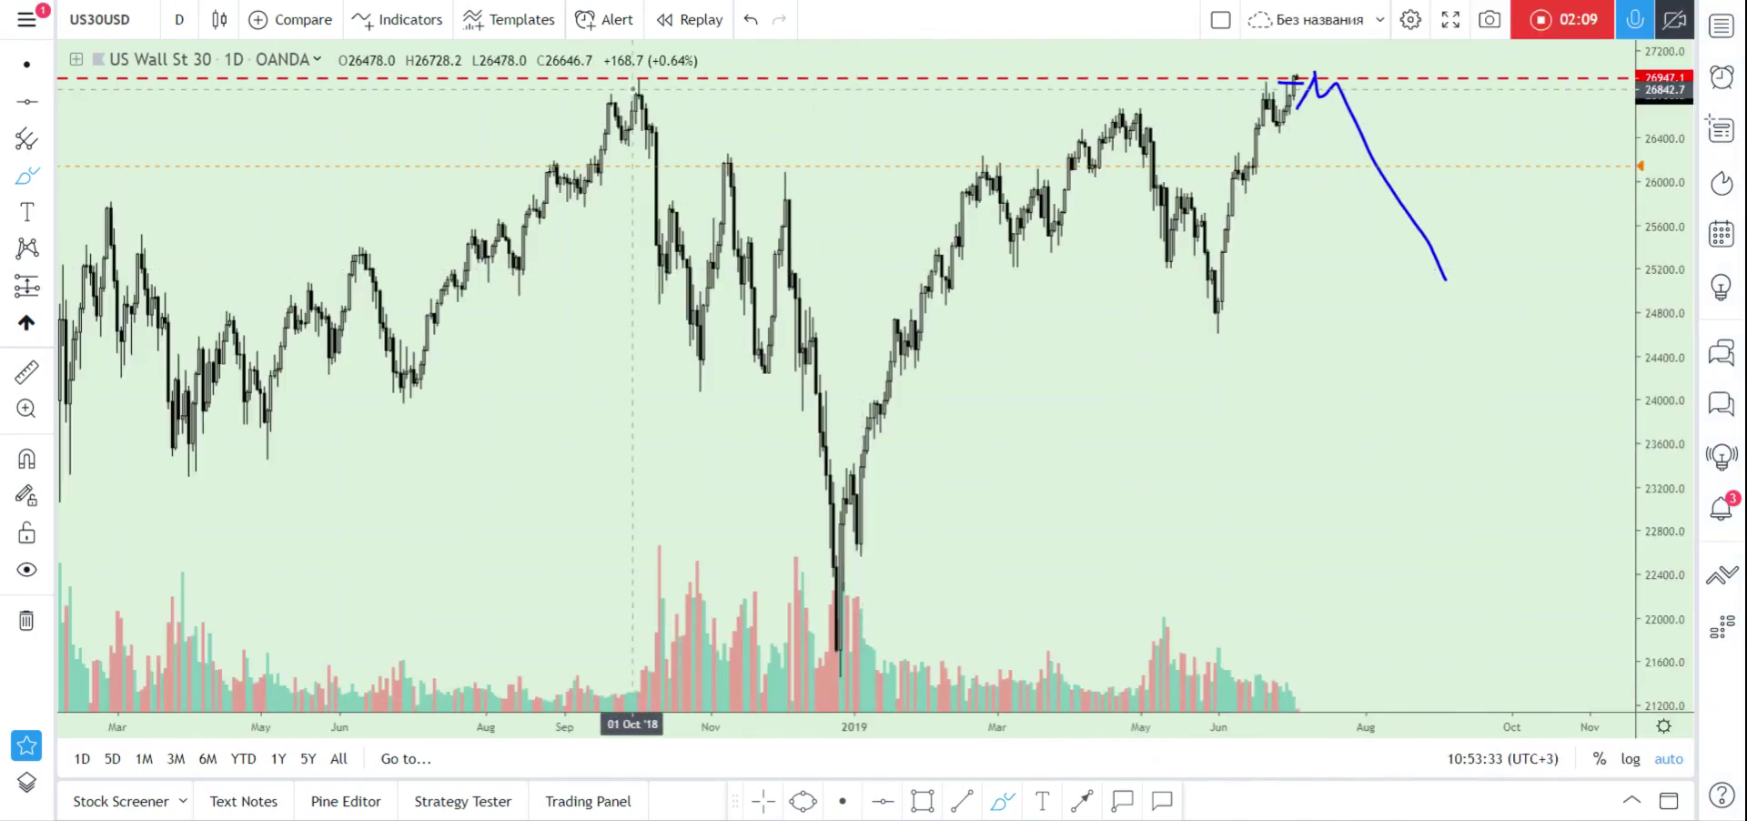
Circle the September 2018 peak and brush short lines above the latest high and near 25900.
left_click_drag(636, 69, 631, 83)
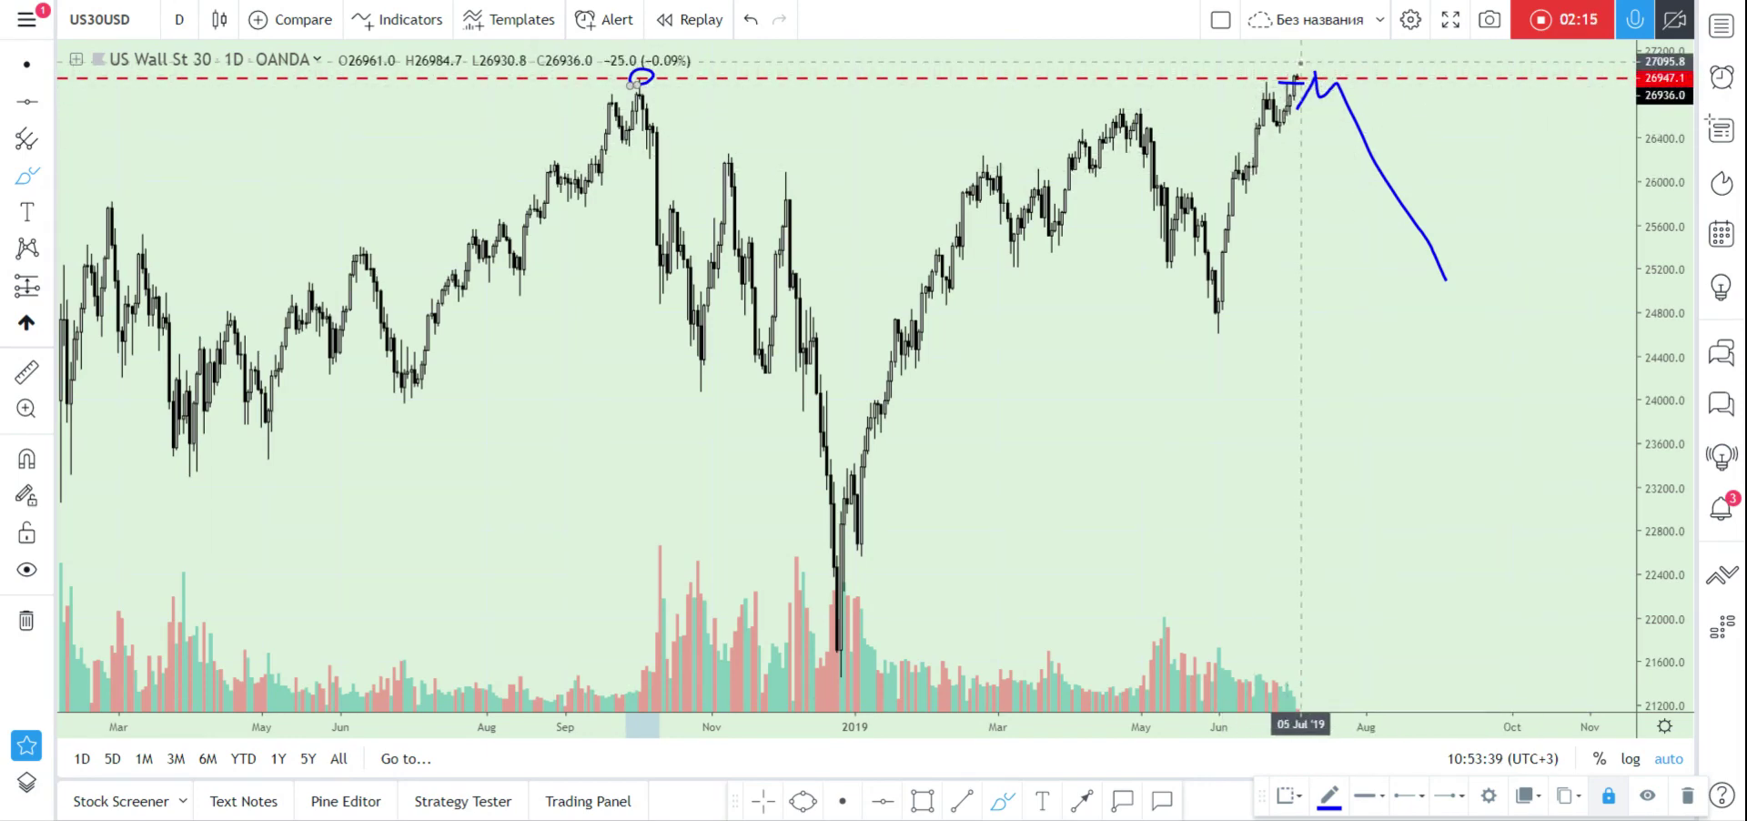
left_click_drag(1305, 62, 1363, 62)
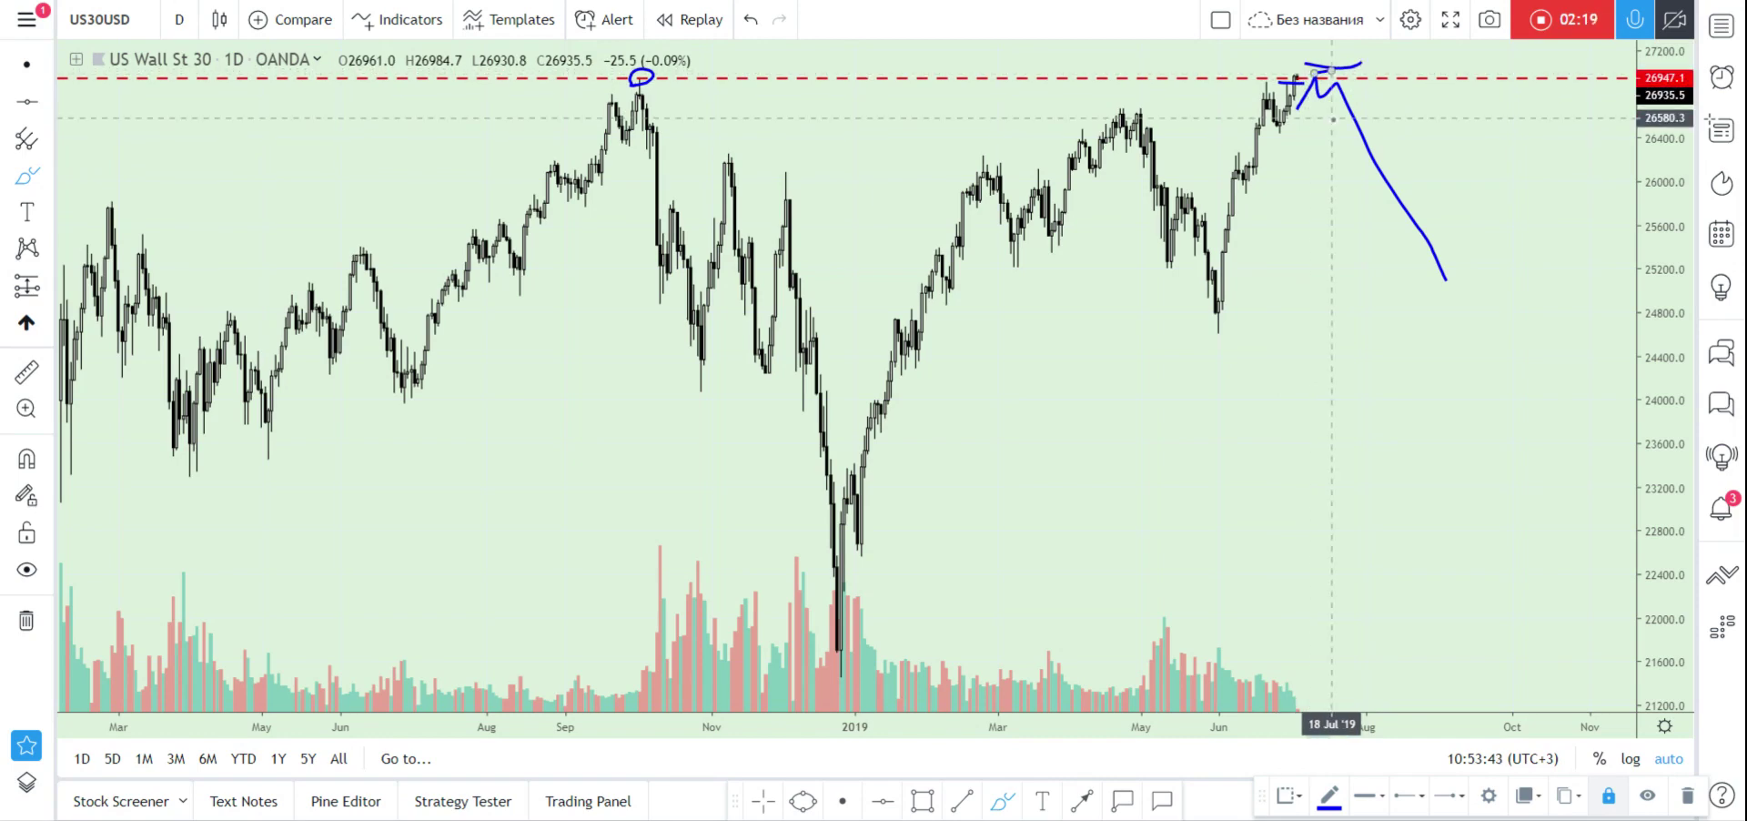
left_click_drag(1245, 184, 1342, 191)
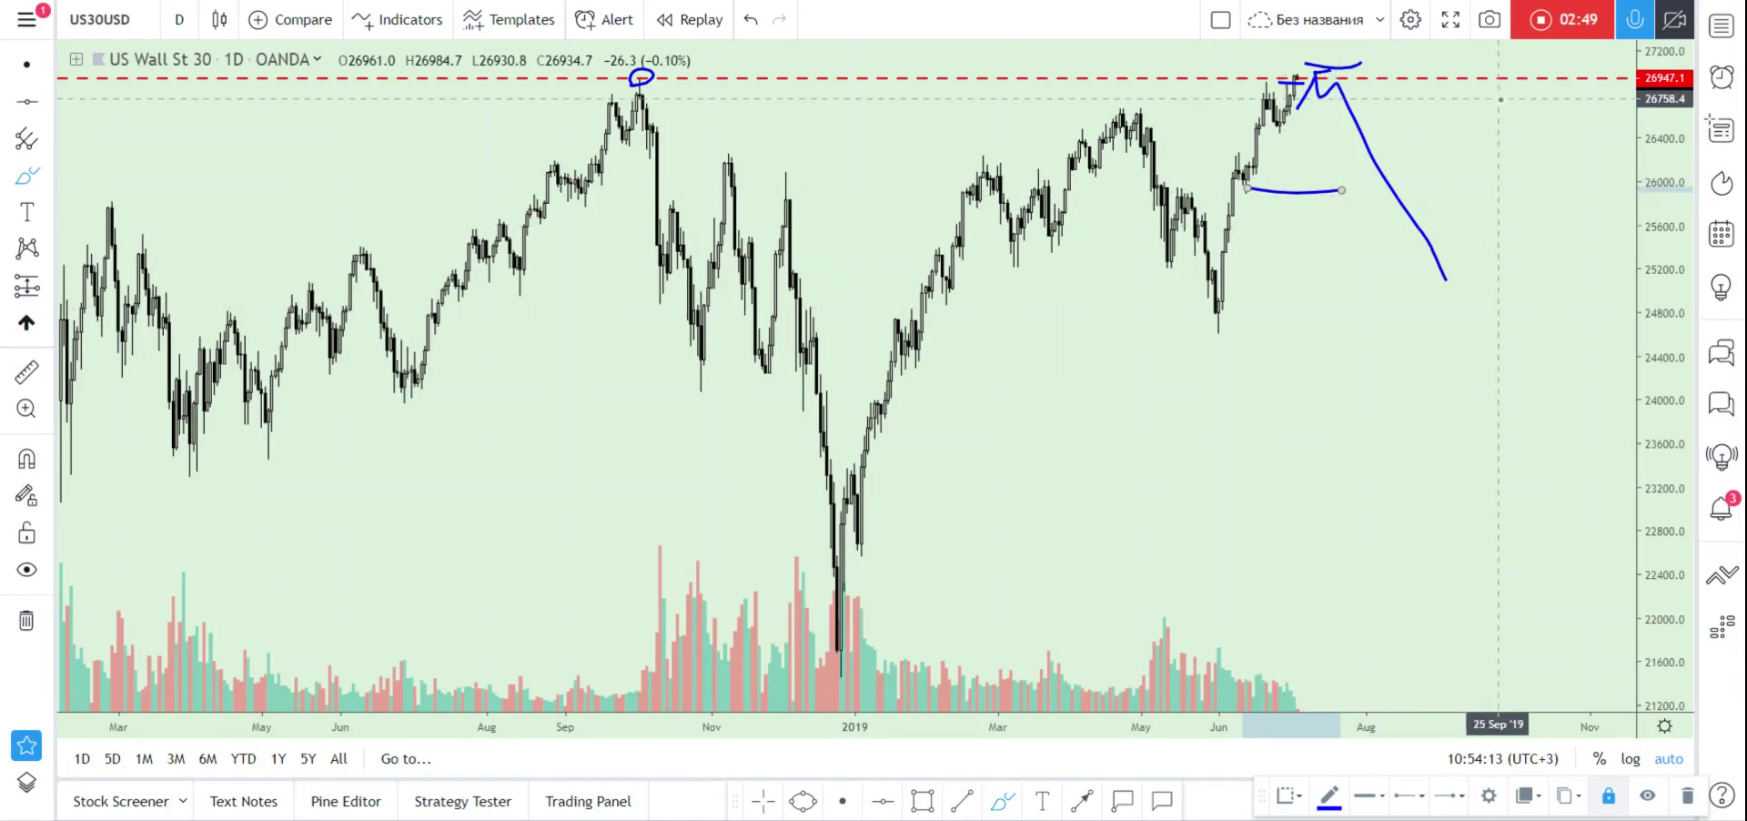
left_click(100, 19)
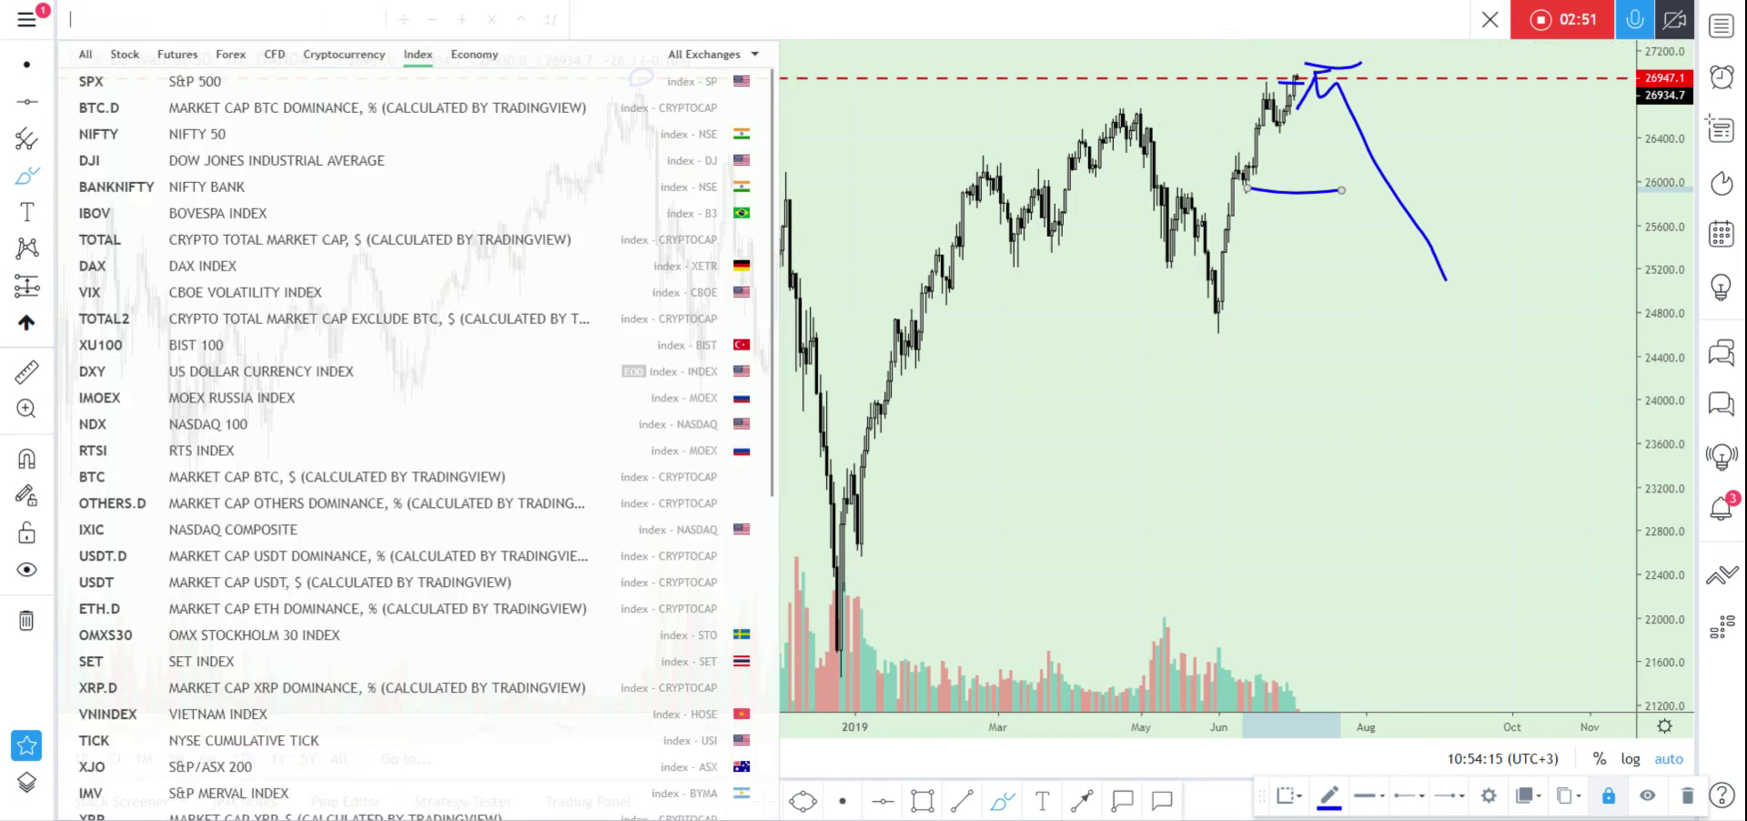
Open the XAUUSD gold chart from the CFD list, clear drawings, and set 4-hour bars.
left_click(274, 54)
left_click(265, 85)
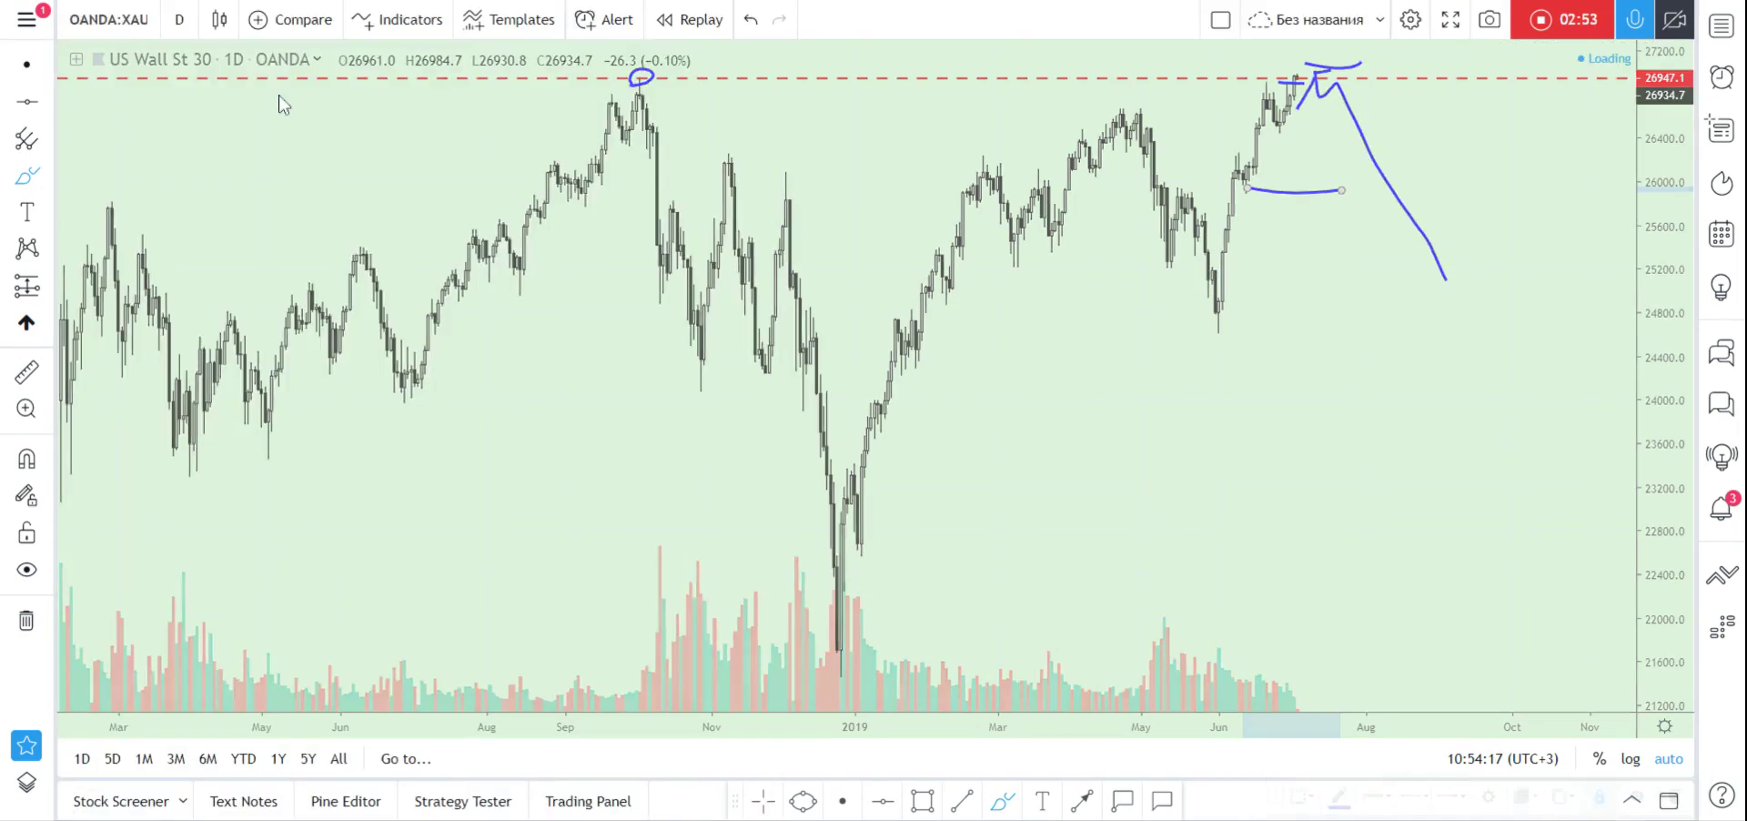
left_click(26, 619)
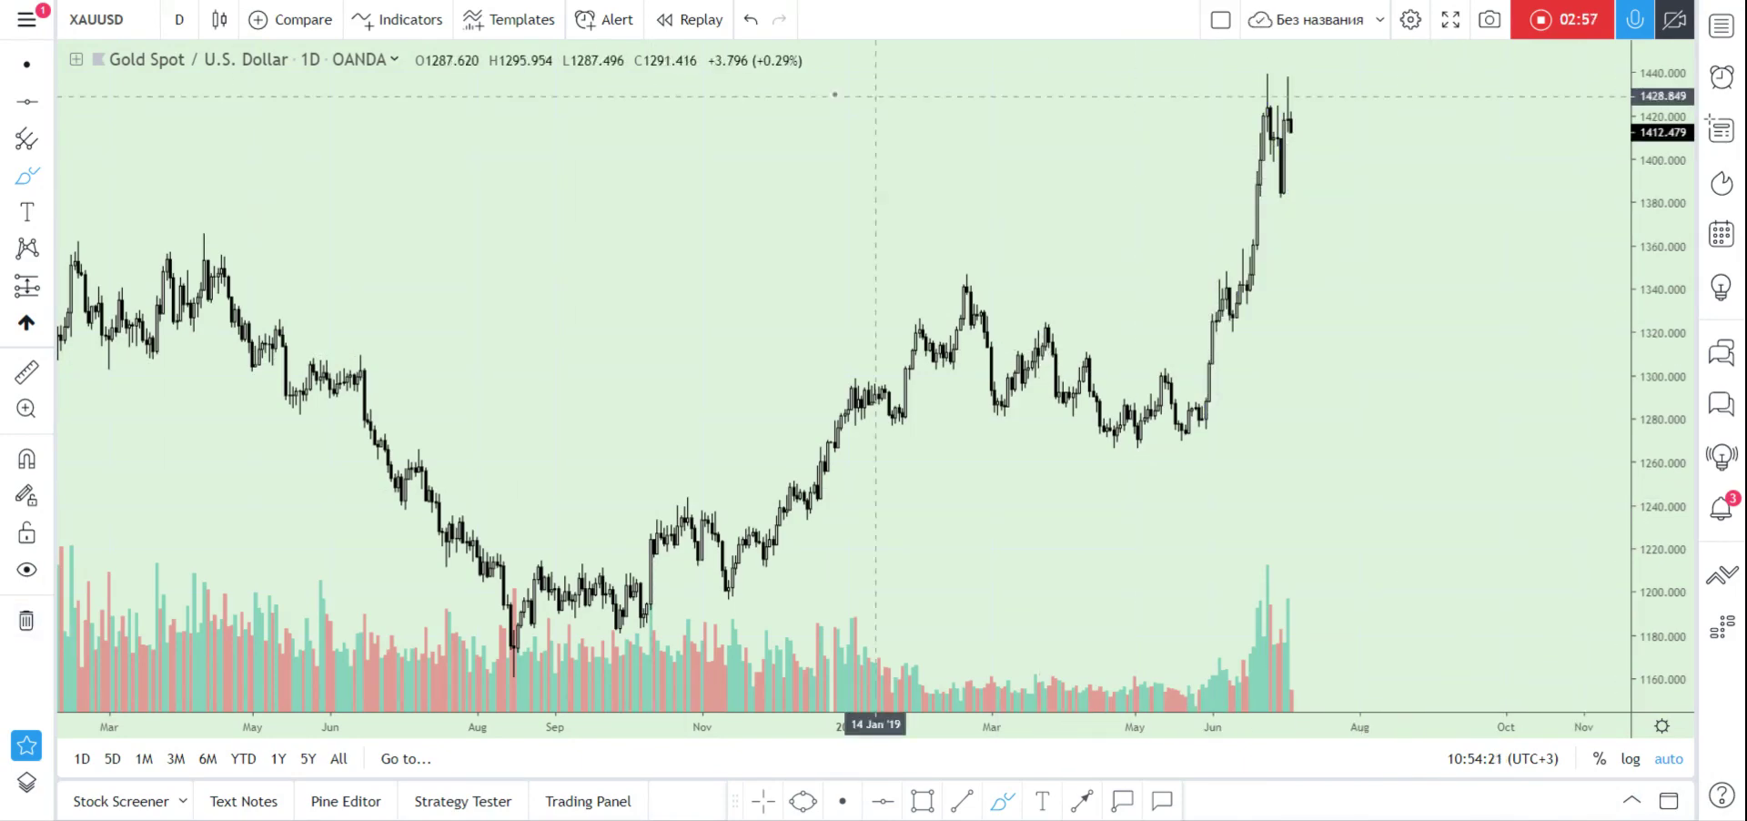
left_click(179, 19)
left_click(217, 367)
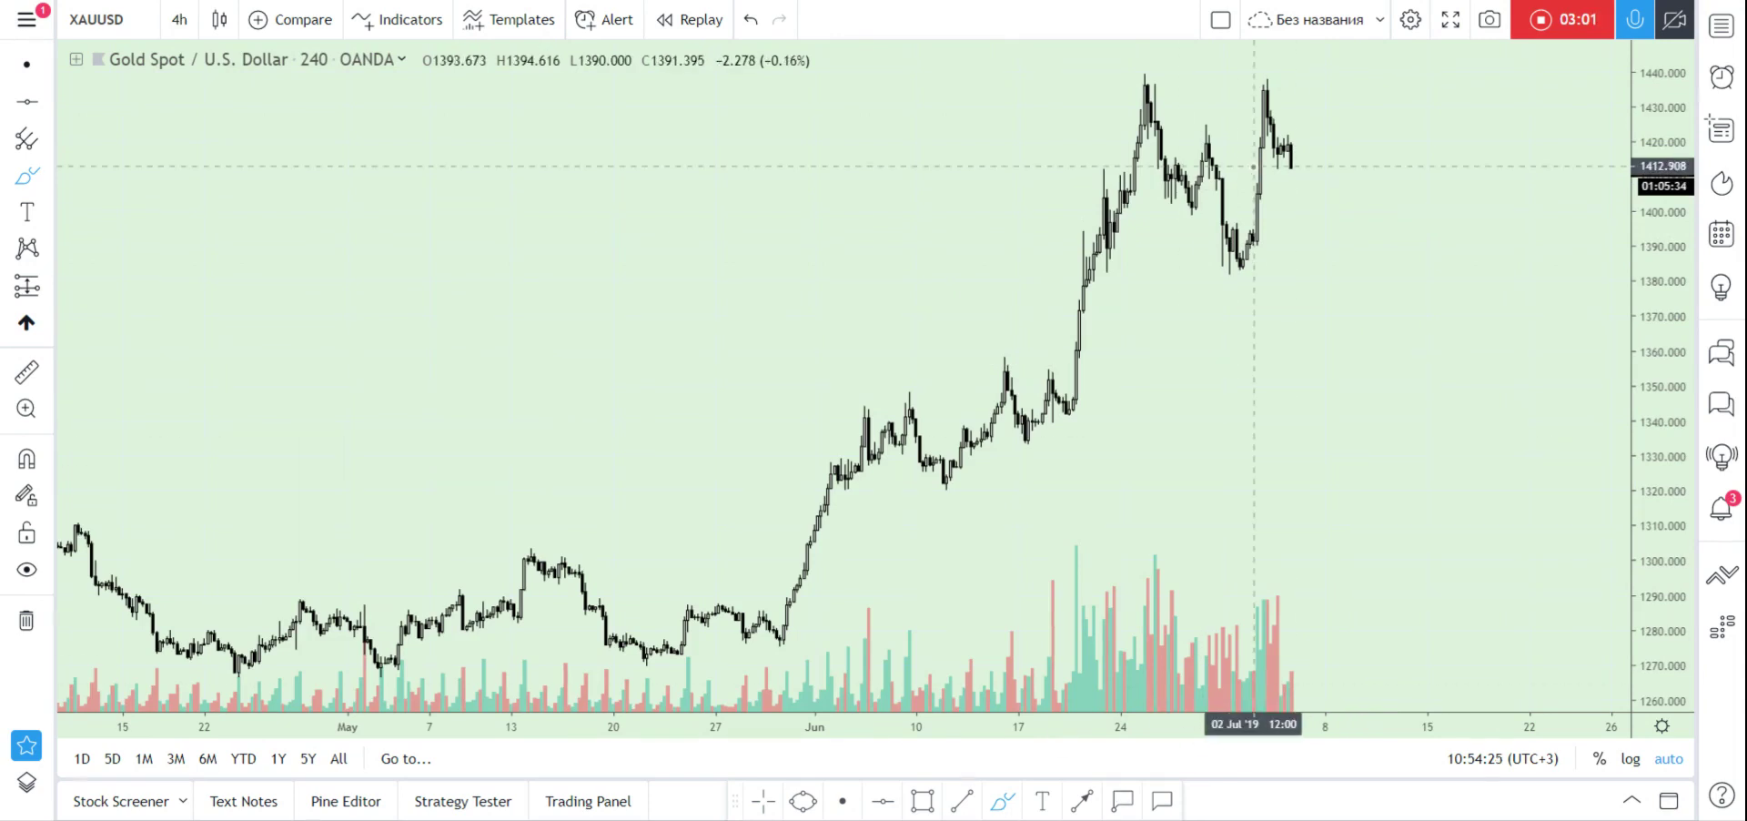
Sketch a double-top scenario near 1440 with a circled rally, then remove all drawings.
left_click(1134, 82)
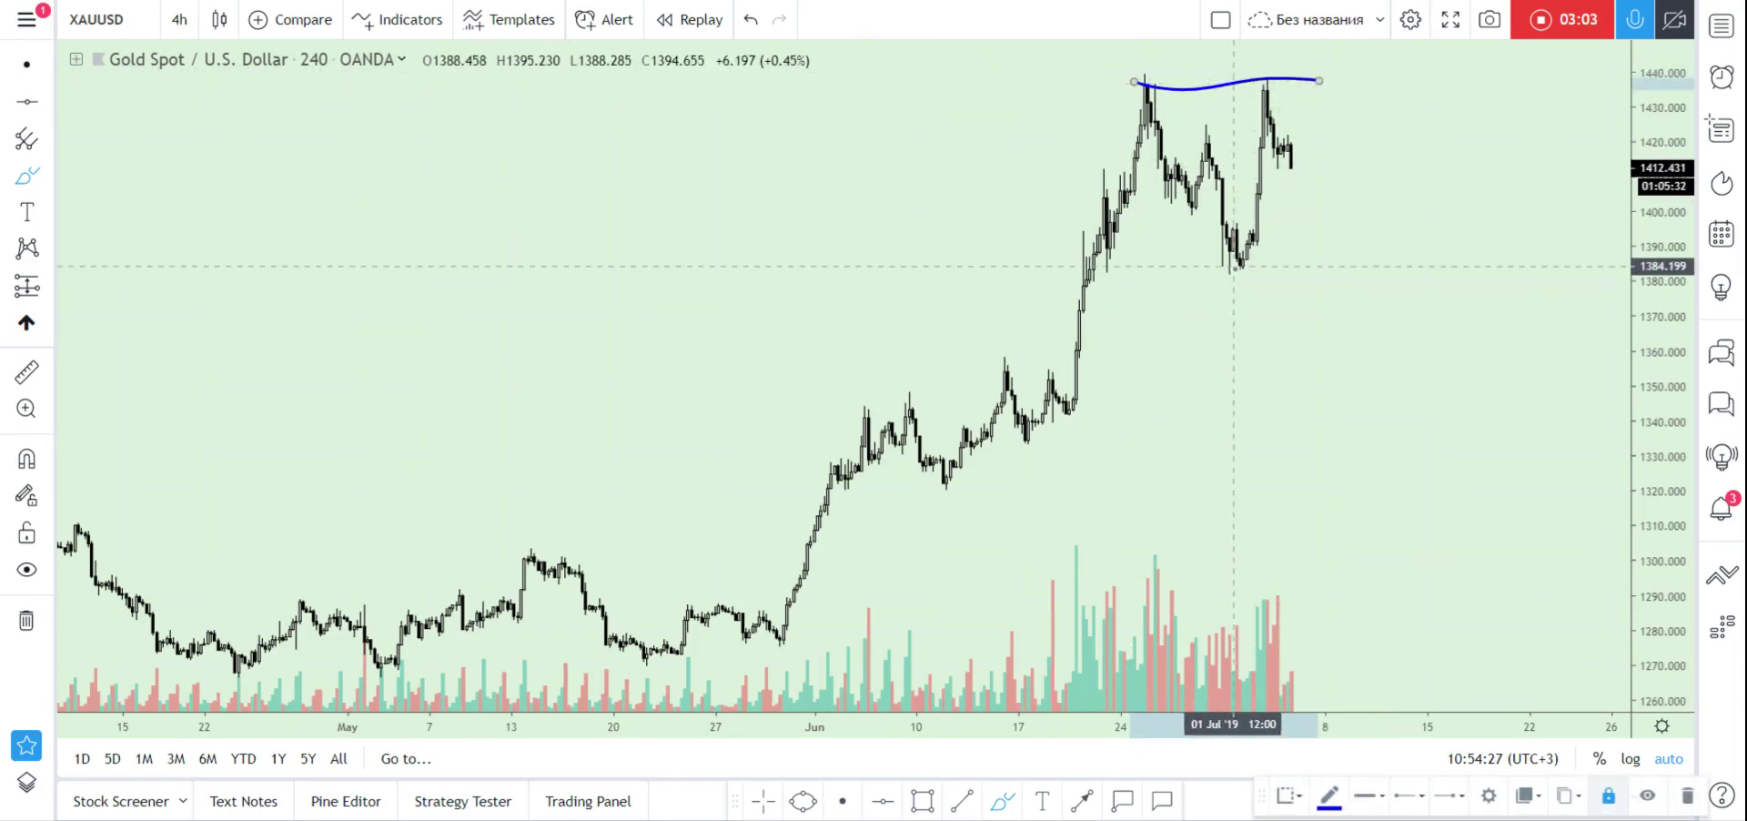
left_click_drag(1227, 270, 1240, 265)
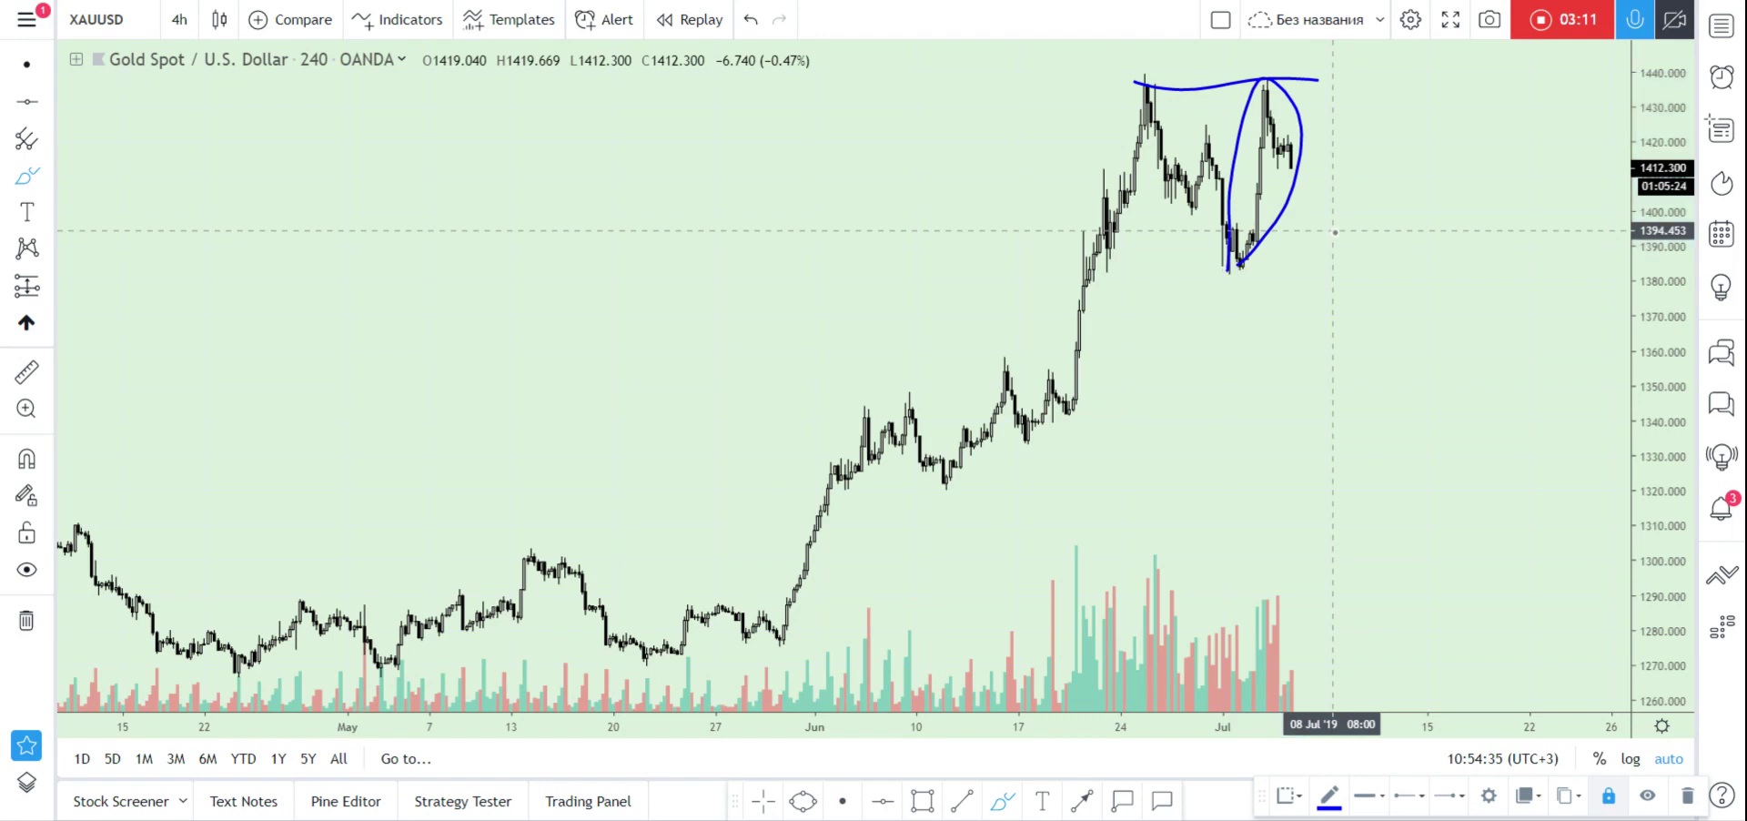
left_click_drag(1333, 227, 1415, 76)
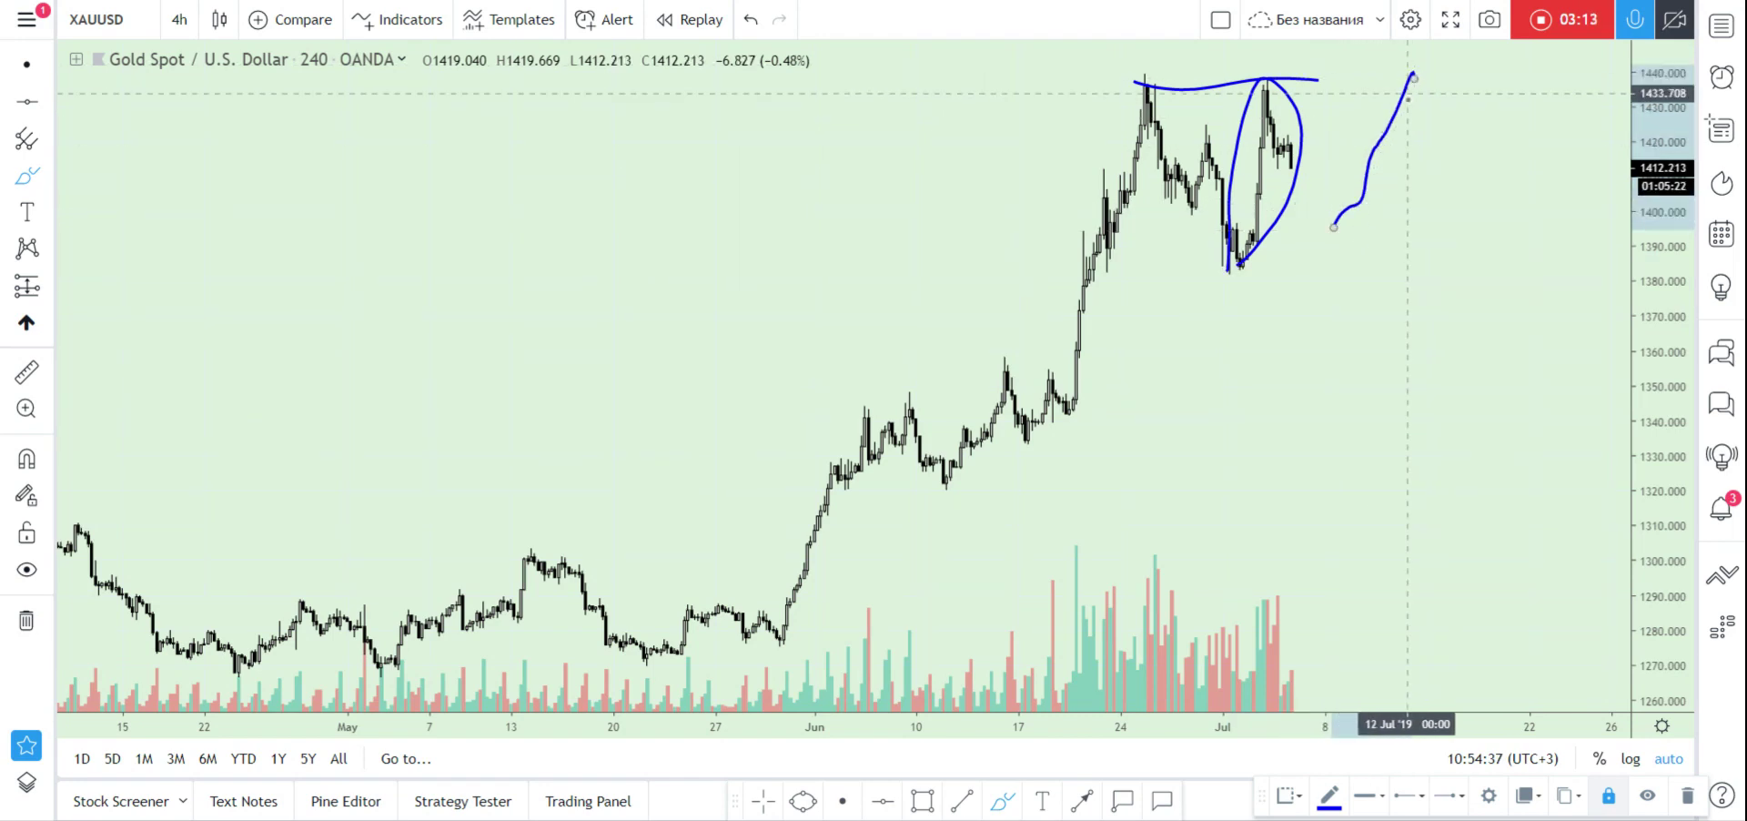
left_click_drag(1391, 75, 1451, 74)
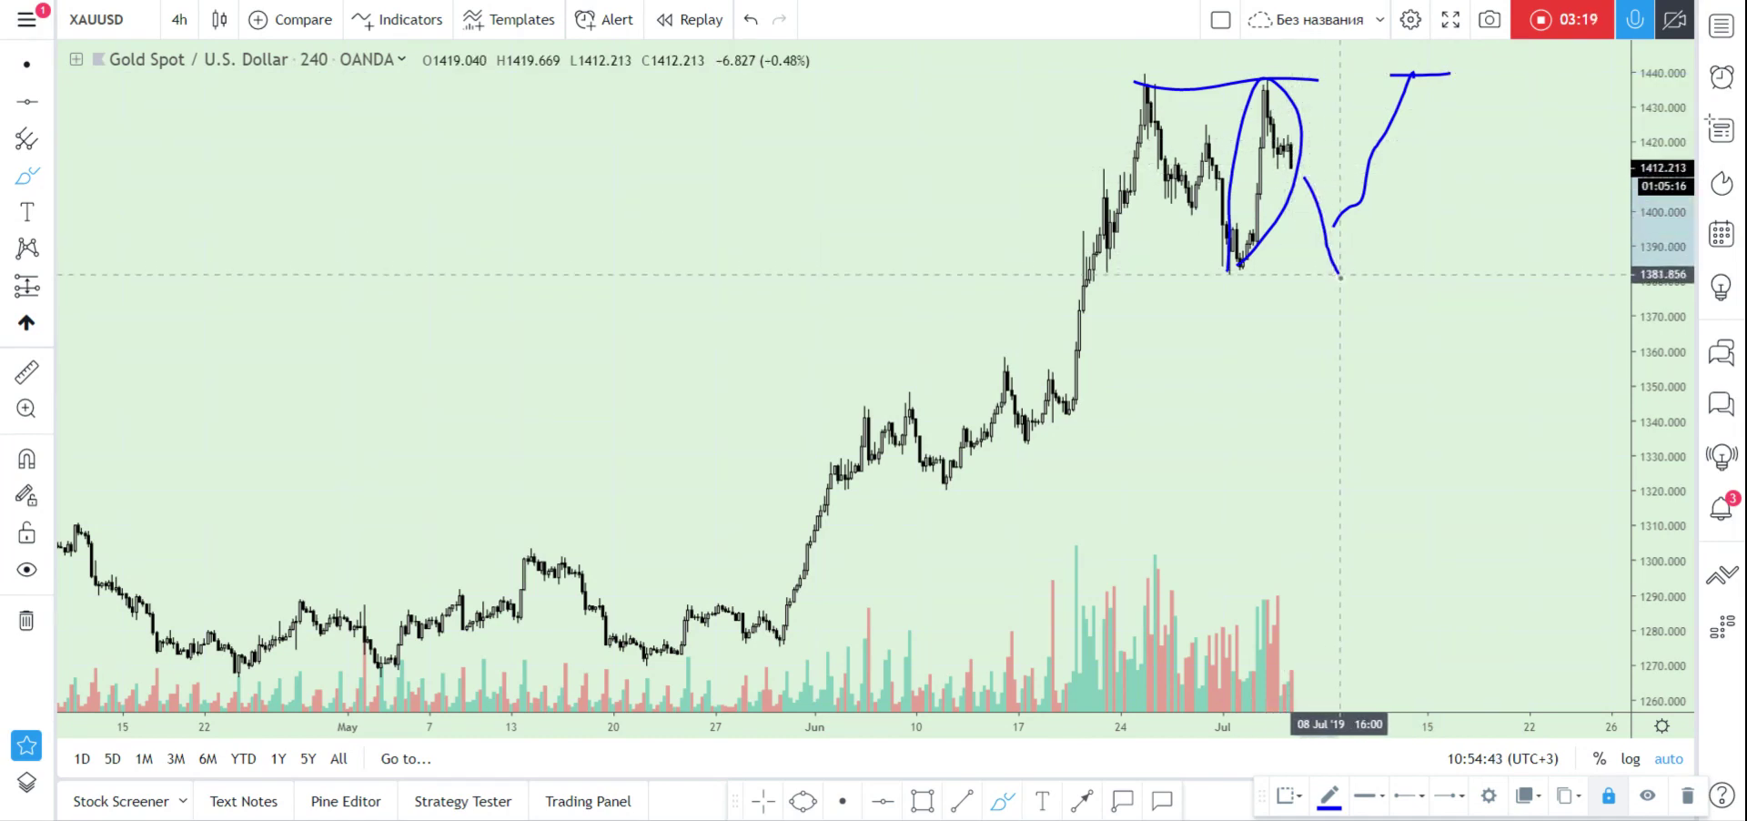
left_click(26, 622)
Place a horizontal support level at about 1395.9 and circle the dip there.
left_click(882, 805)
left_click(1321, 224)
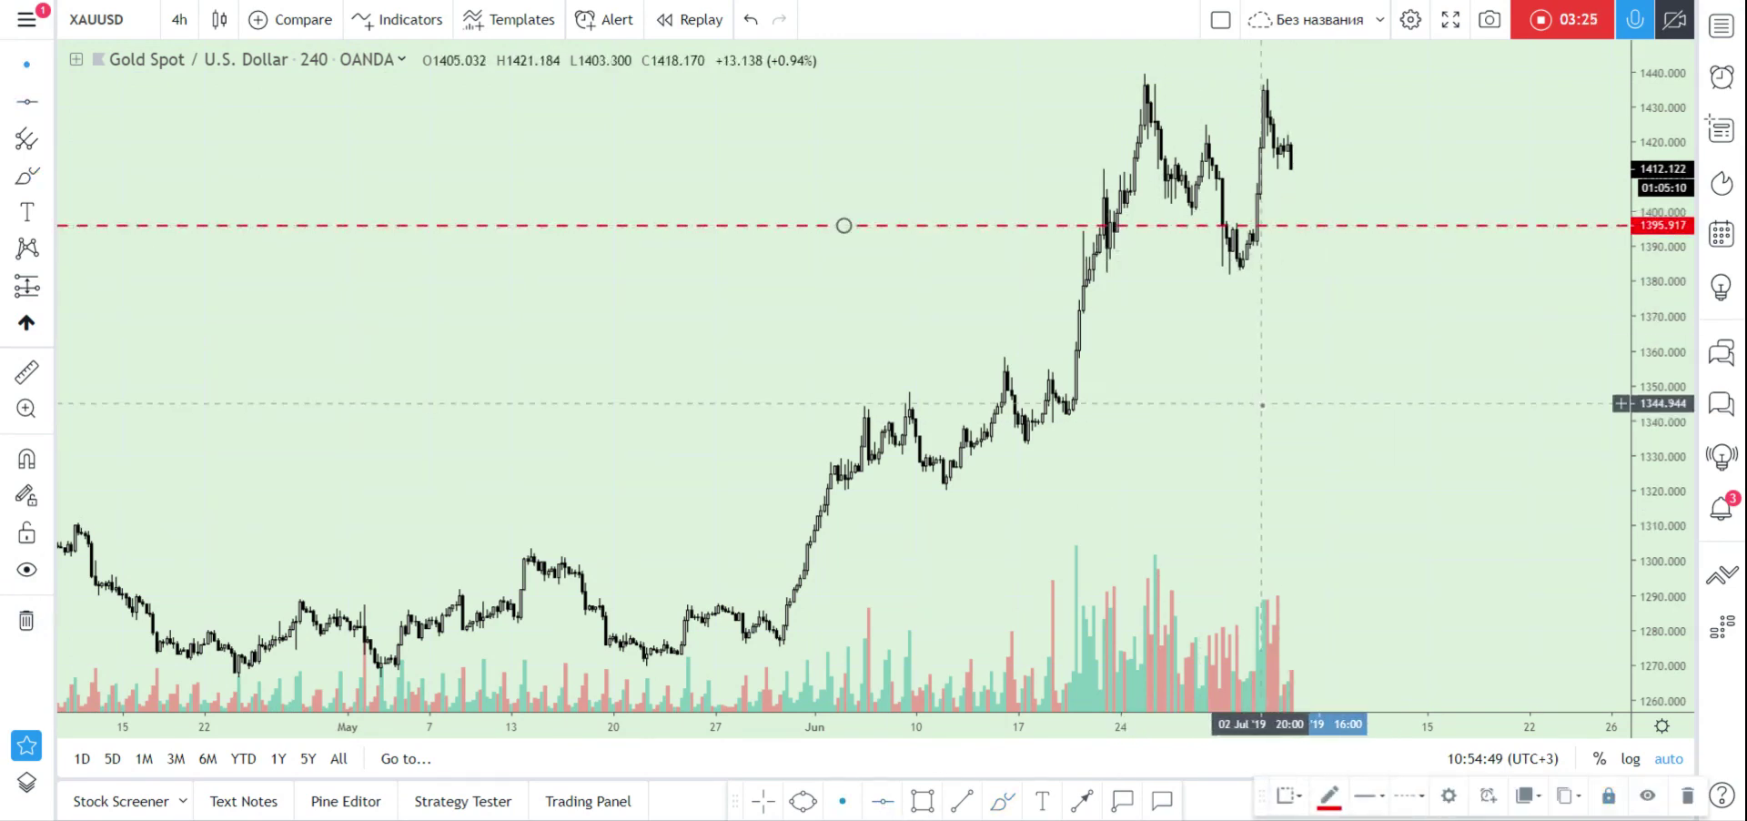
left_click(1001, 800)
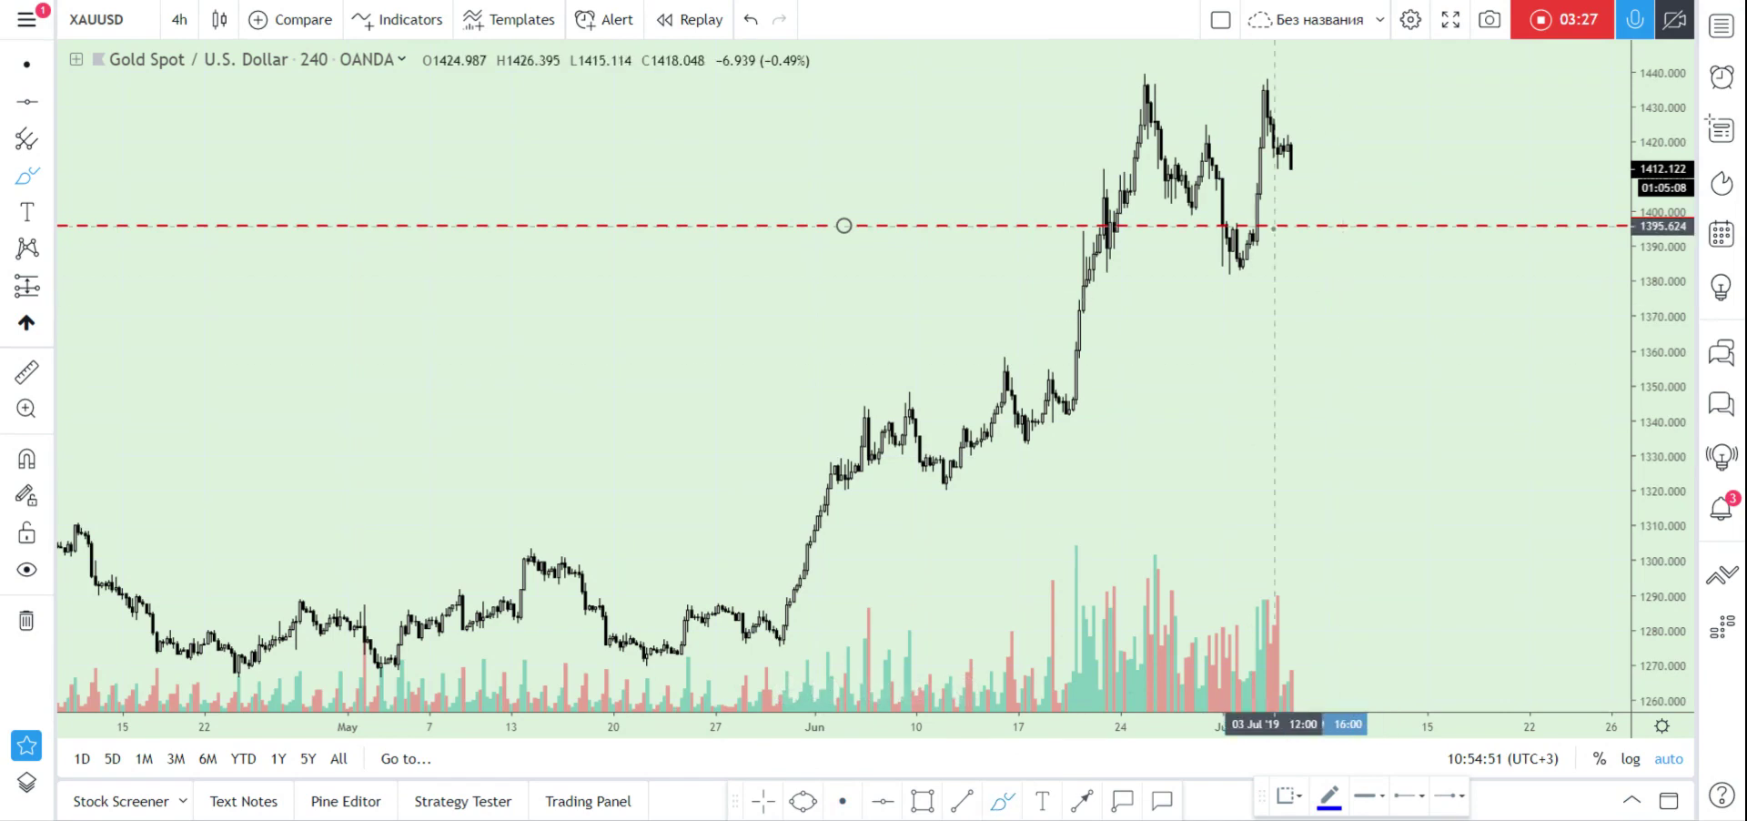
left_click_drag(1211, 228, 1277, 222)
Brush projected paths bouncing off 1395 and falling toward 1360, circling peaks near 1420 and 1395.
left_click_drag(1294, 171, 1331, 207)
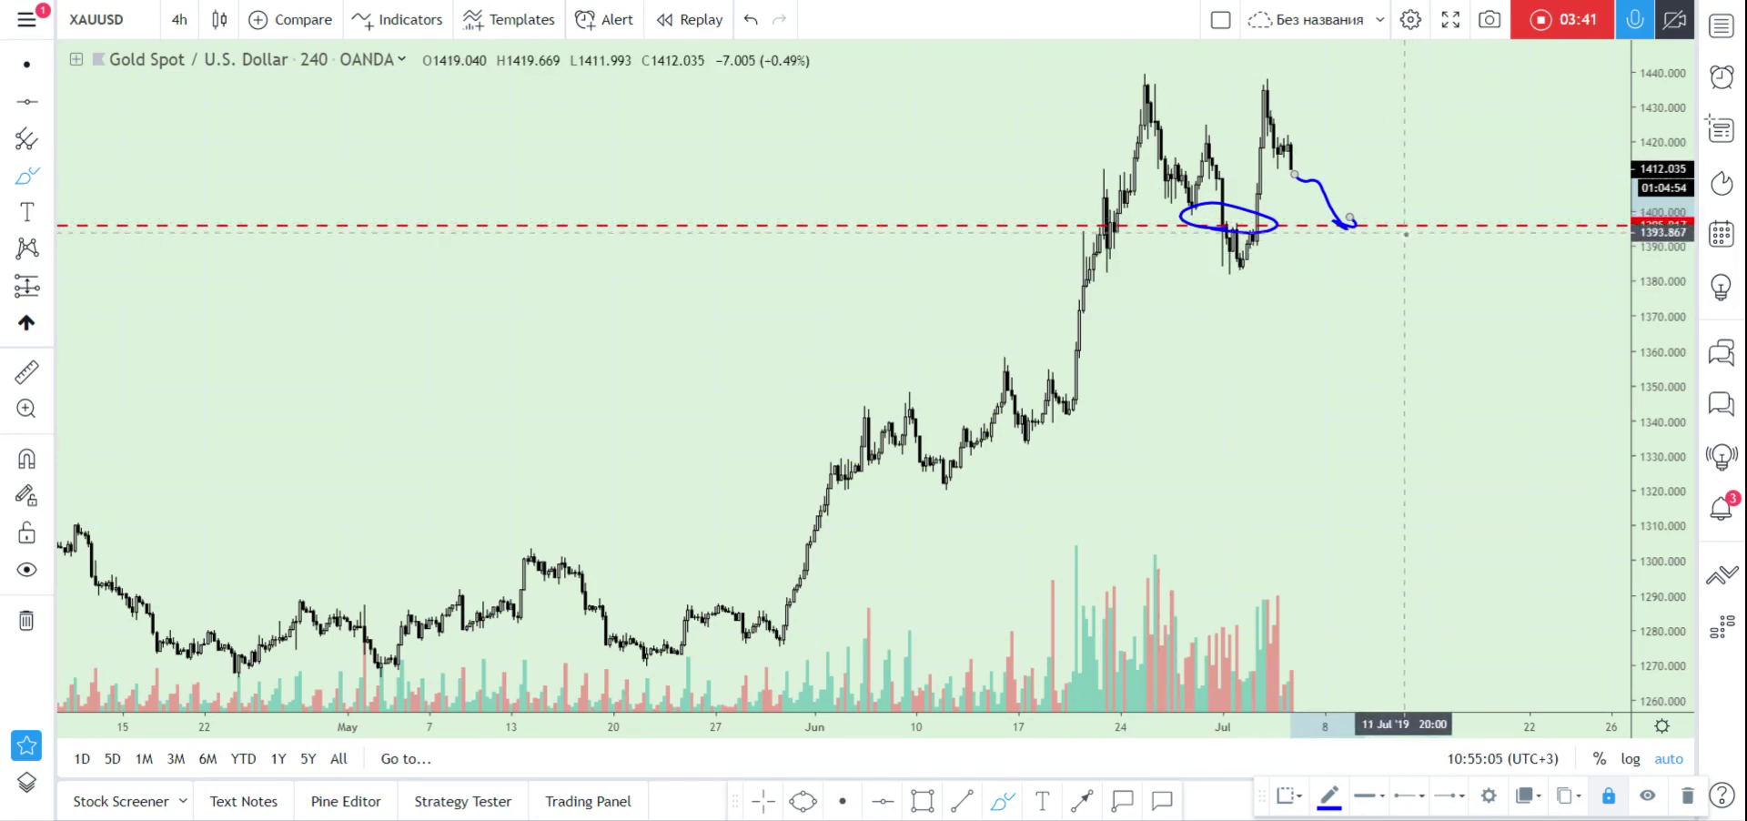
mouse_move(1393, 224)
left_mouse_down()
mouse_move(1441, 161)
mouse_move(1577, 357)
left_mouse_up()
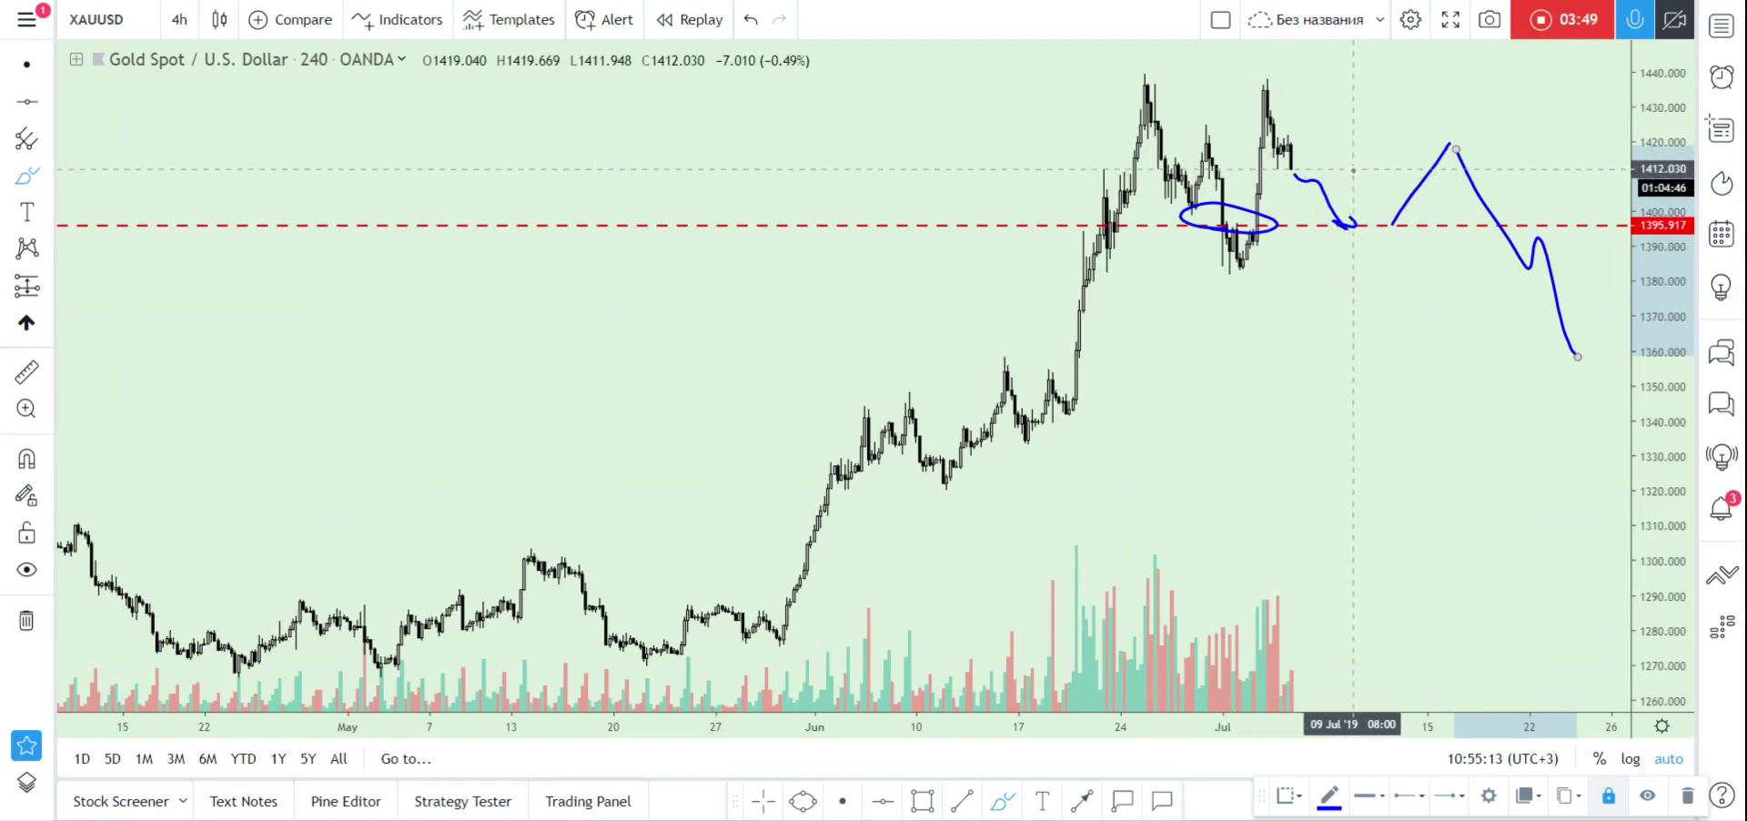
left_click_drag(1350, 158, 1359, 175)
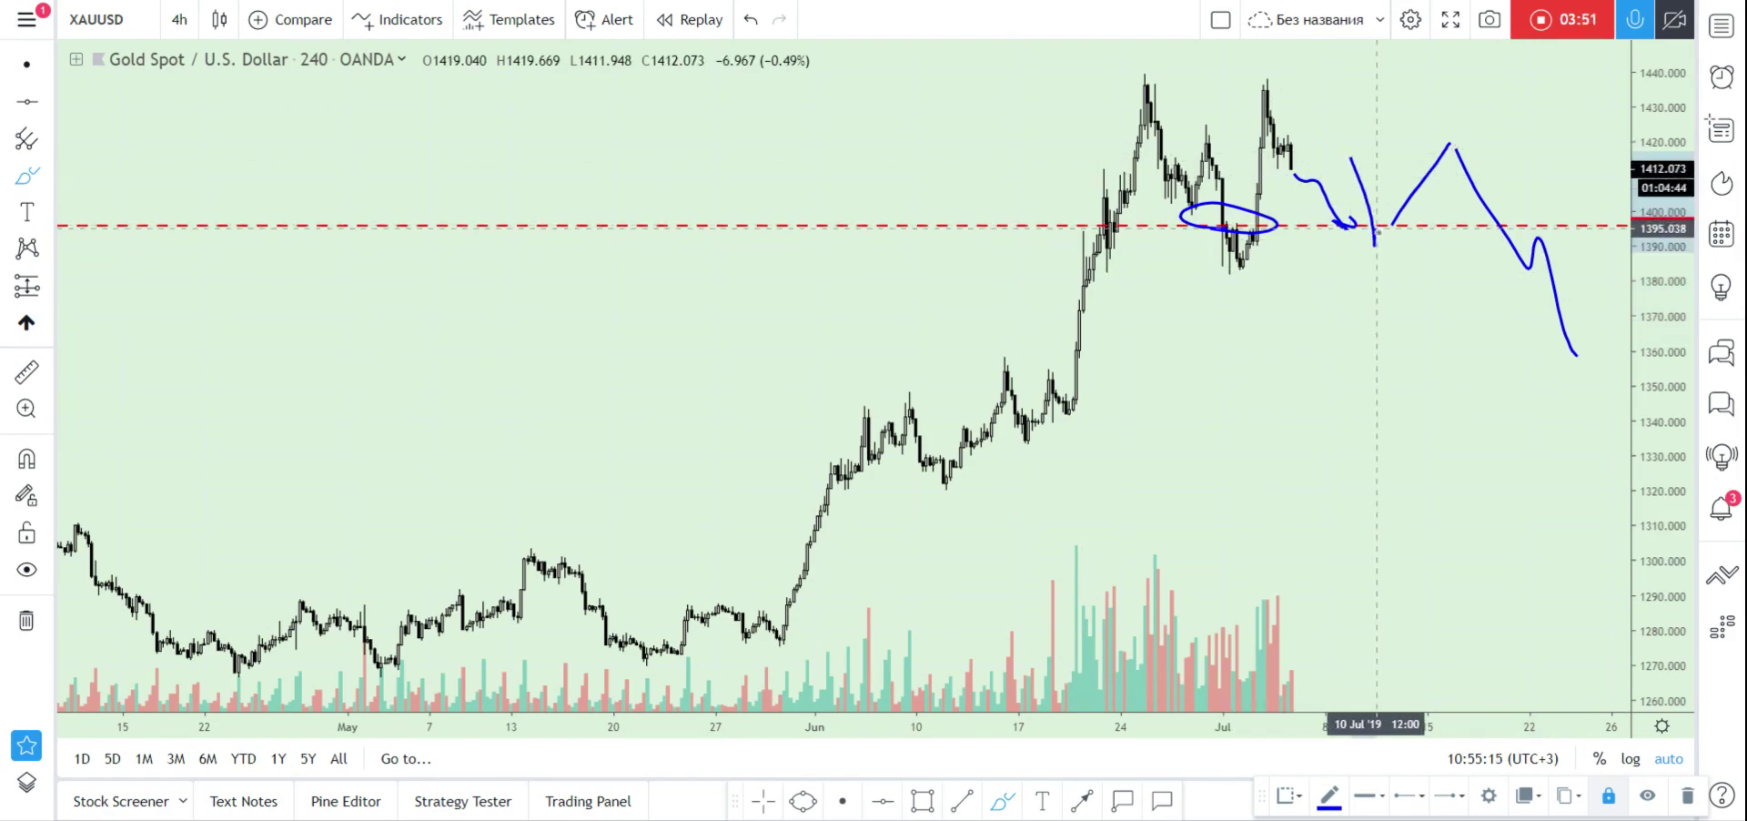
mouse_move(1384, 270)
left_mouse_down()
mouse_move(1449, 223)
mouse_move(1520, 348)
mouse_move(1516, 328)
left_mouse_up()
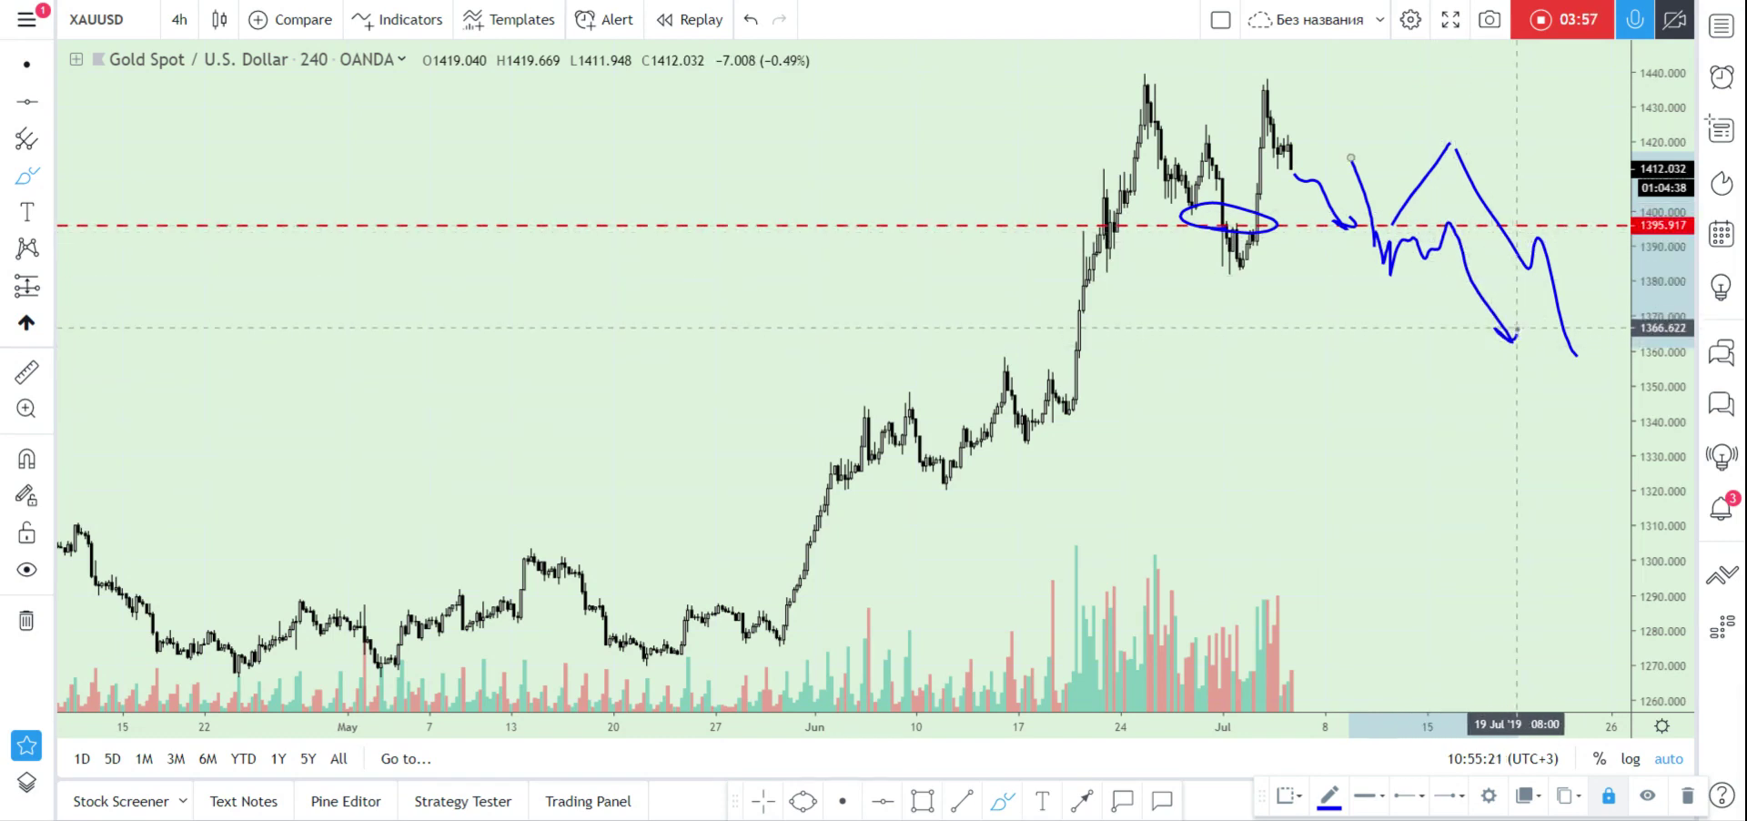
left_click_drag(1434, 162, 1440, 153)
left_click_drag(1427, 233, 1442, 231)
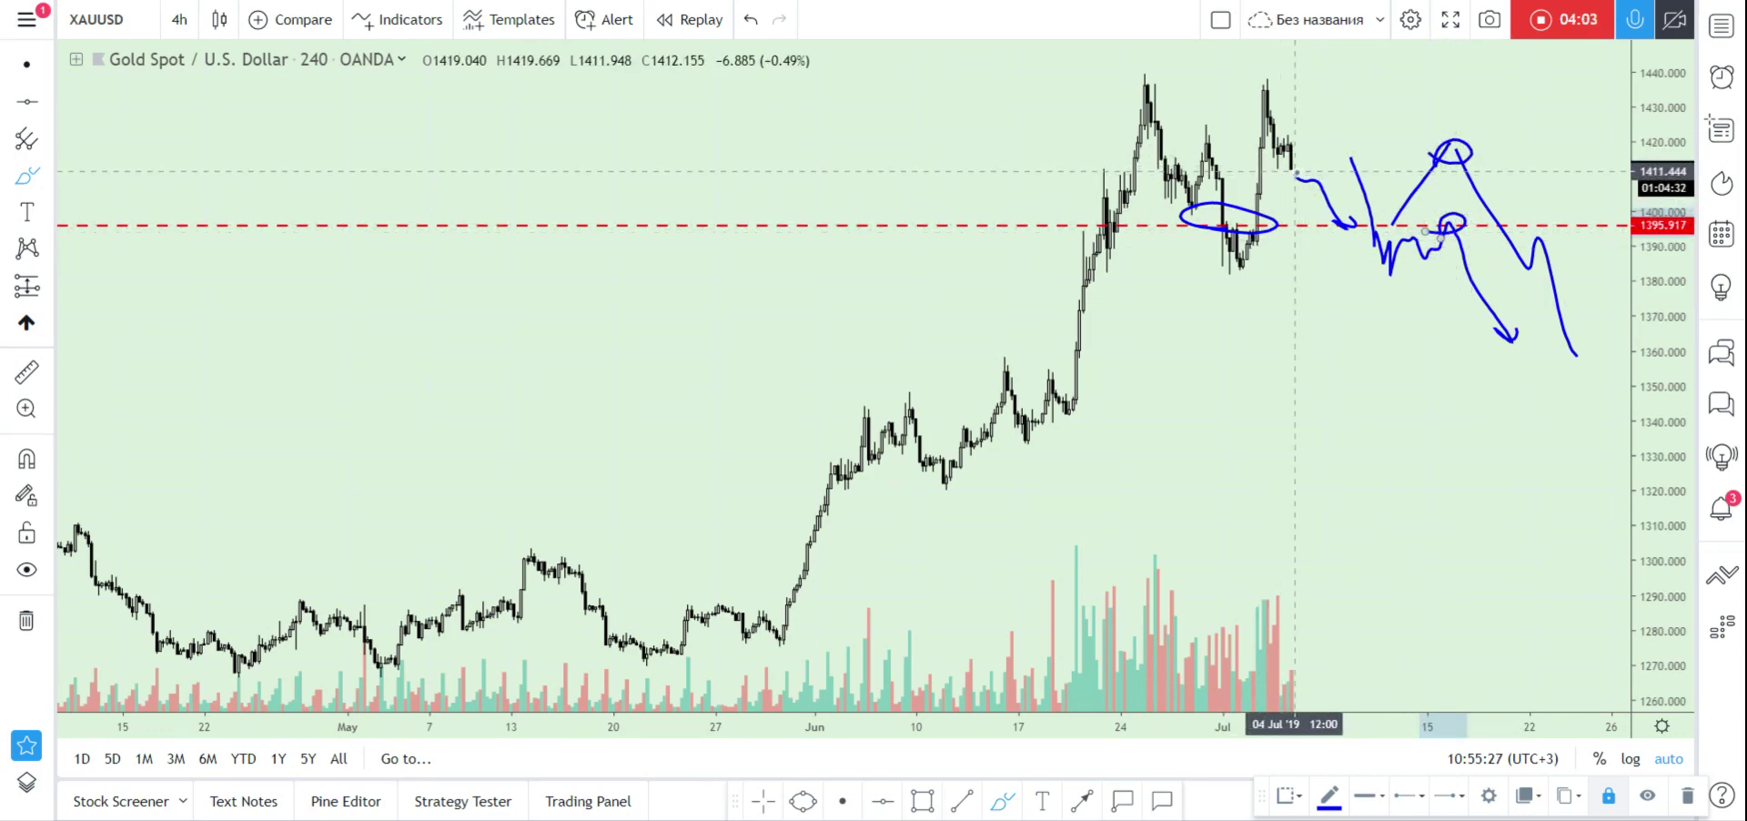
left_click_drag(1296, 171, 1308, 143)
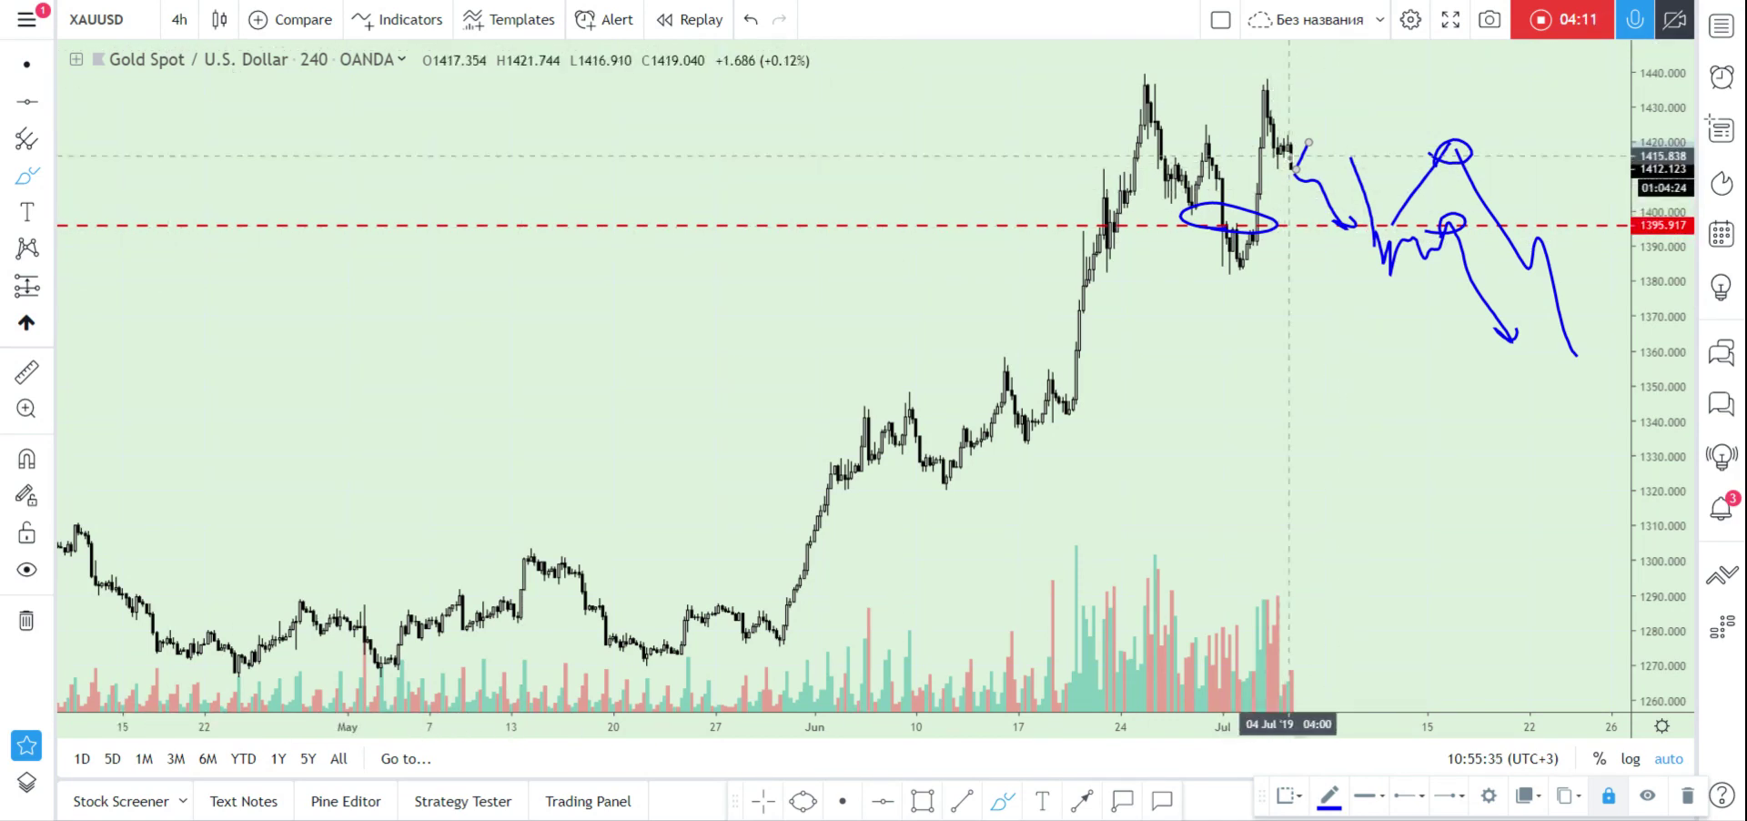
Sketch a retest of the 1440 double top, mark both highs, and draw a drop toward 1365.
left_click(1333, 174)
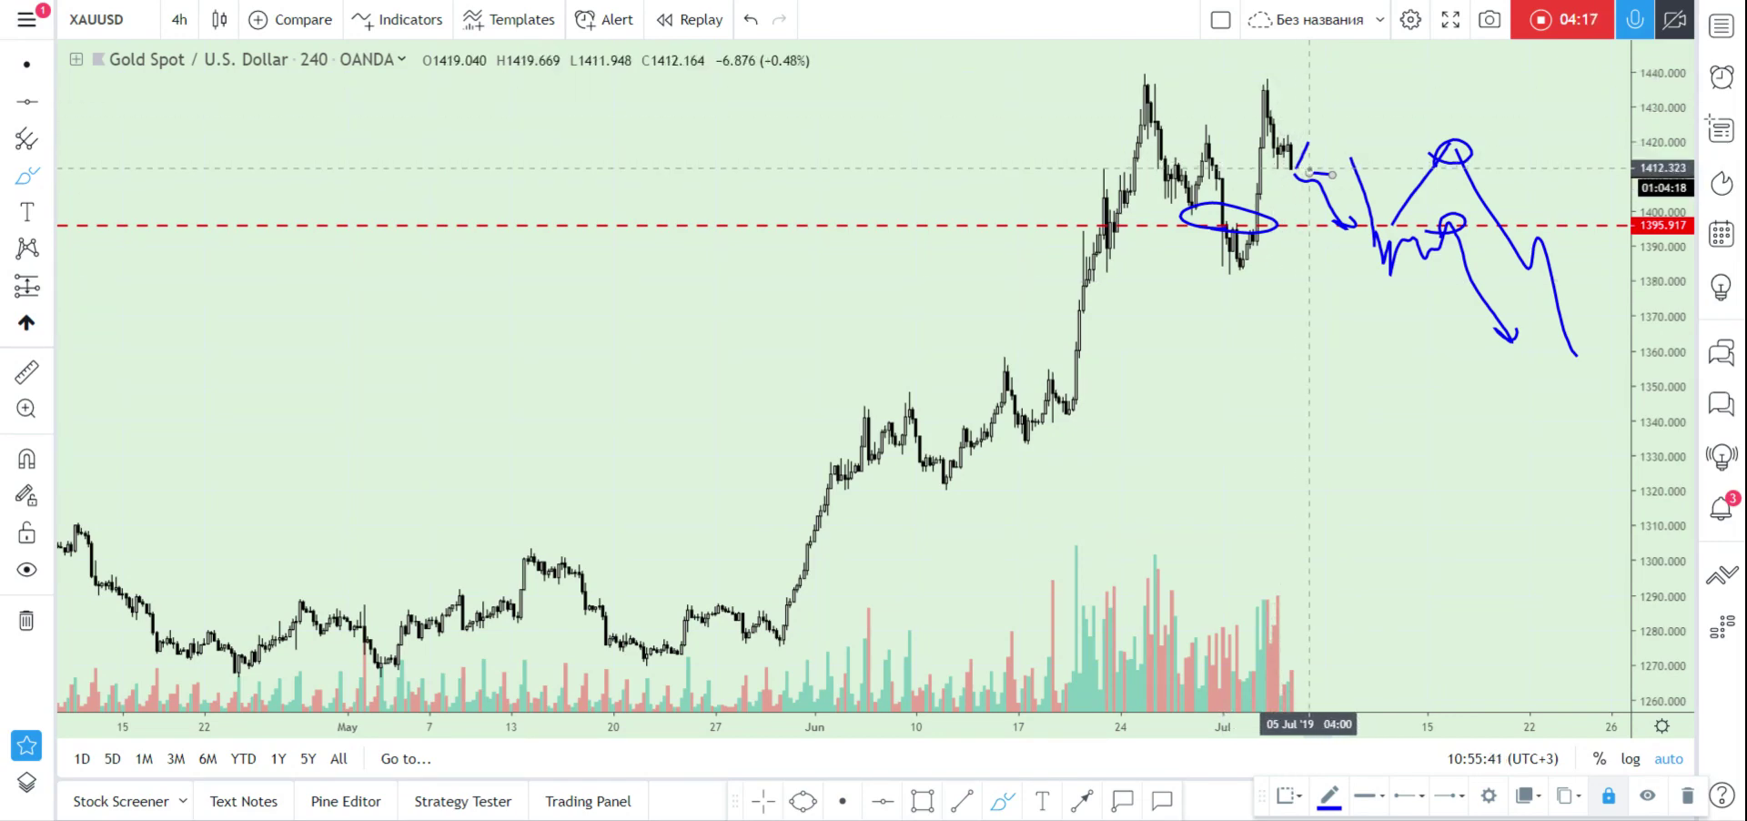
mouse_move(1306, 171)
left_mouse_down()
mouse_move(1360, 86)
mouse_move(1392, 89)
left_mouse_up()
mouse_move(1115, 84)
left_mouse_down()
mouse_move(1299, 80)
mouse_move(1126, 79)
left_mouse_up()
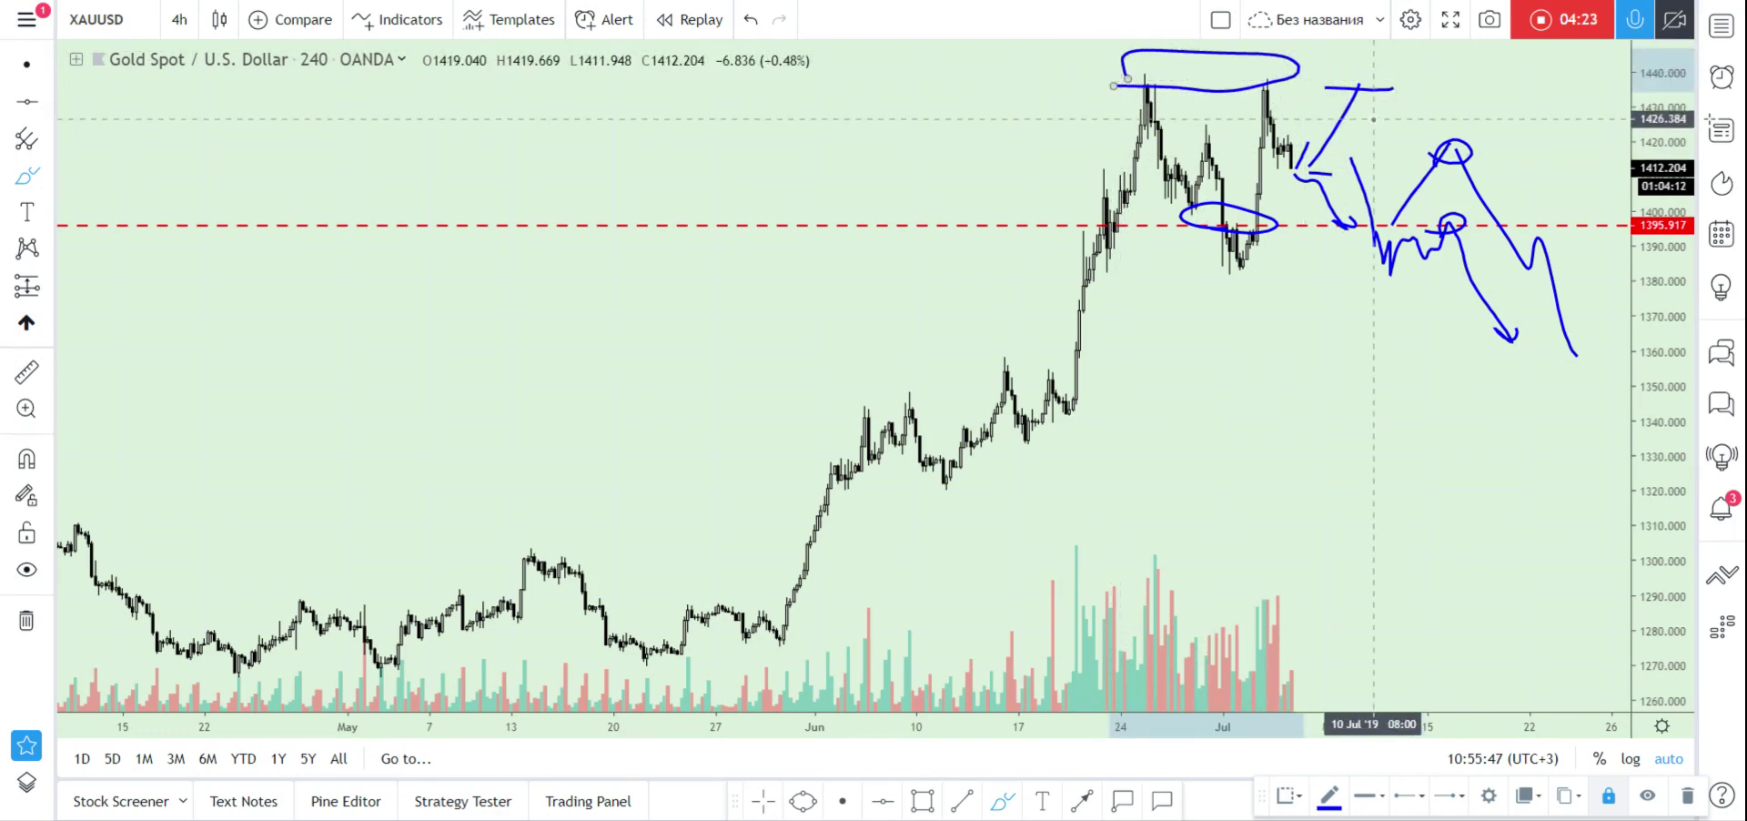
left_click_drag(1355, 83, 1461, 332)
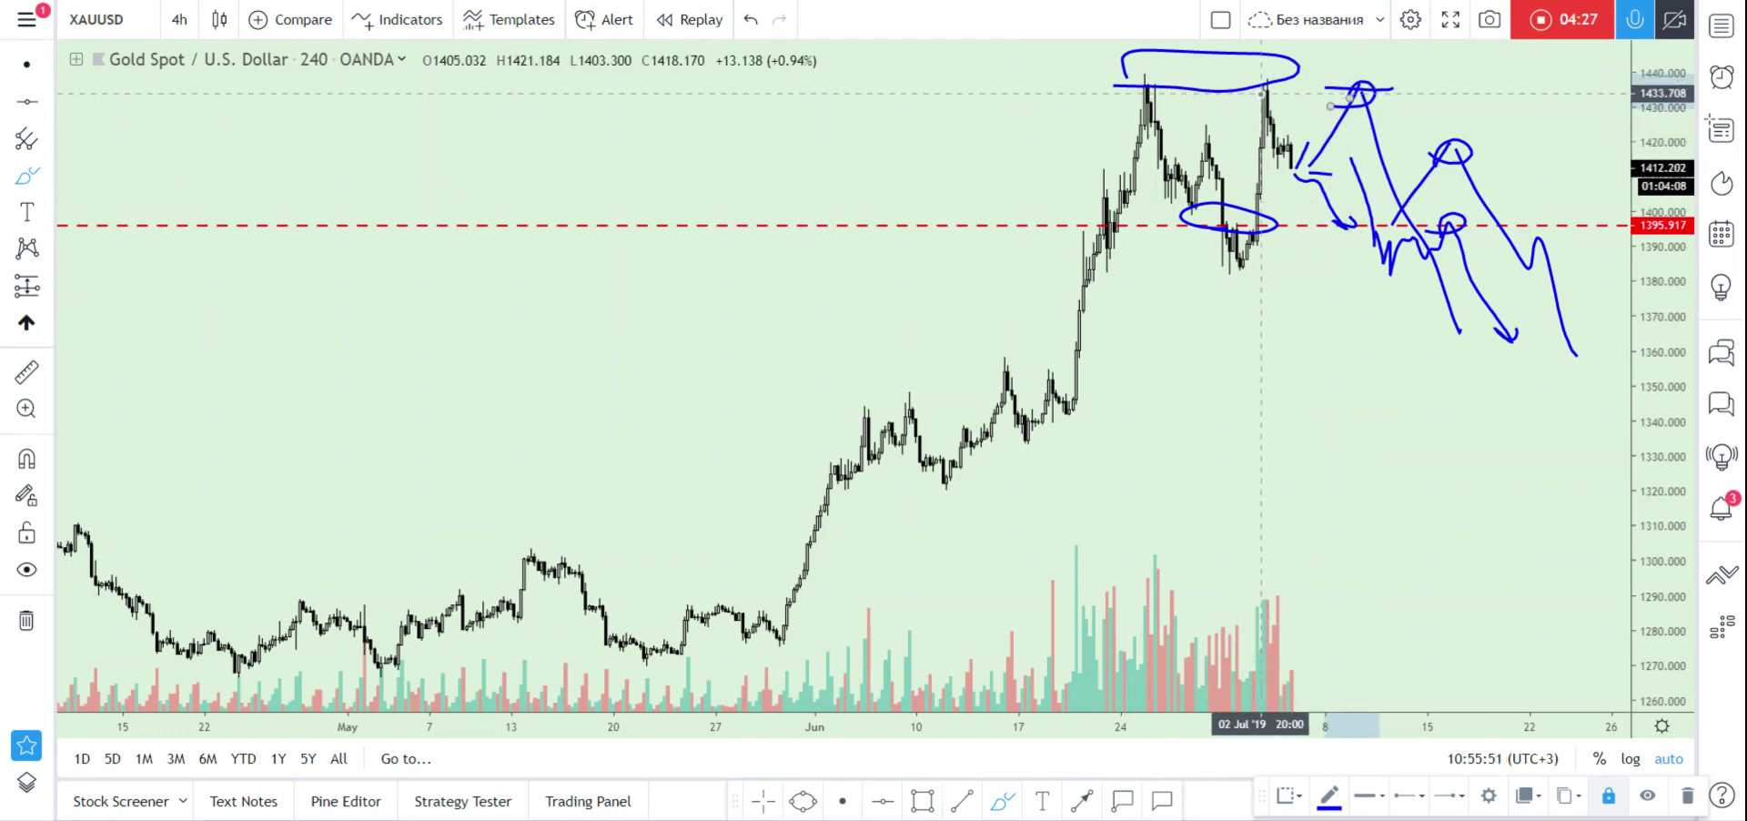
left_click_drag(1265, 91, 1267, 89)
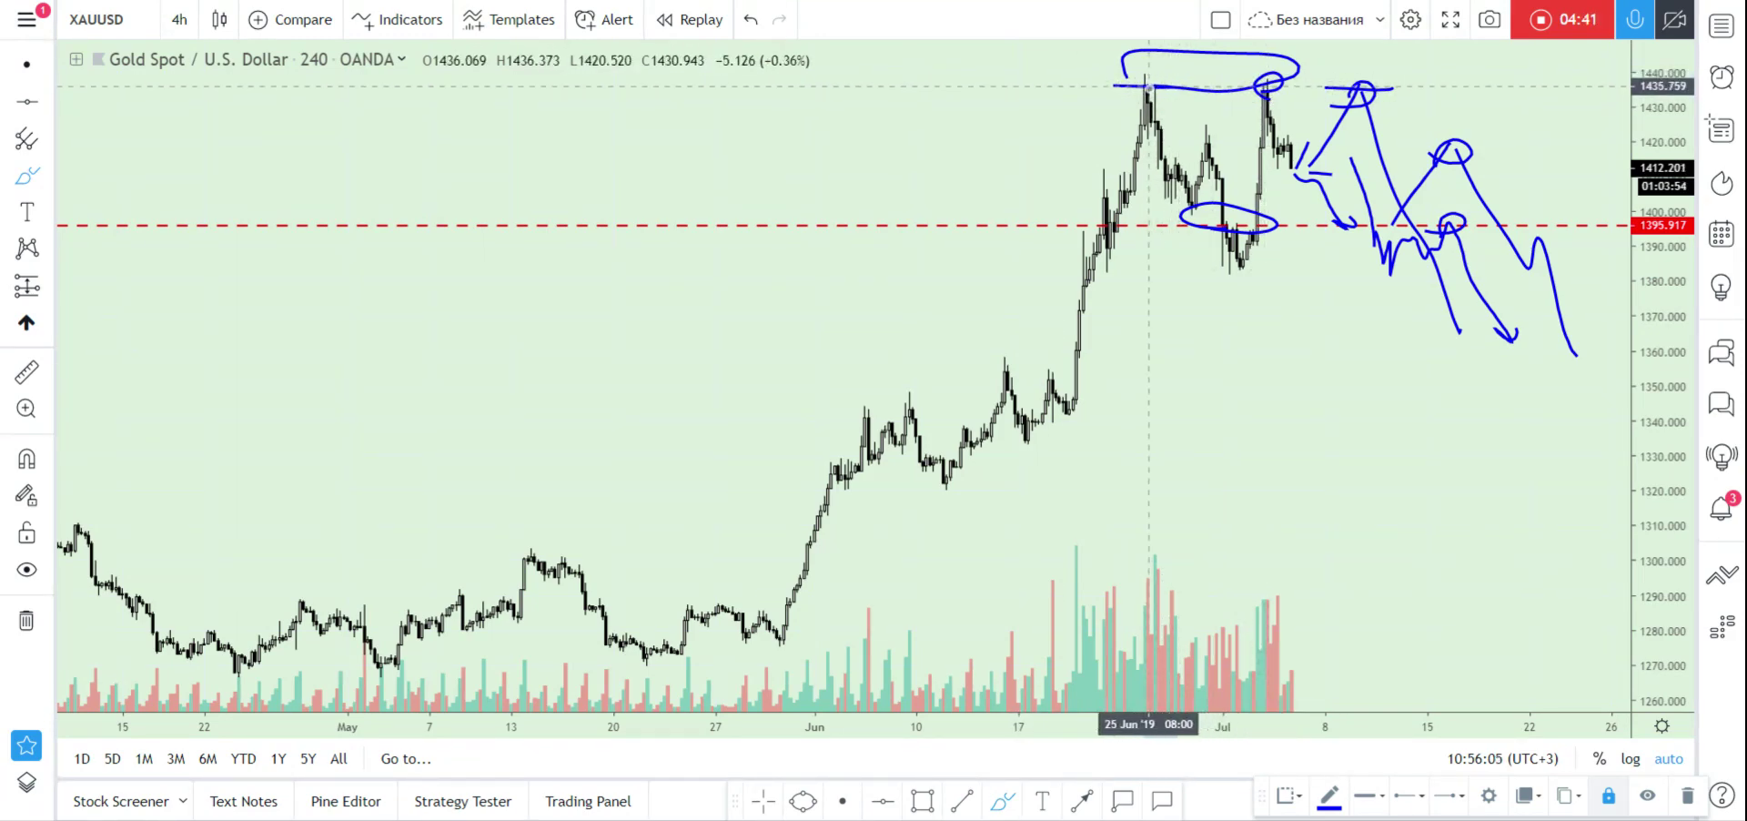
Mark the late June high and the 1382 low, and circle the 1355–1370 zone.
left_click_drag(1143, 71, 1173, 68)
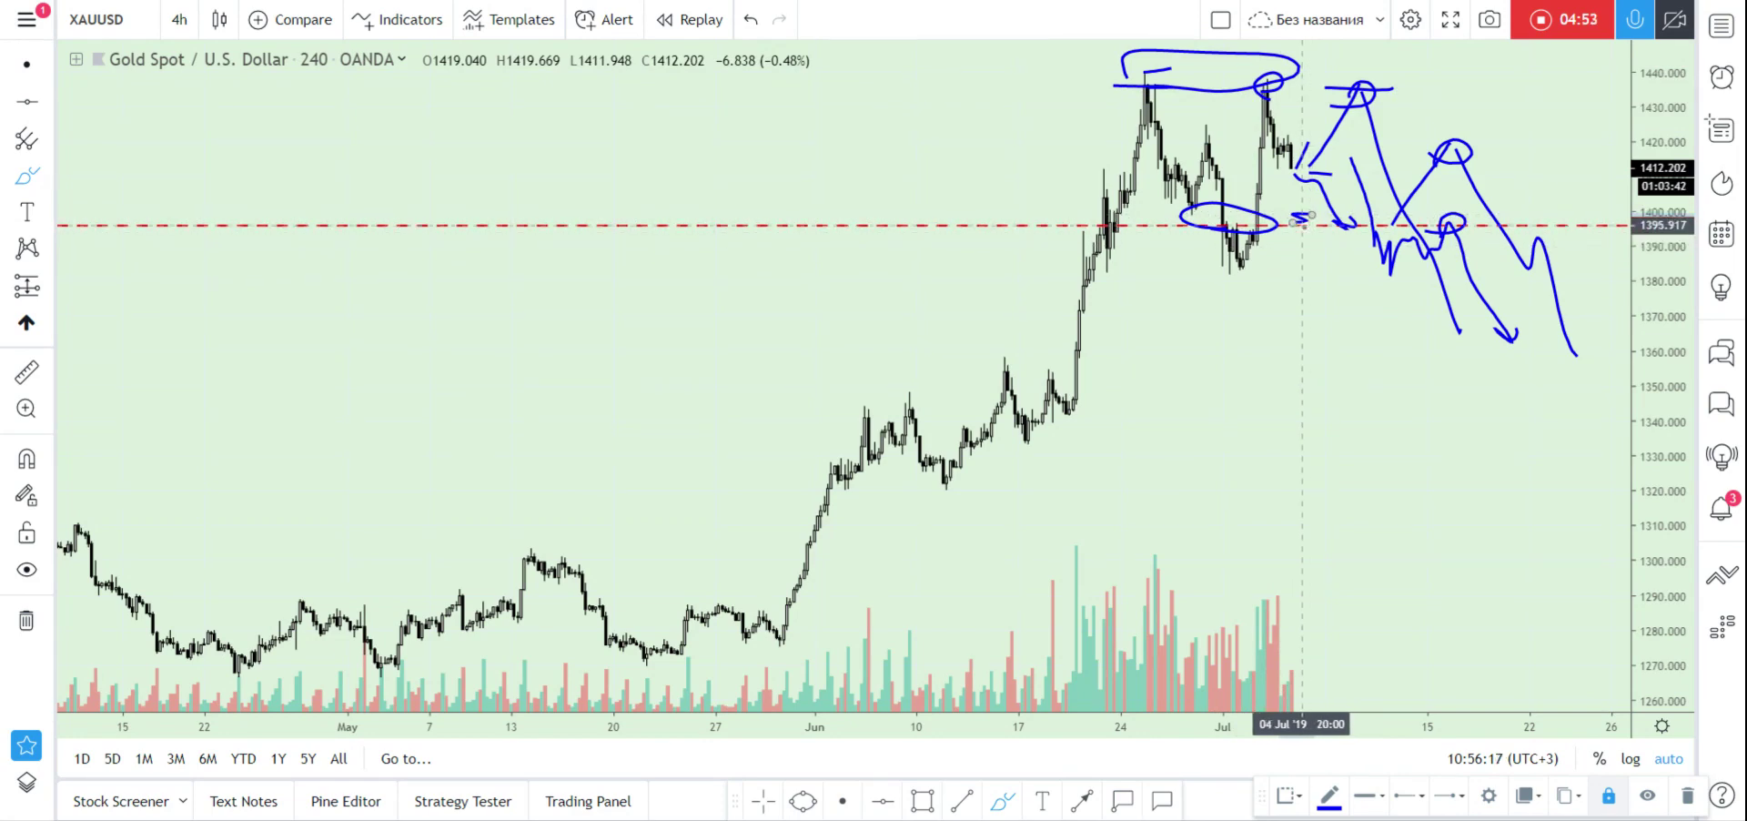
left_click_drag(1284, 268, 1333, 273)
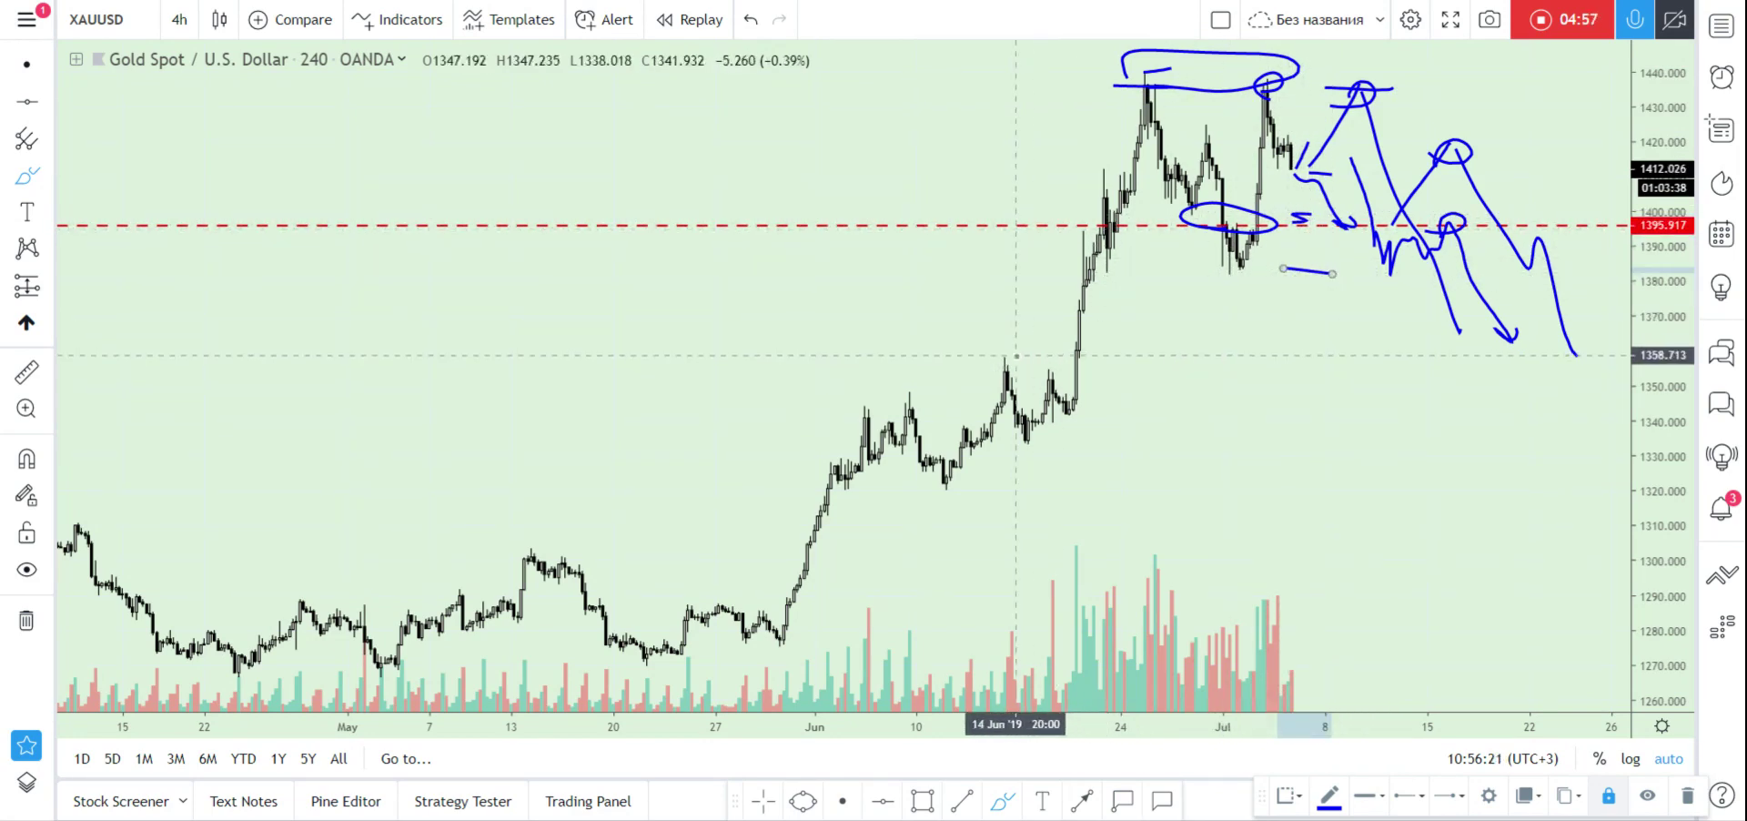
mouse_move(1019, 367)
left_mouse_down()
mouse_move(1020, 308)
mouse_move(1021, 368)
left_mouse_up()
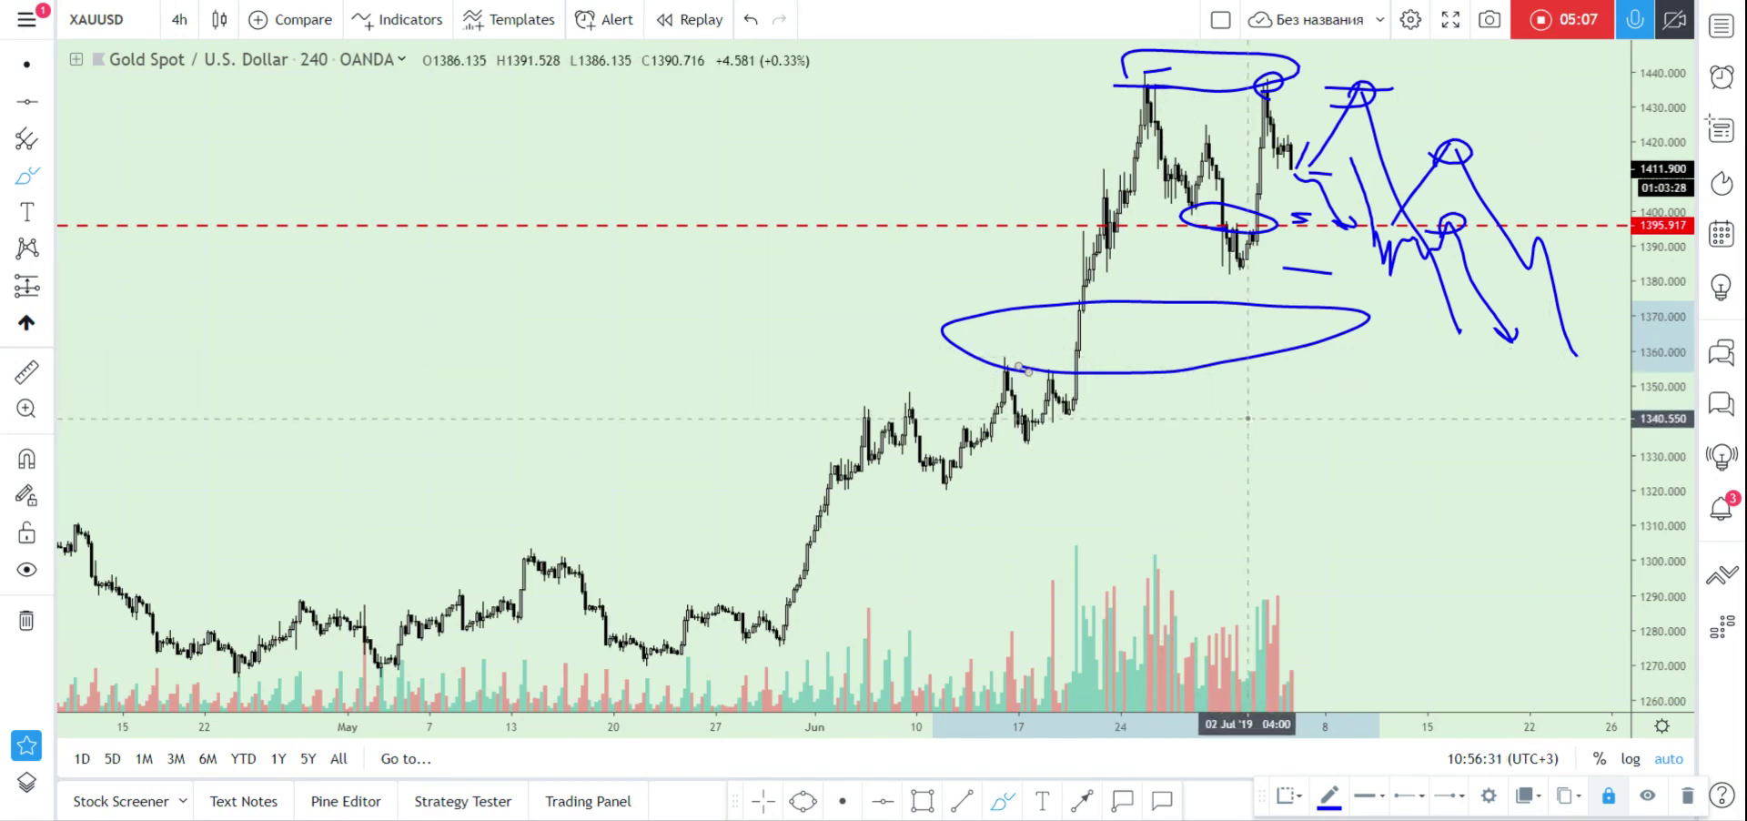
left_click(121, 19)
key("BackSpace")
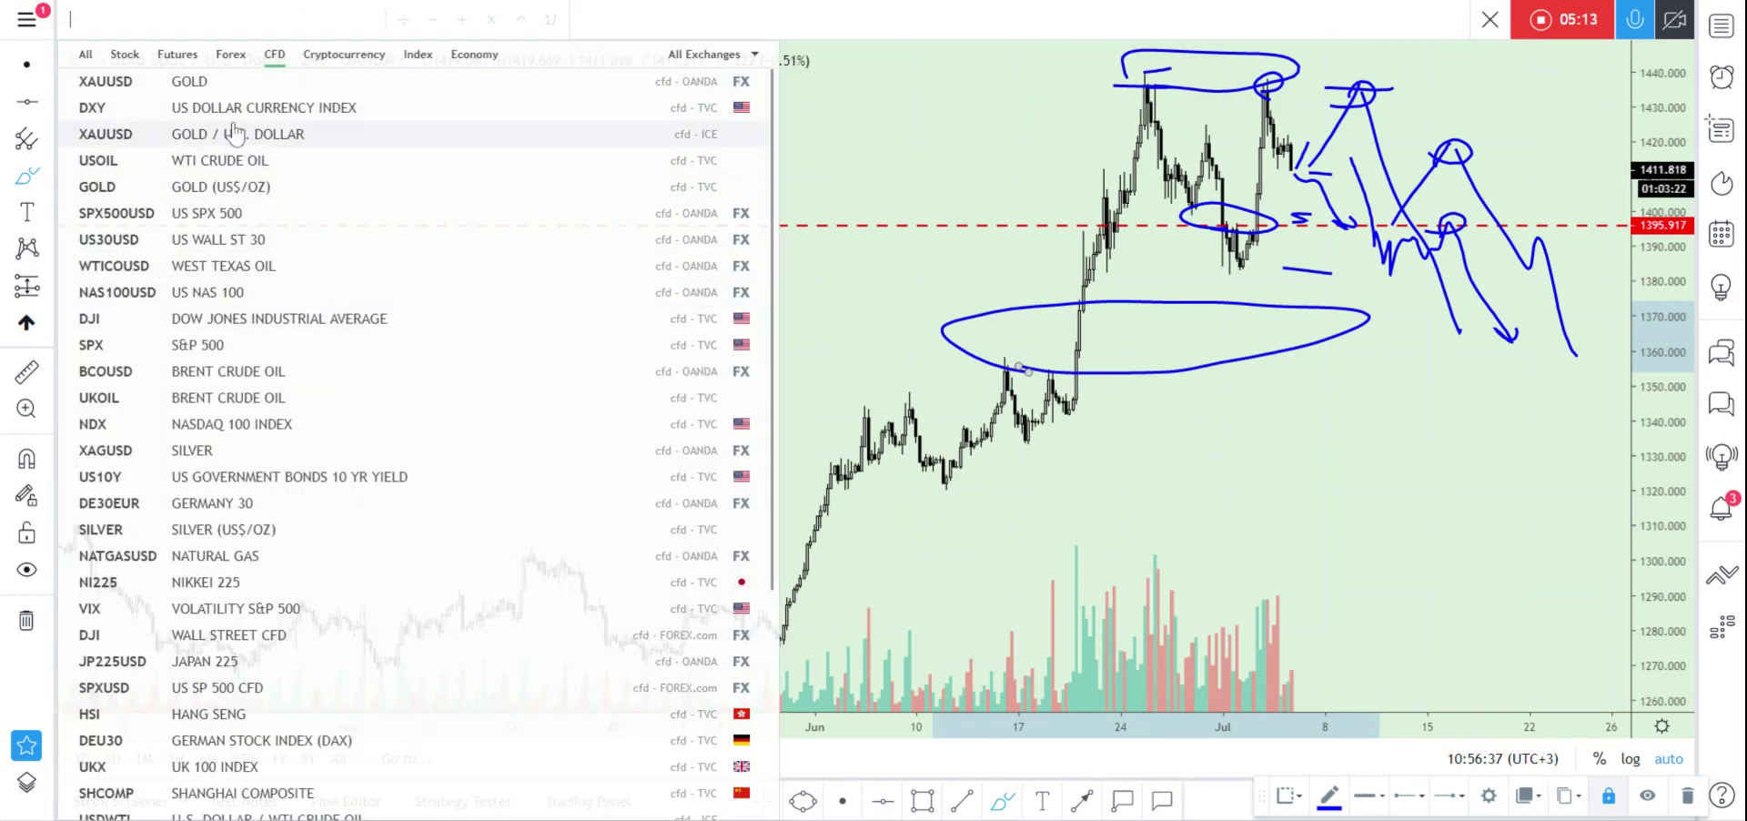
Open the USOIL chart and add a dashed red price level at 59.64.
left_click(195, 162)
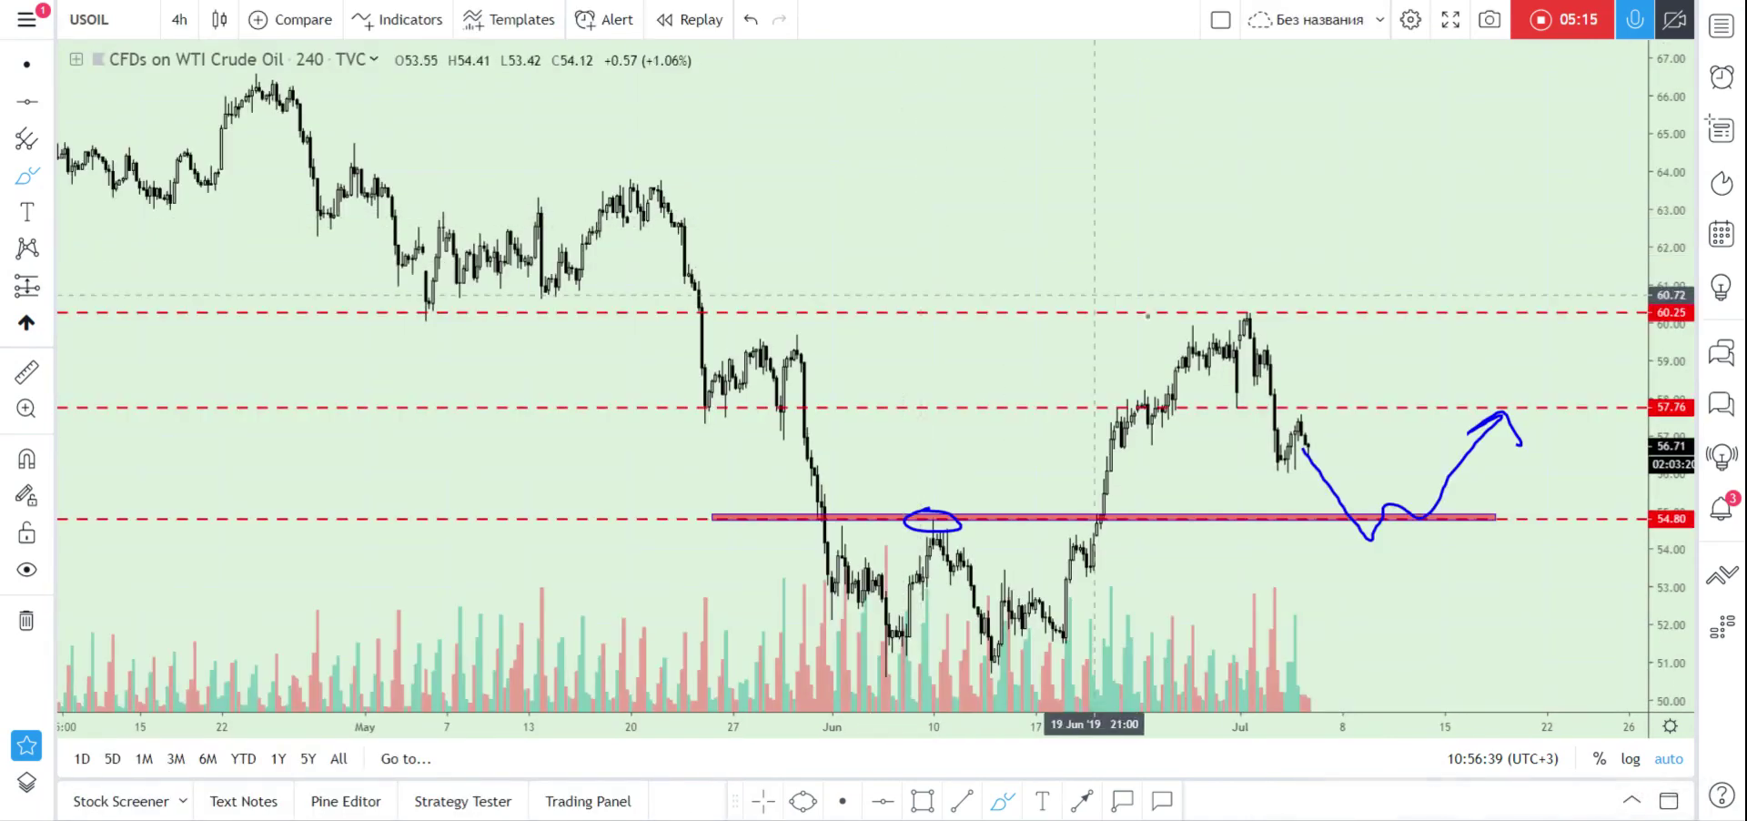
key("Escape")
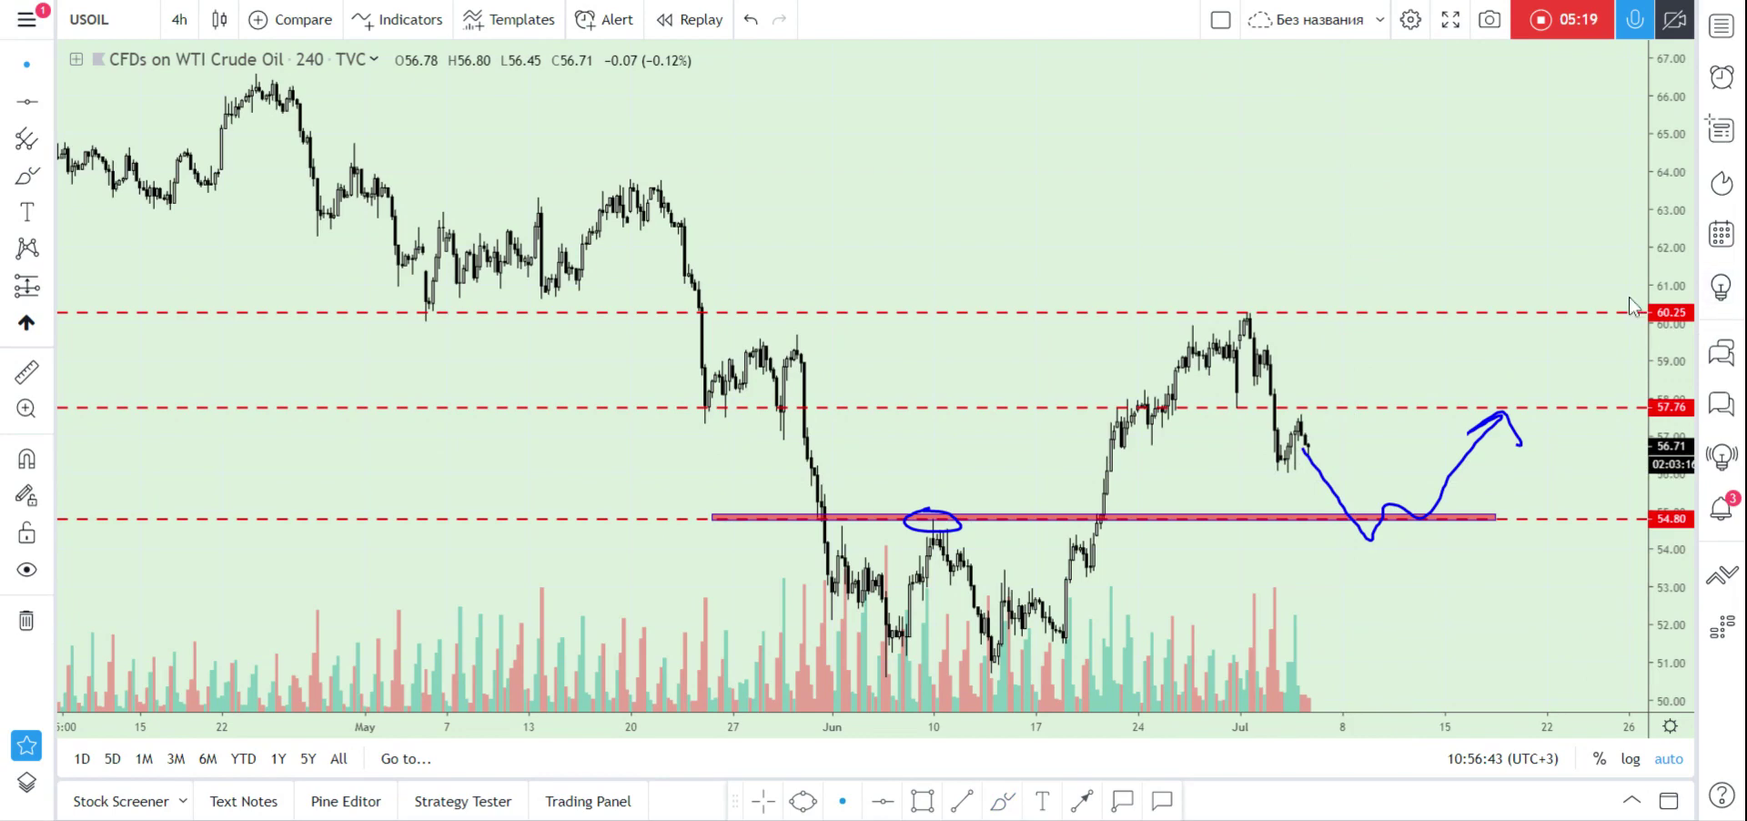
left_click(881, 802)
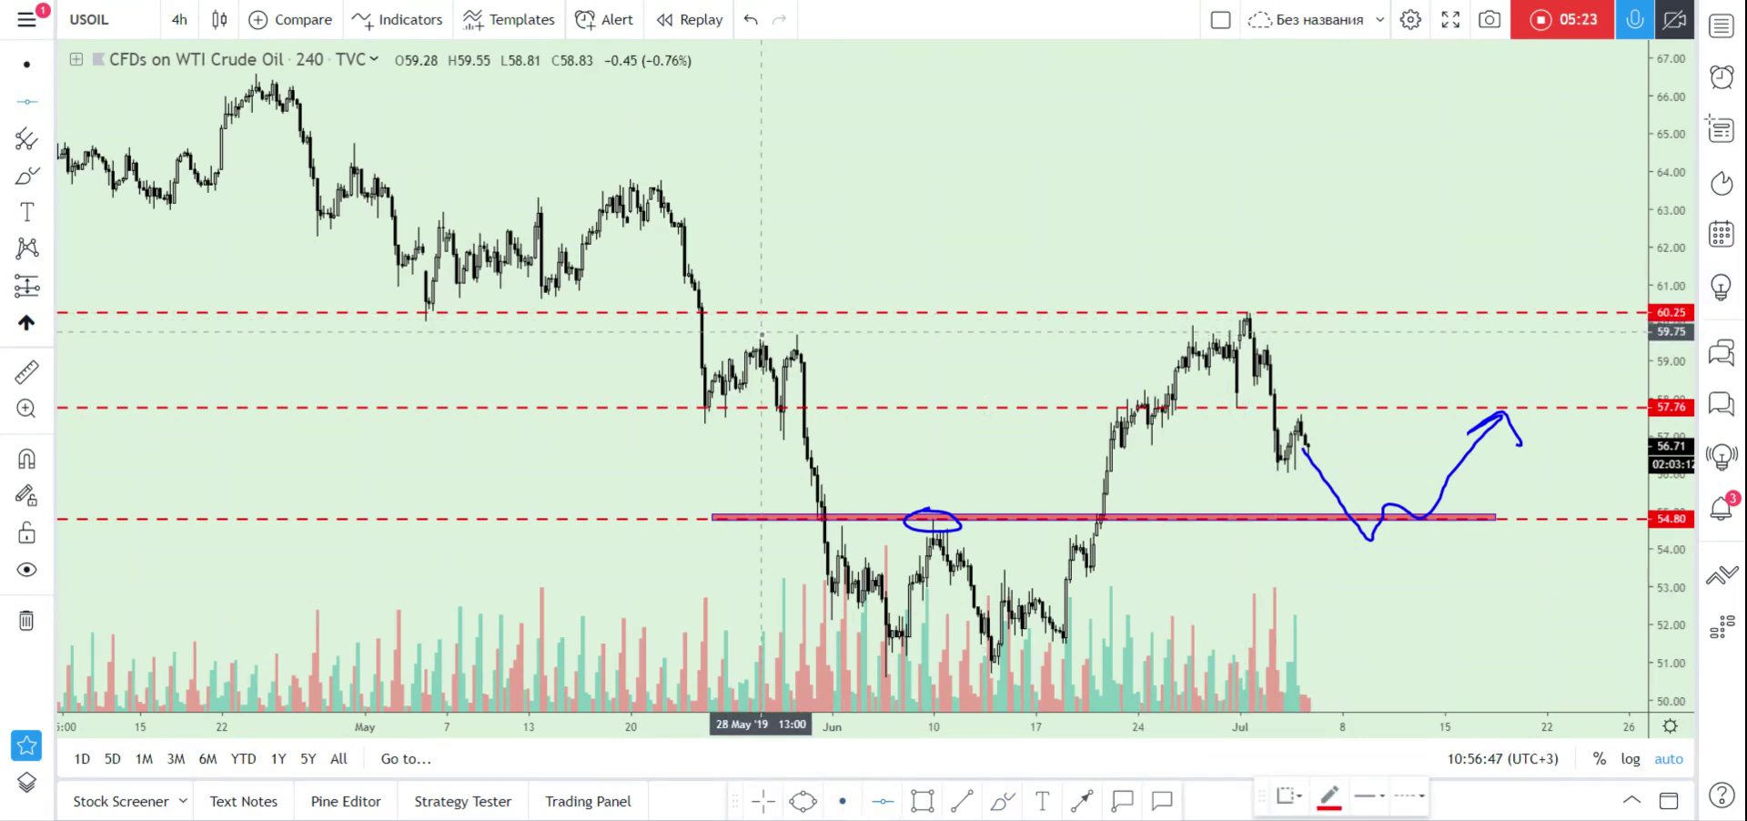
right_click(892, 314)
key("Escape")
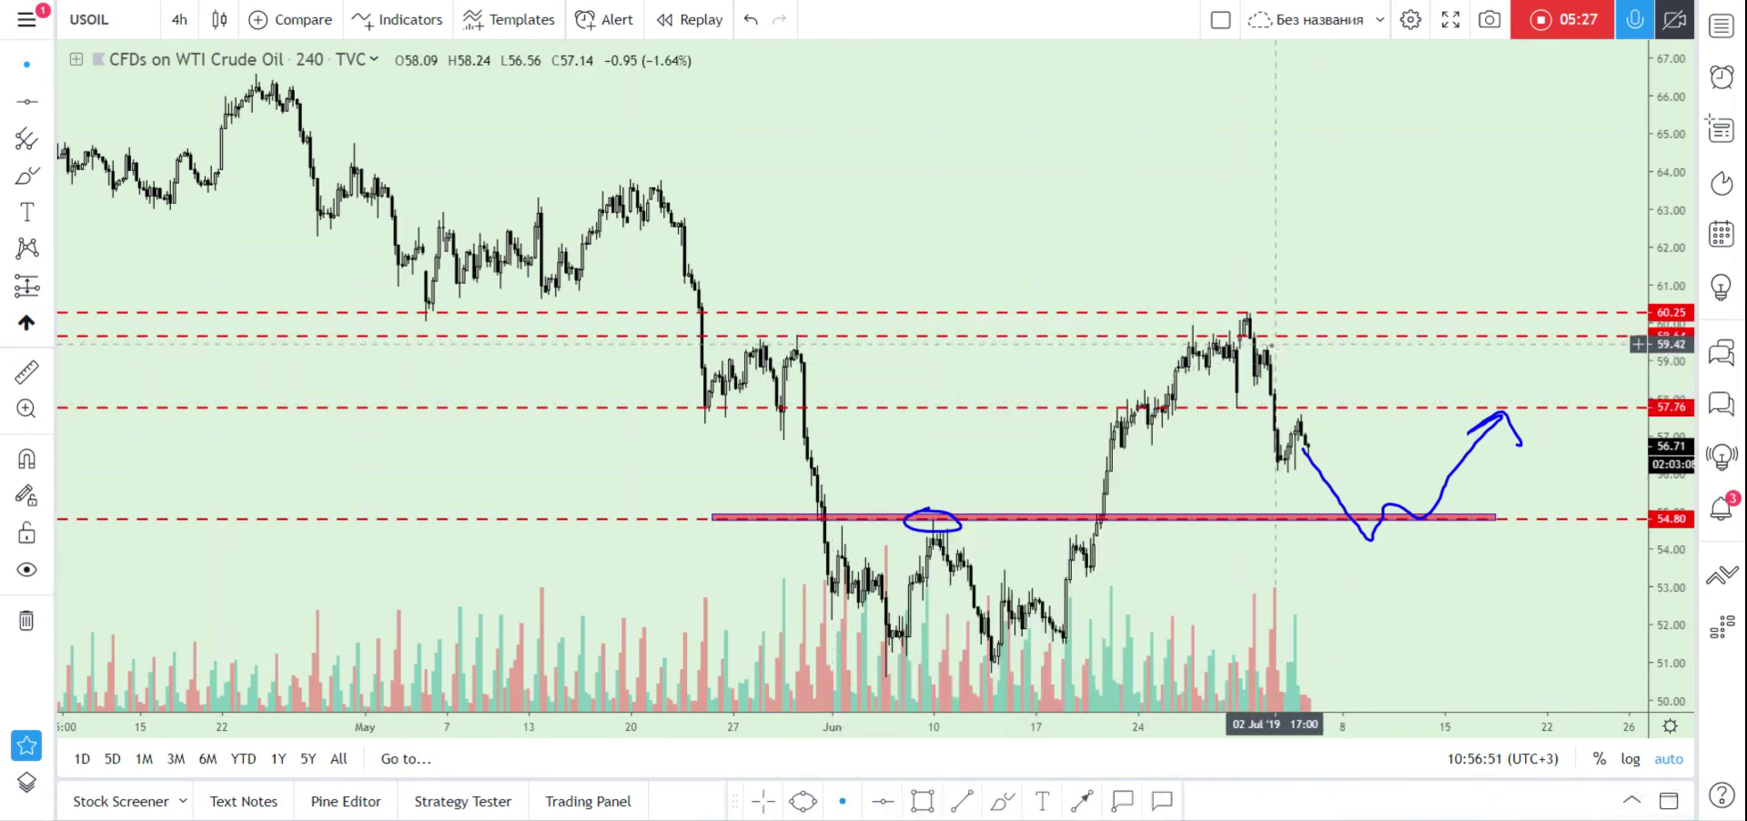
Open the My Ideas panel, scroll through the published ideas, and close it.
left_click(1002, 802)
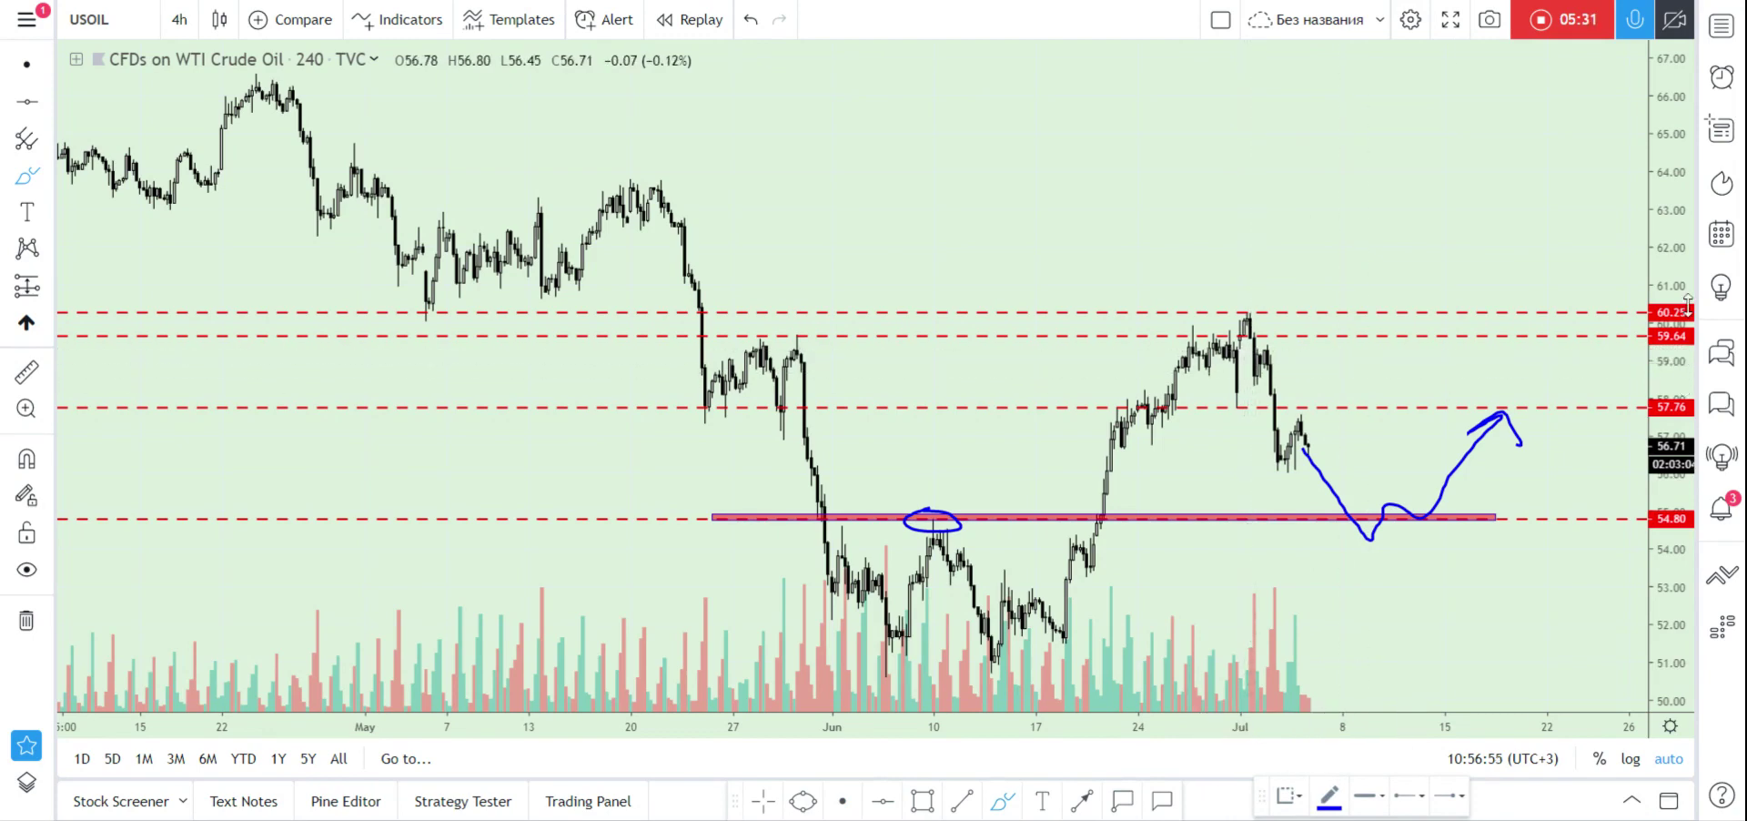
left_click(1721, 286)
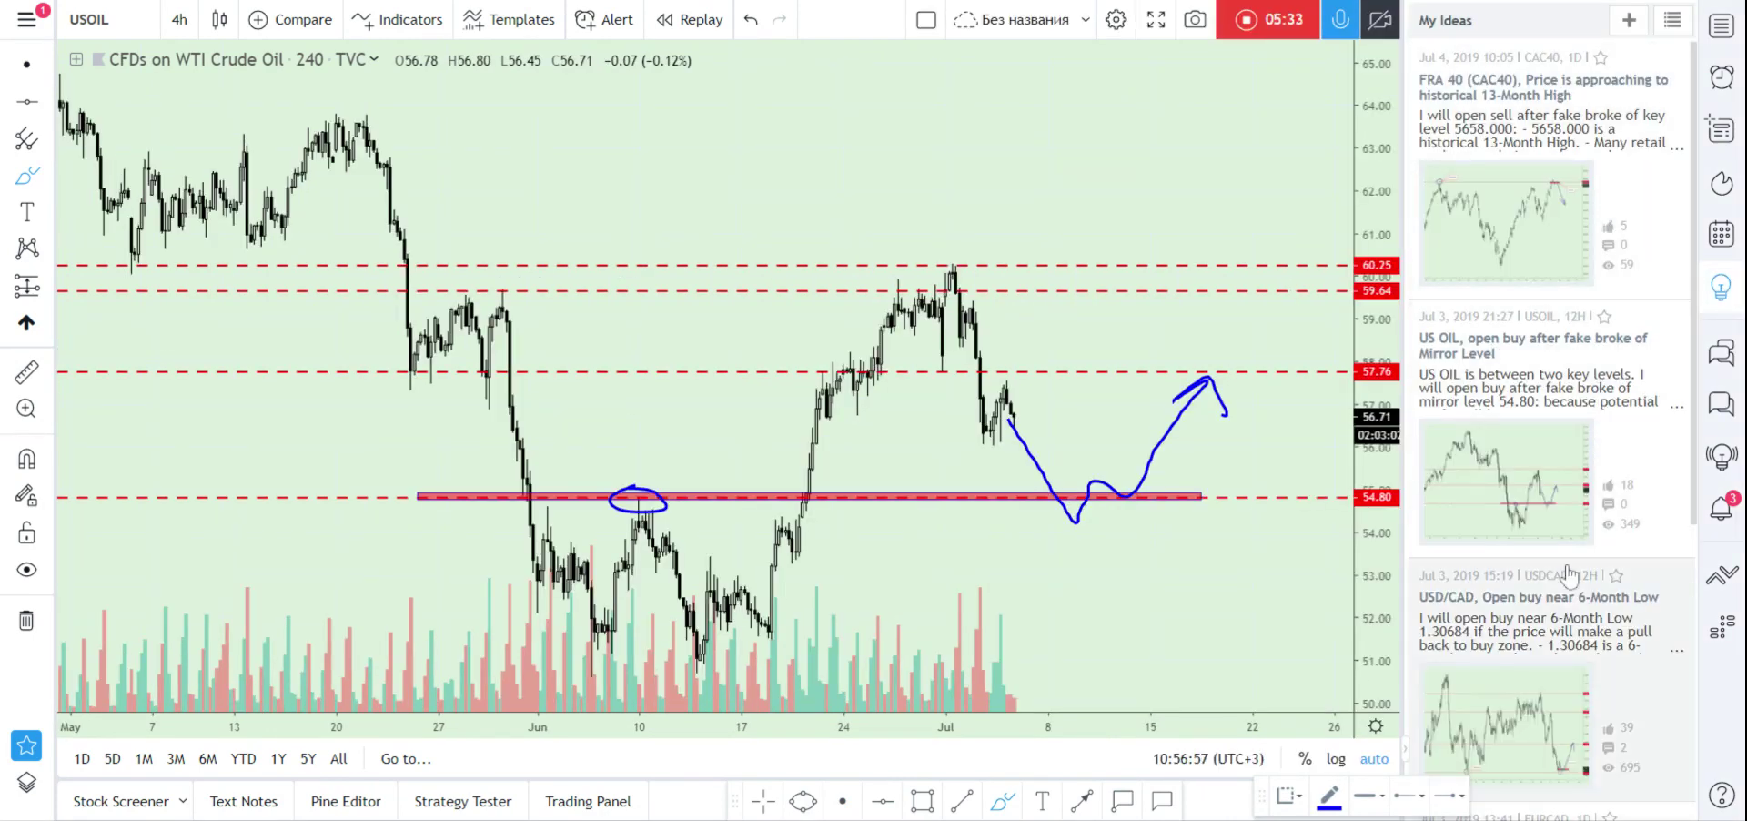
scroll(1550, 623, "down", 7)
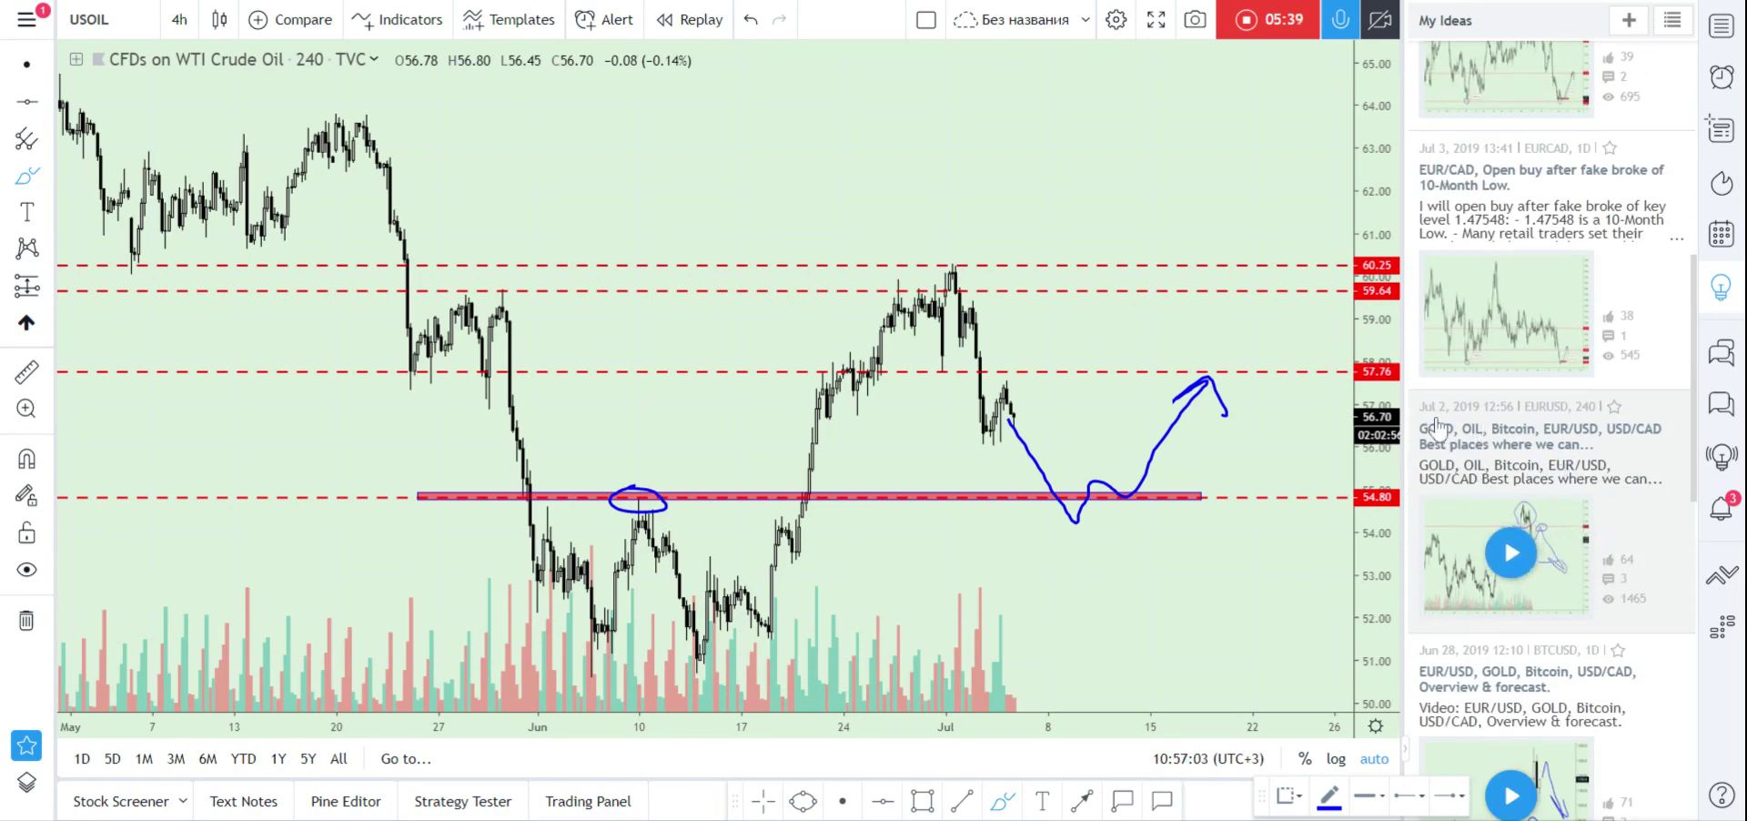
left_click(1721, 286)
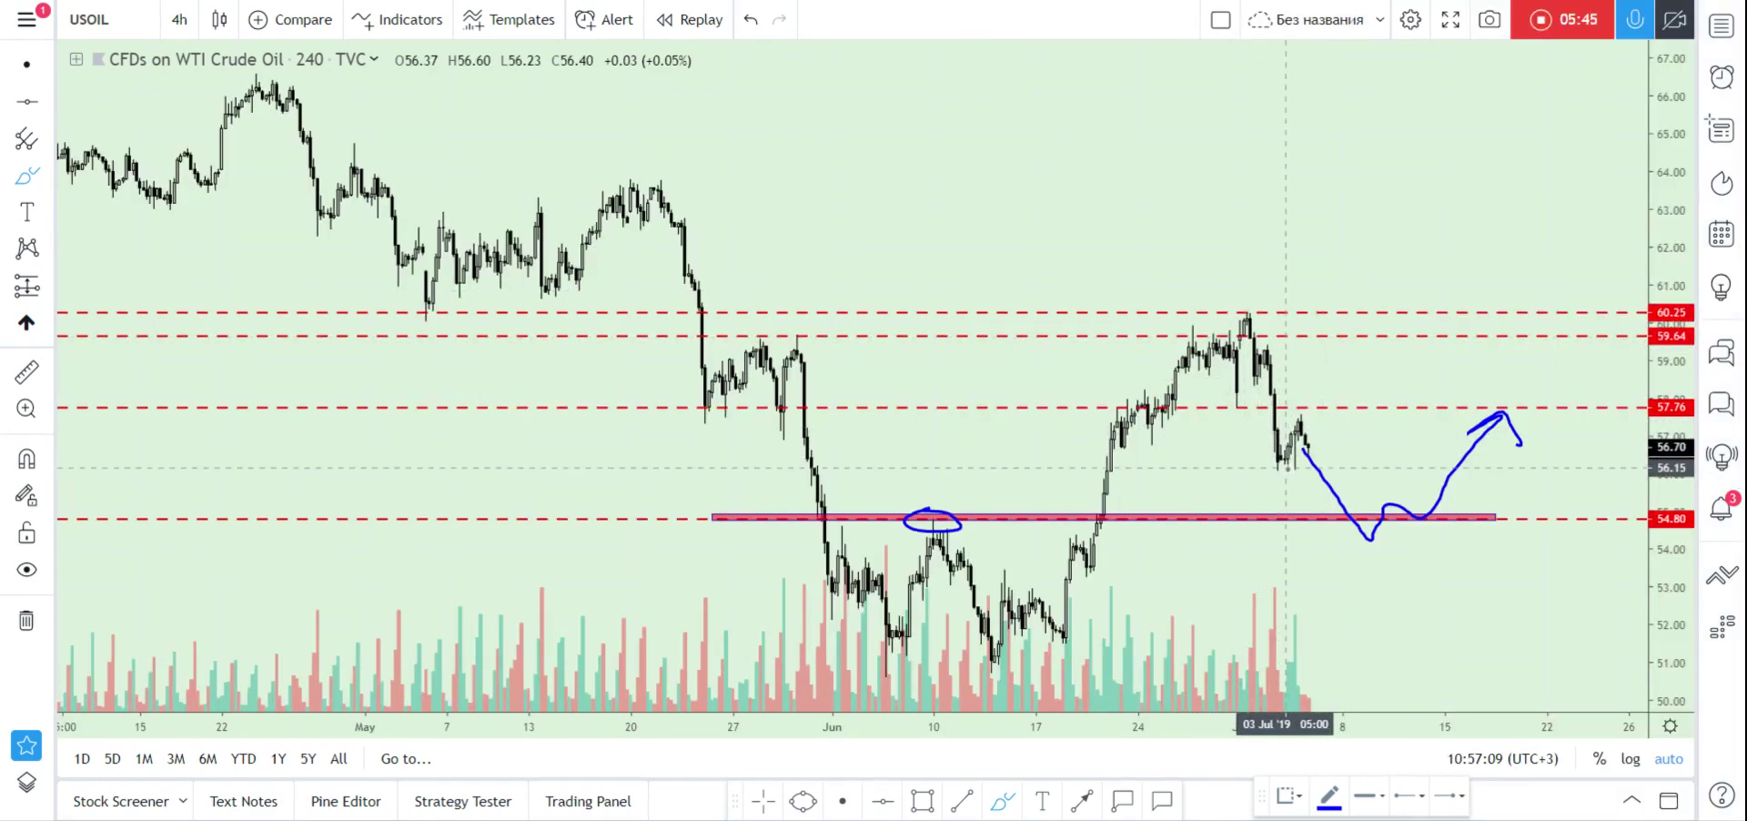
Circle the late-May peak near 59.64 and cross out the early-July price move.
left_click_drag(750, 343, 756, 342)
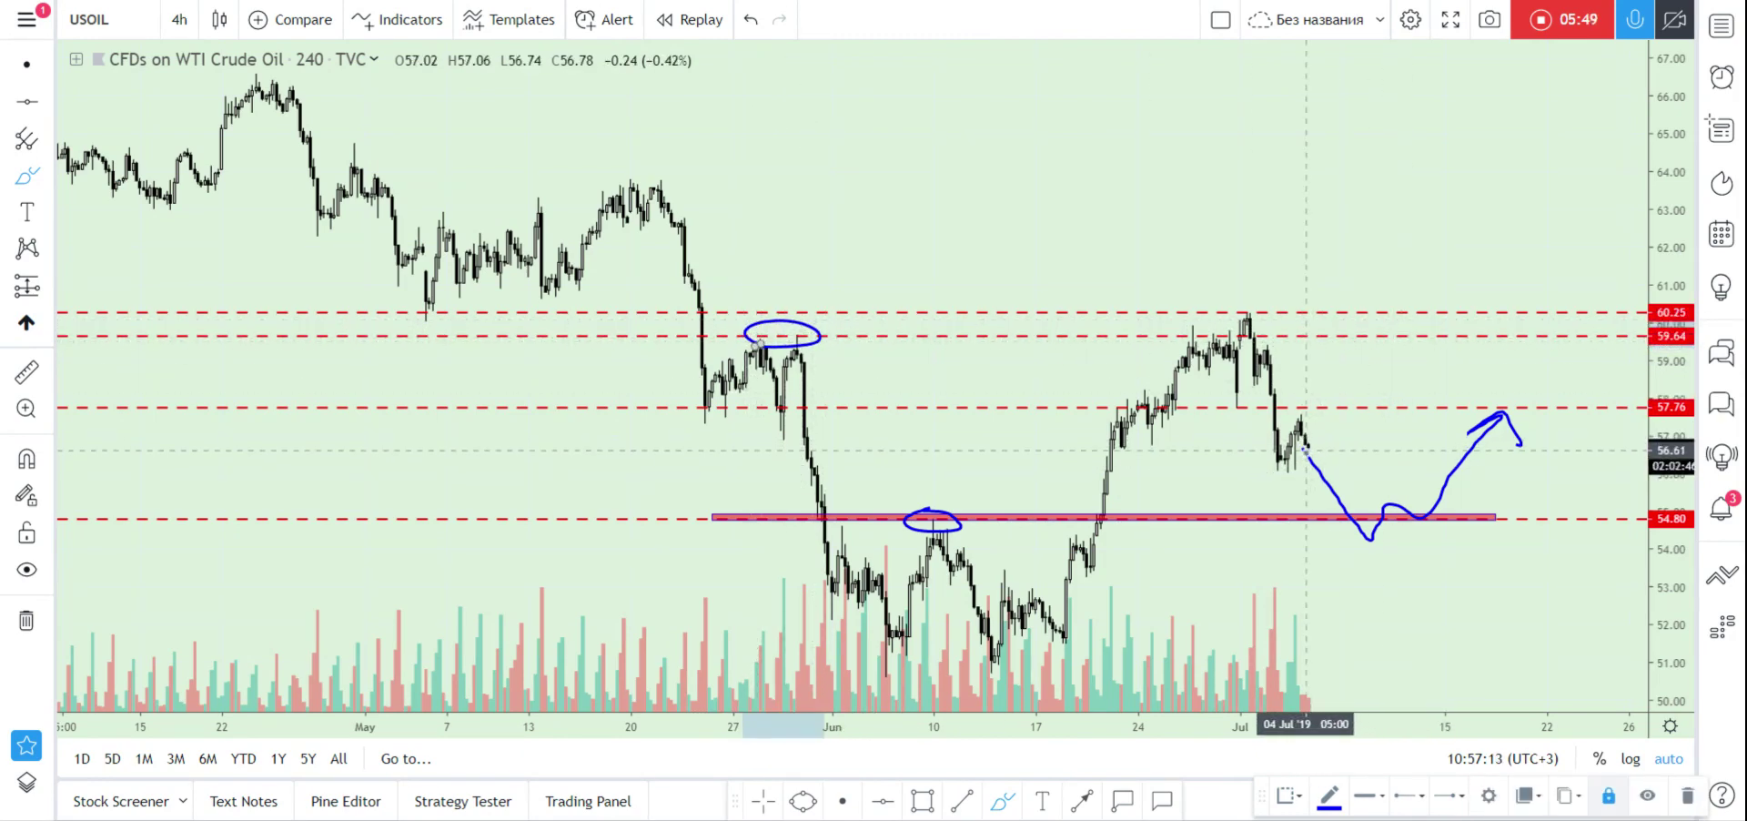
left_click_drag(1303, 451, 1342, 455)
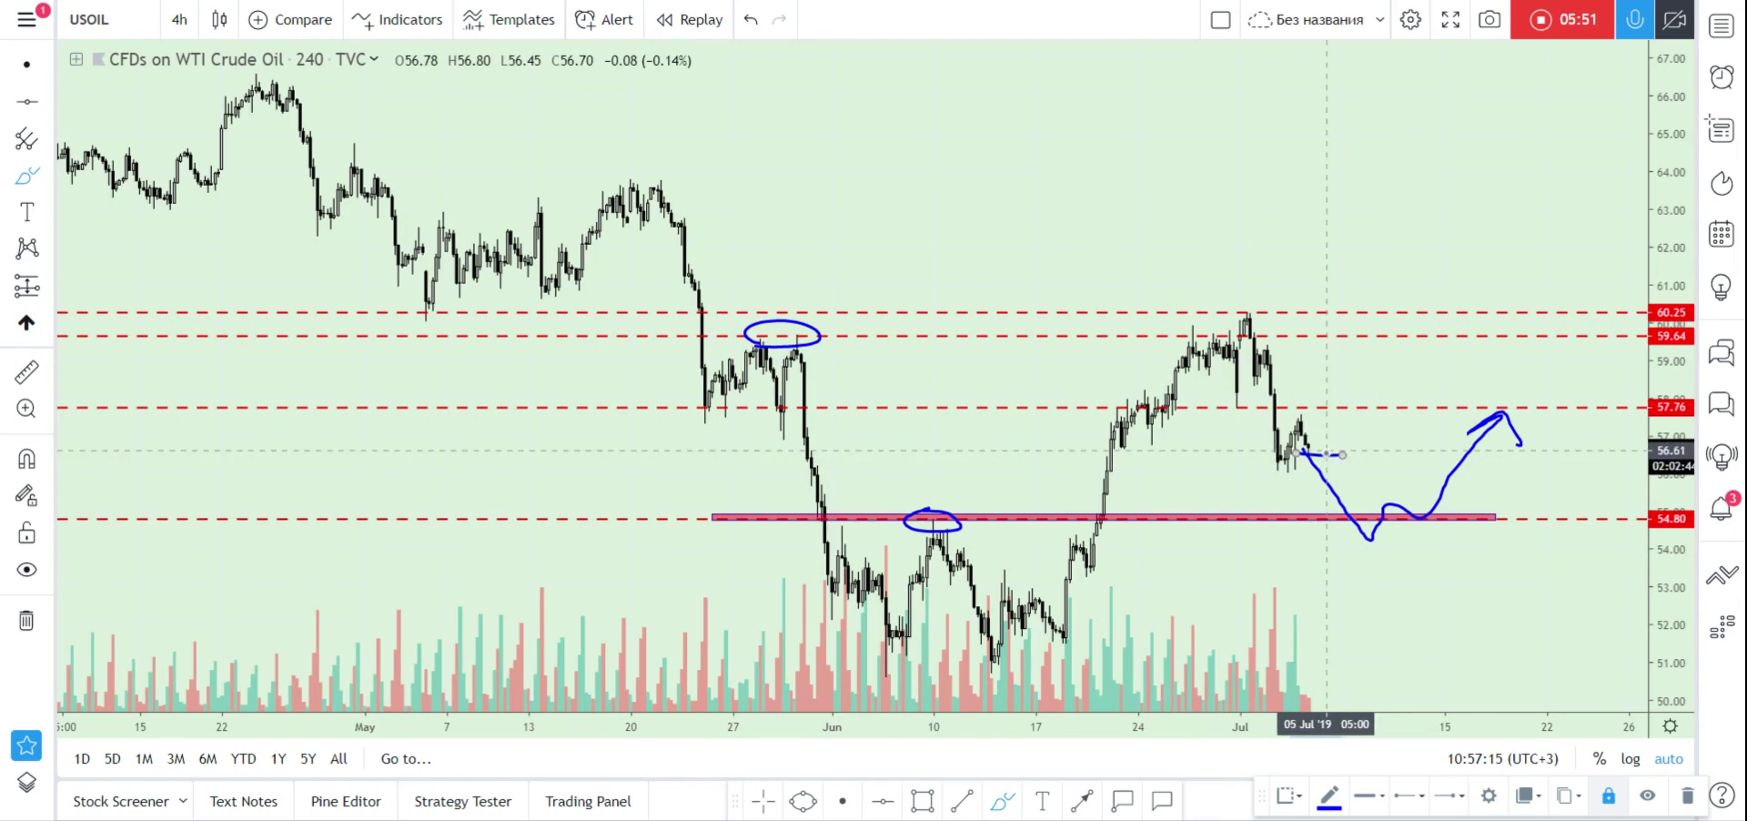
mouse_move(1252, 400)
left_mouse_down()
mouse_move(1321, 451)
mouse_move(1332, 429)
left_mouse_up()
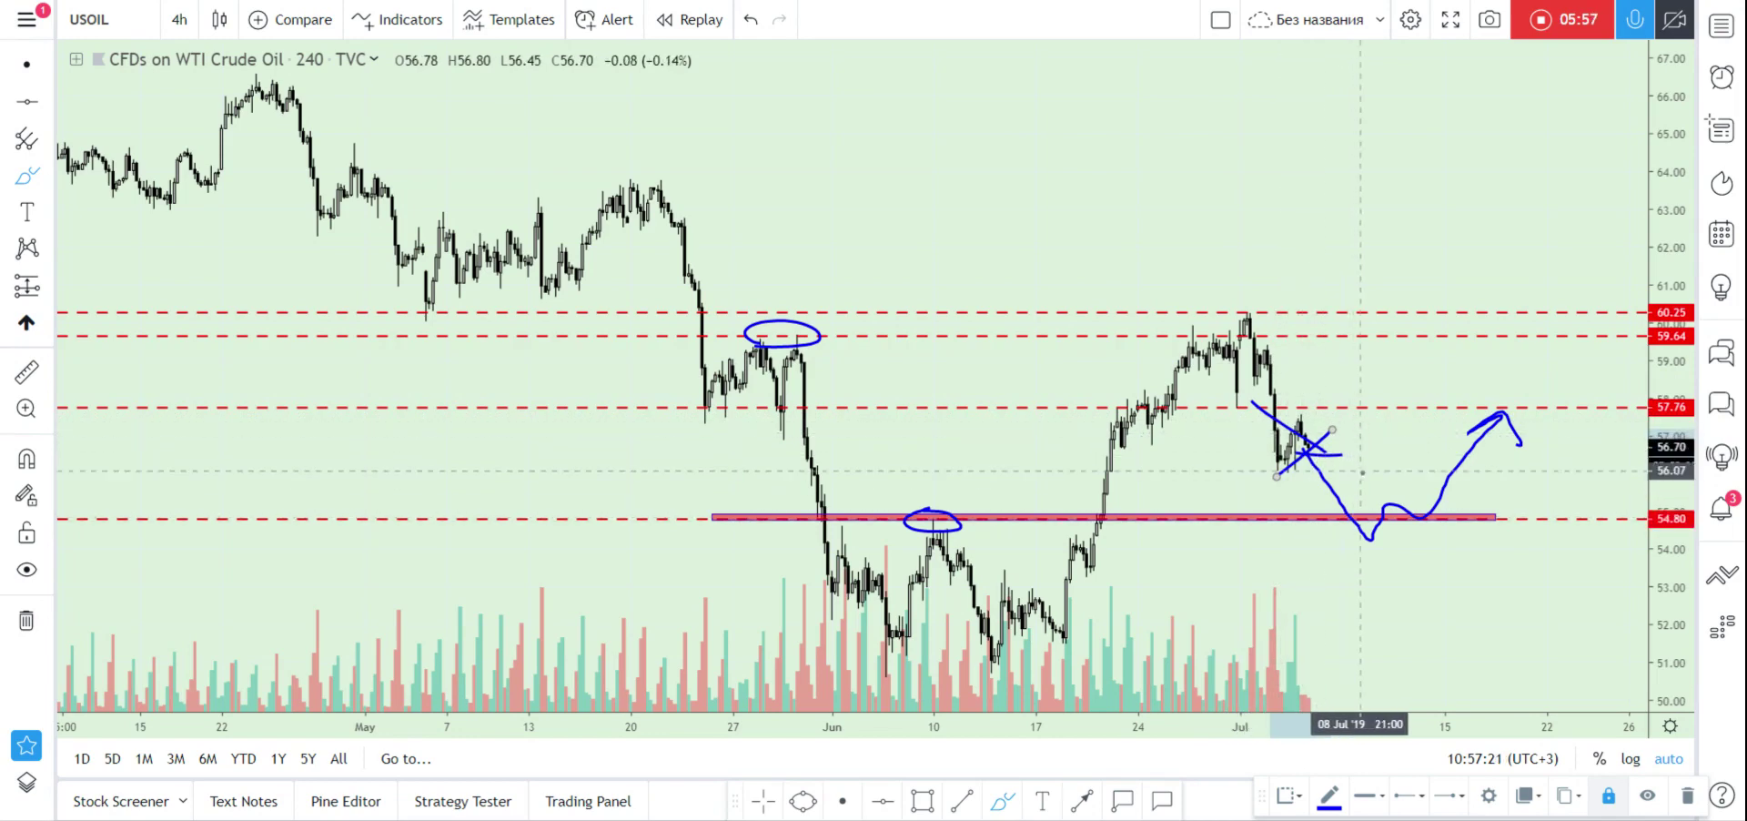
Circle the mid-July dip at 54.80, sketch a drop toward it, and list Forex symbols.
left_click_drag(1406, 530, 1398, 529)
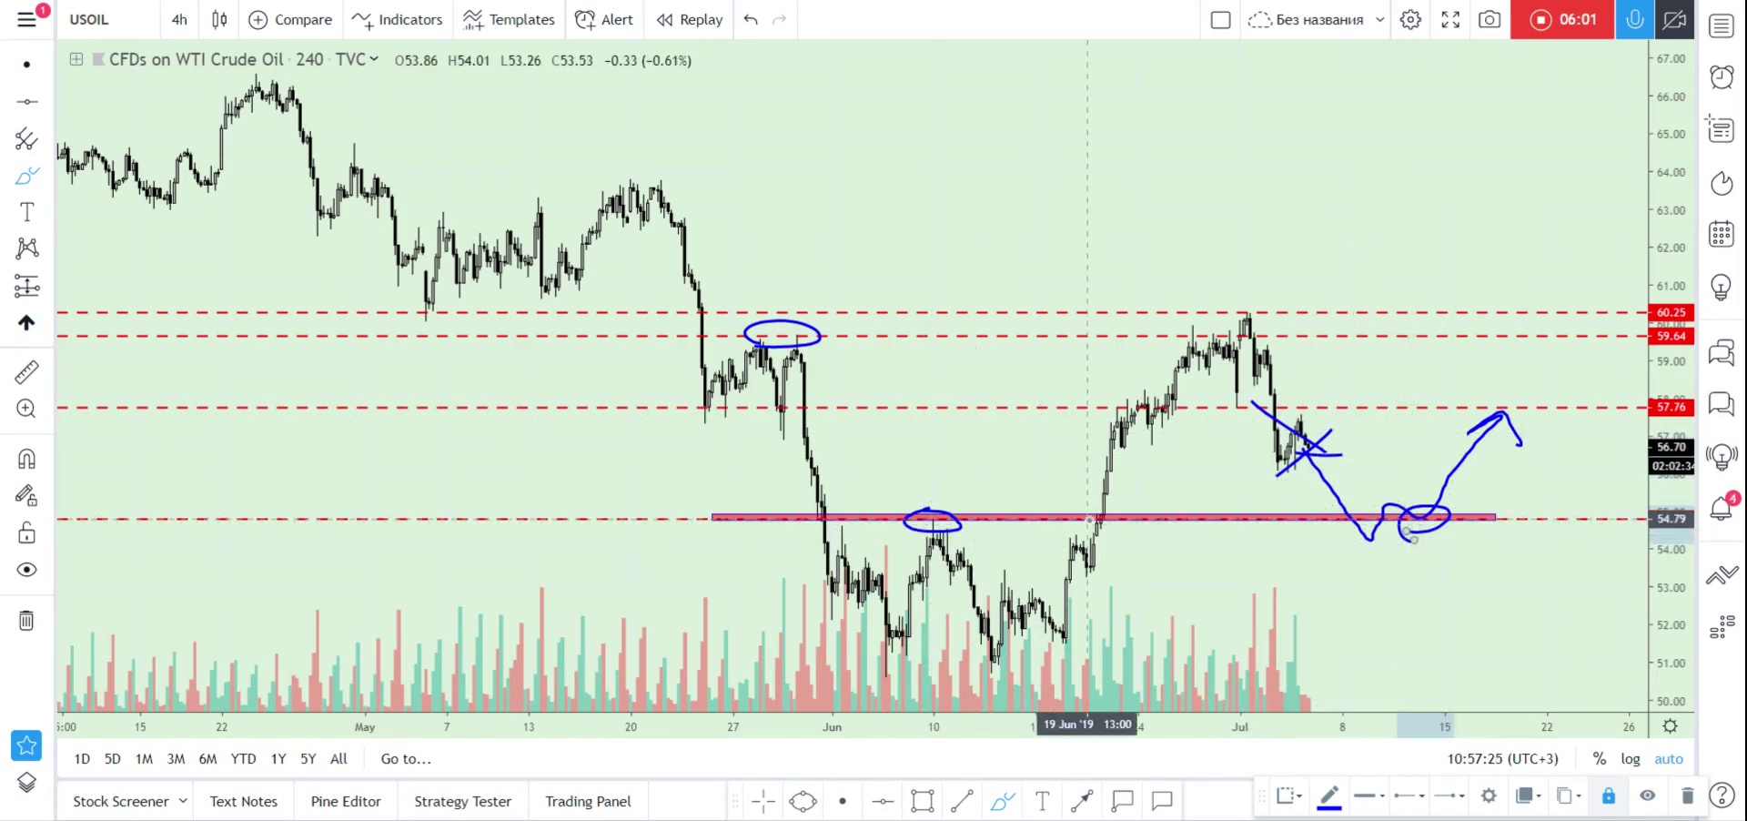
mouse_move(1188, 447)
left_mouse_down()
mouse_move(1261, 526)
mouse_move(1320, 411)
left_mouse_up()
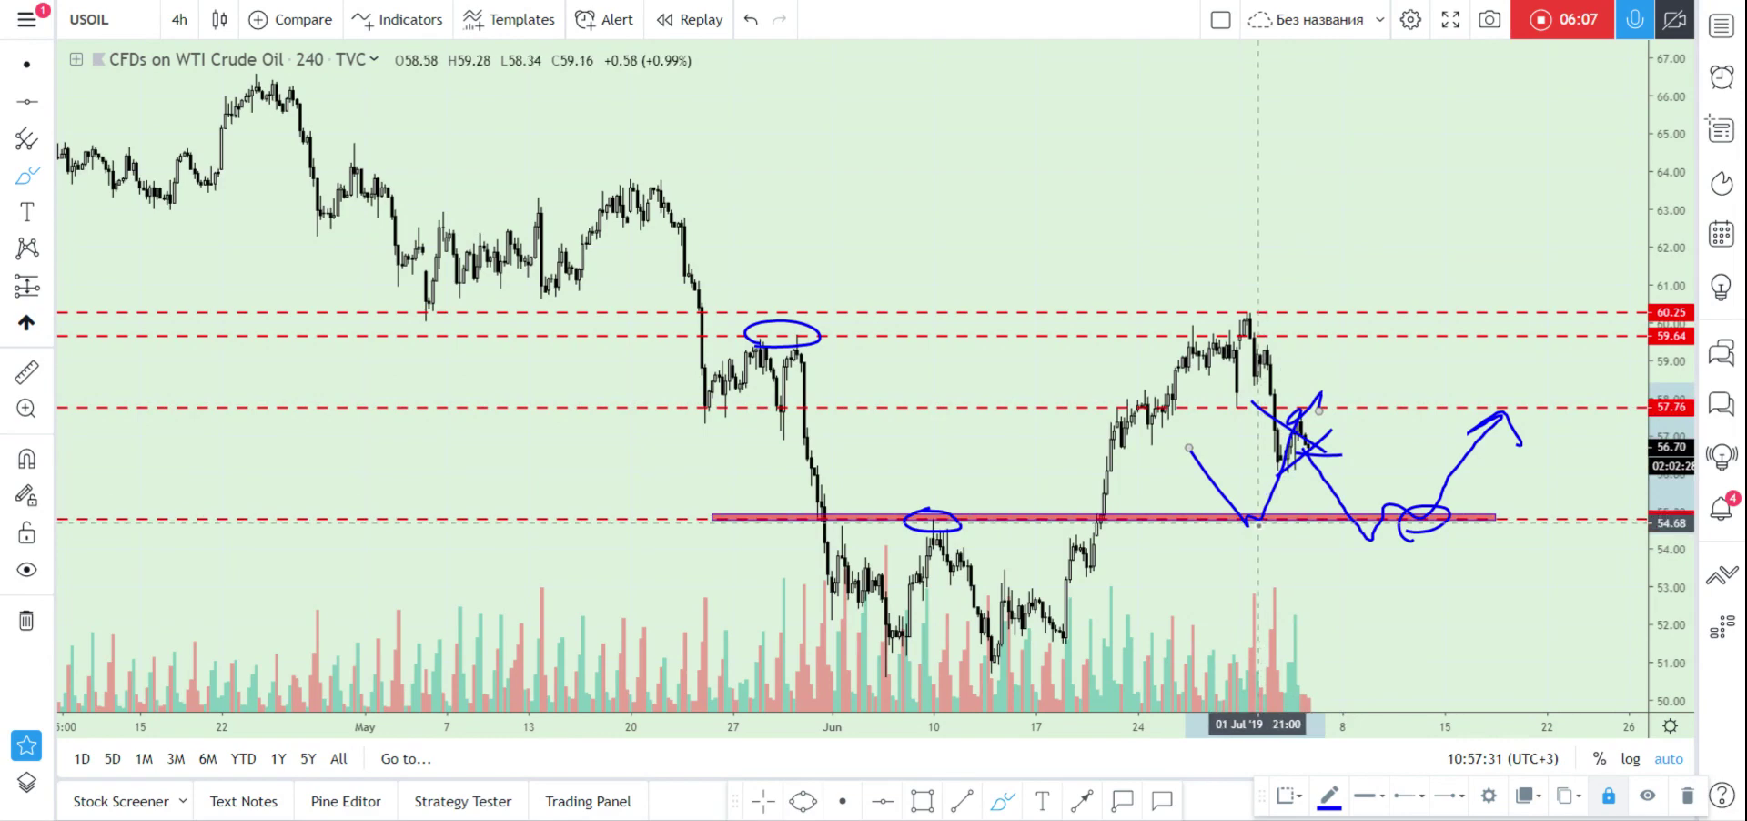
left_click(1245, 536)
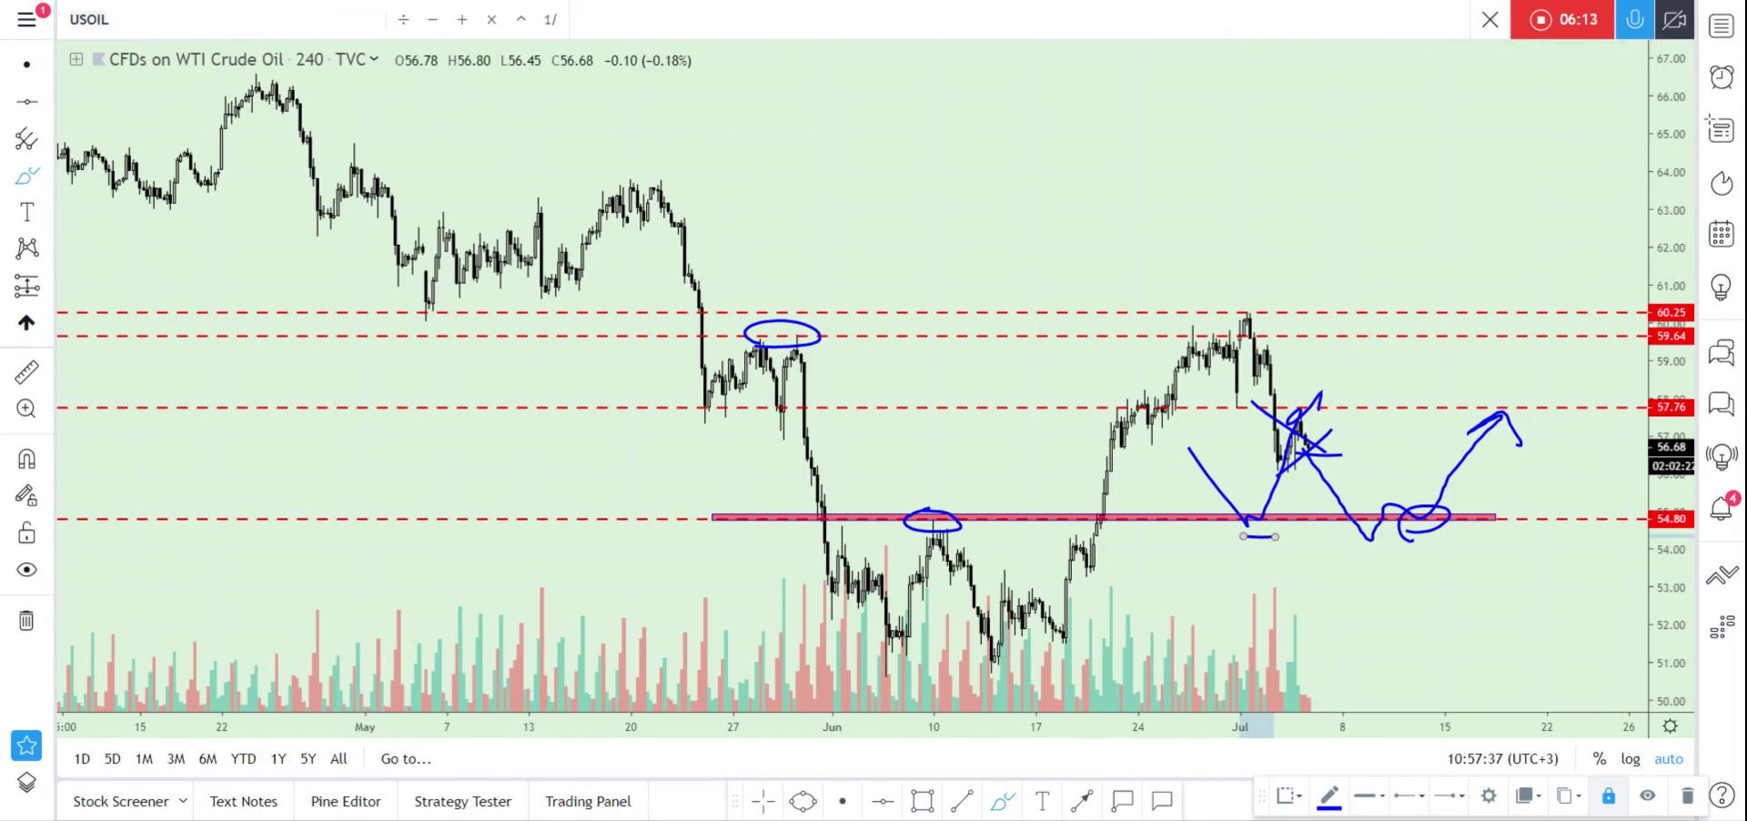
left_click(100, 20)
left_click(218, 58)
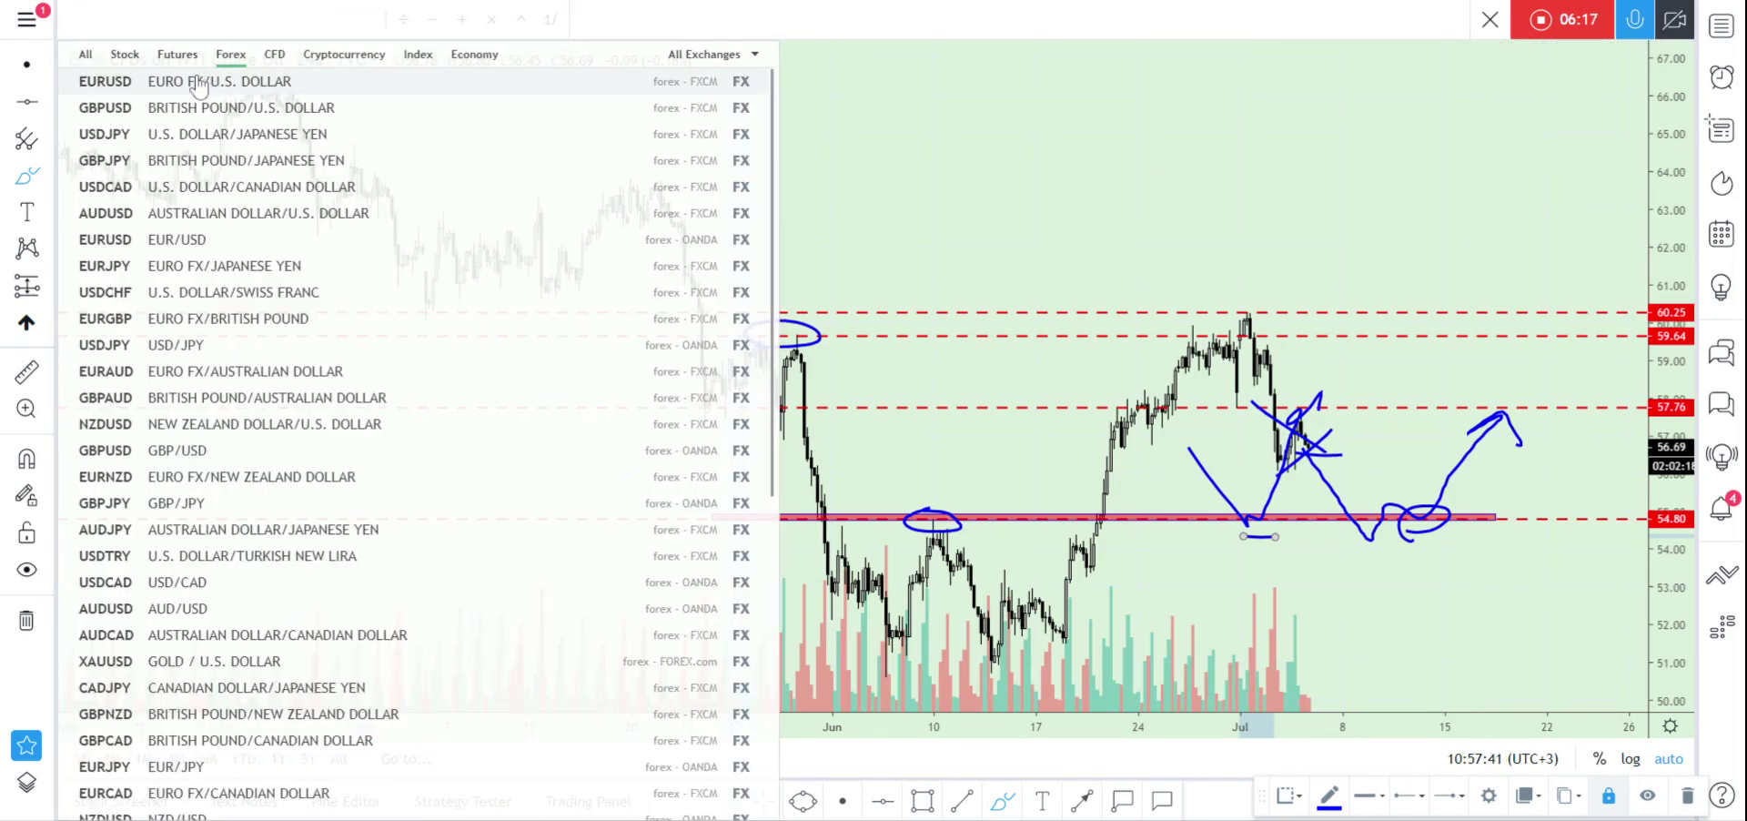
Open the EUR/USD chart and undo the projected drop stroke, keeping the flat line near 1.12400.
left_click(196, 82)
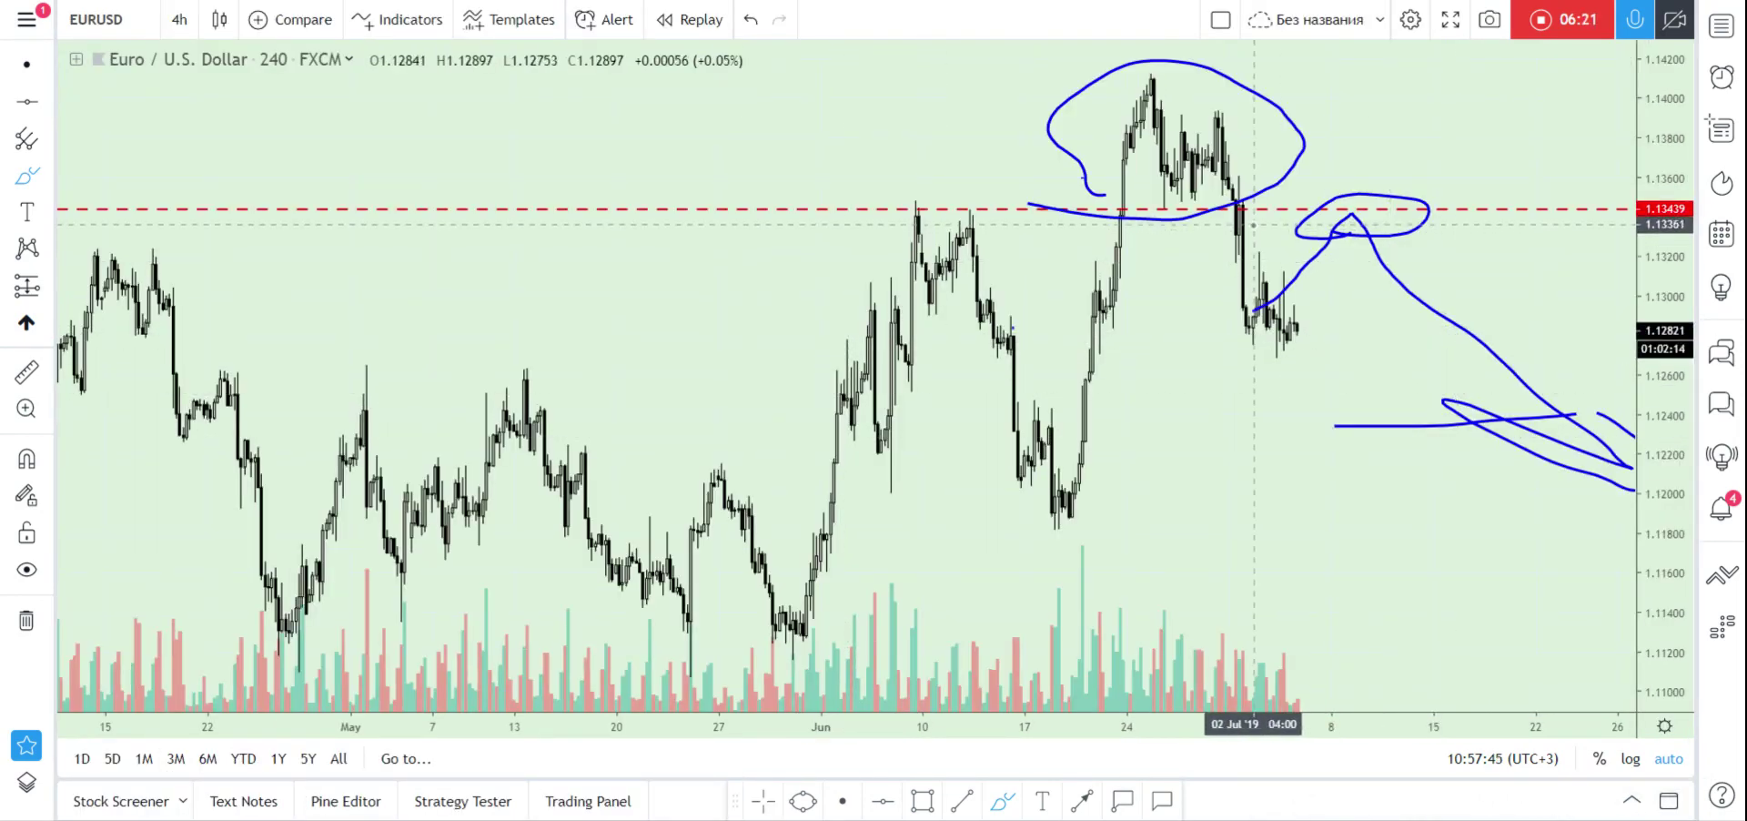
key("Escape")
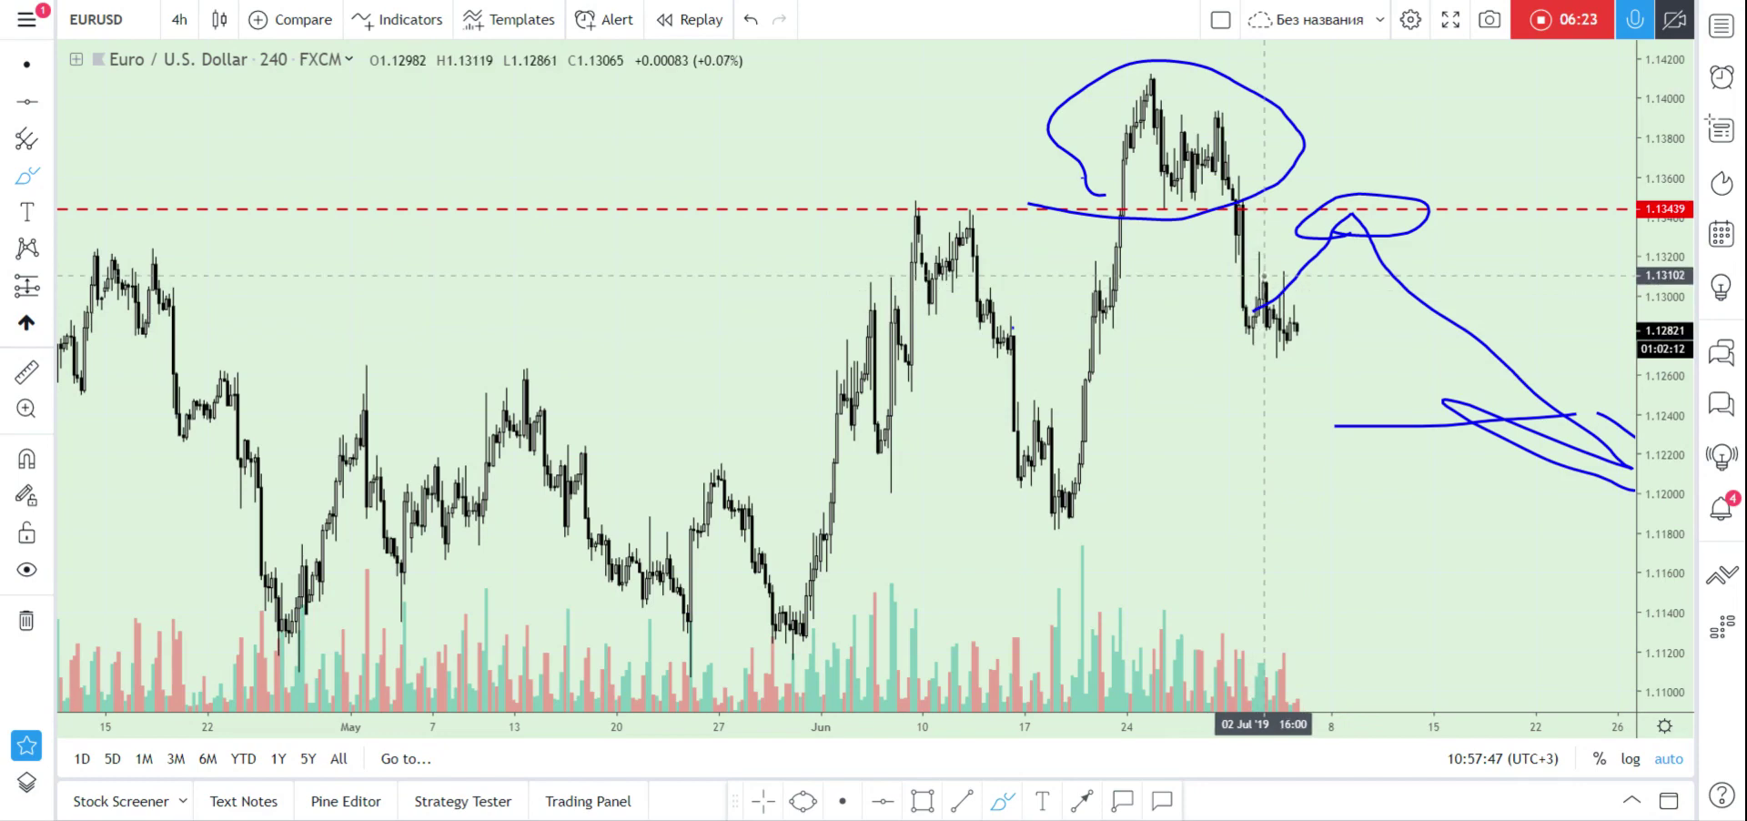
left_click_drag(1353, 330, 1204, 346)
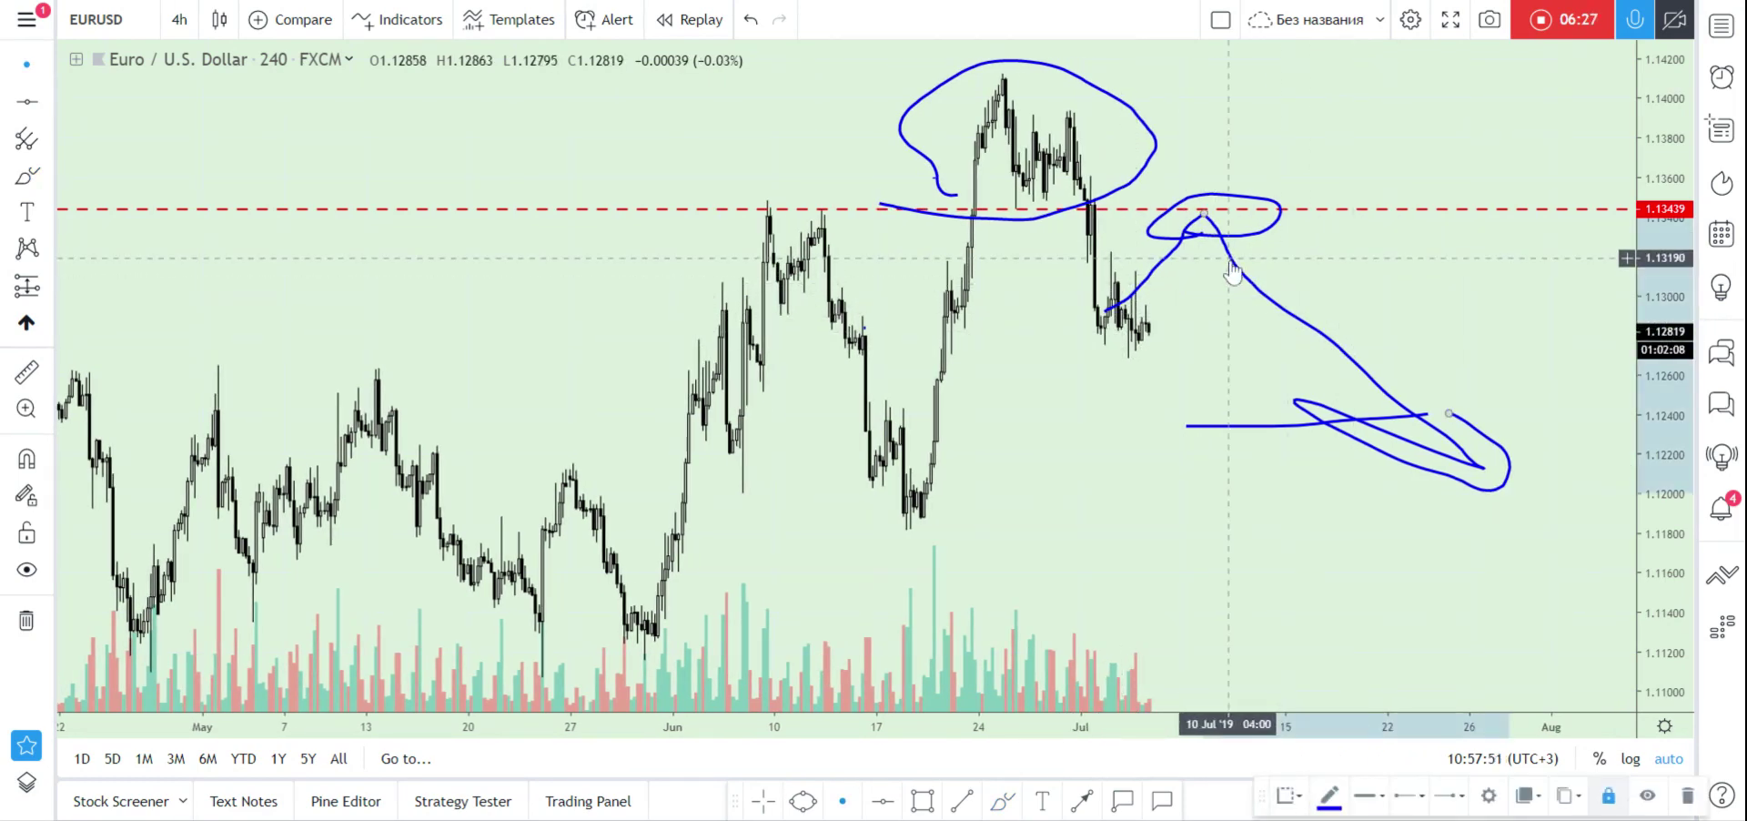
key("ctrl+z")
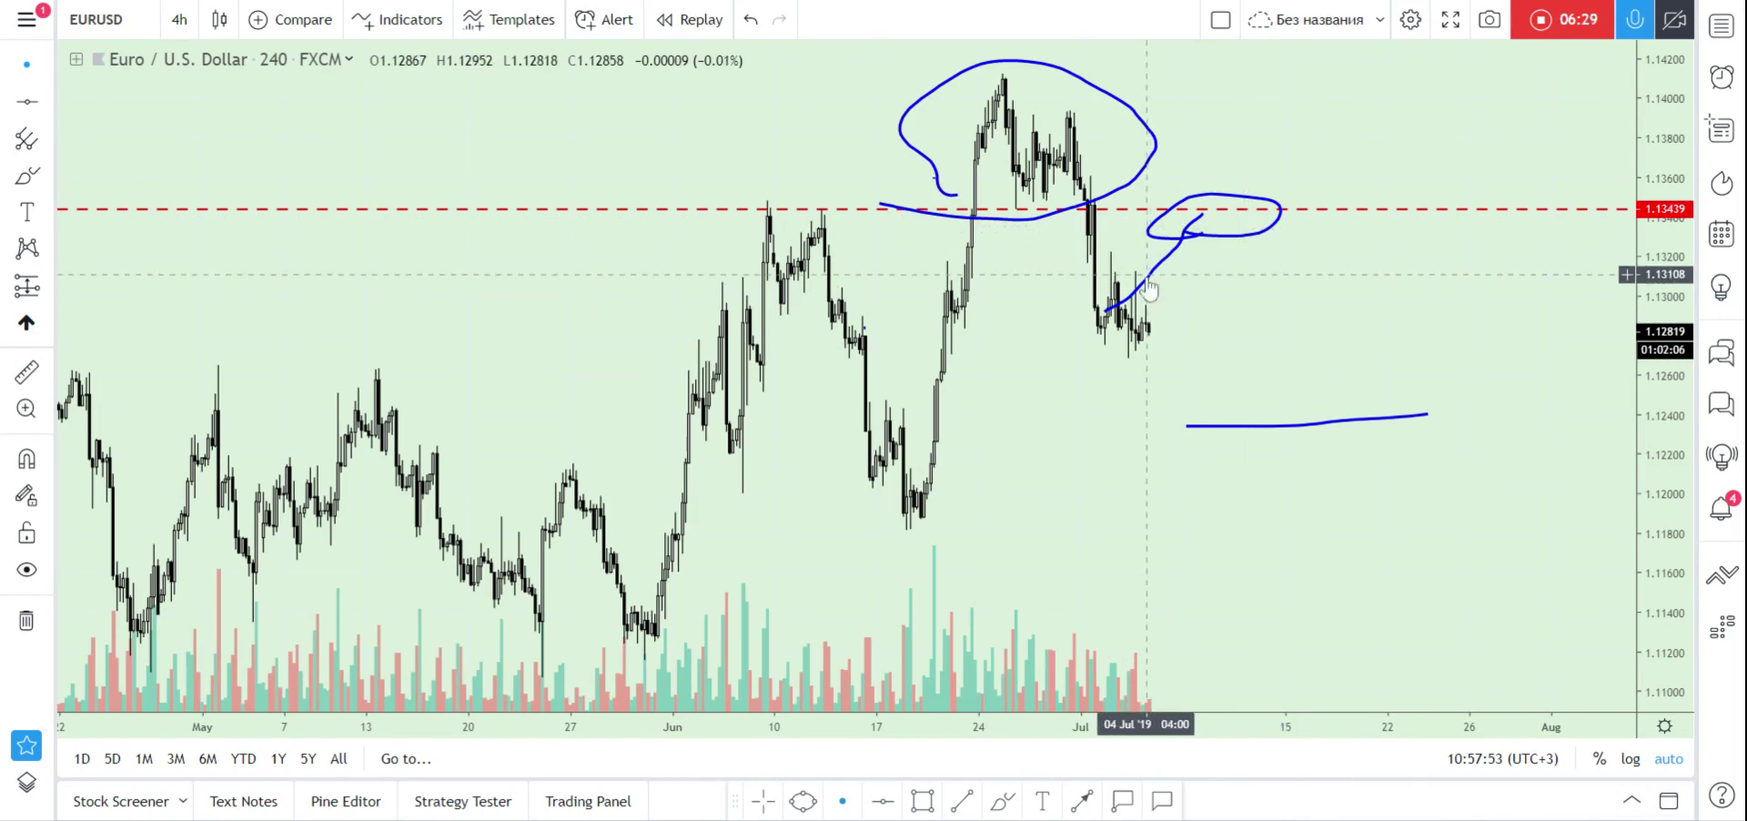
scroll(1128, 282, "down", 2)
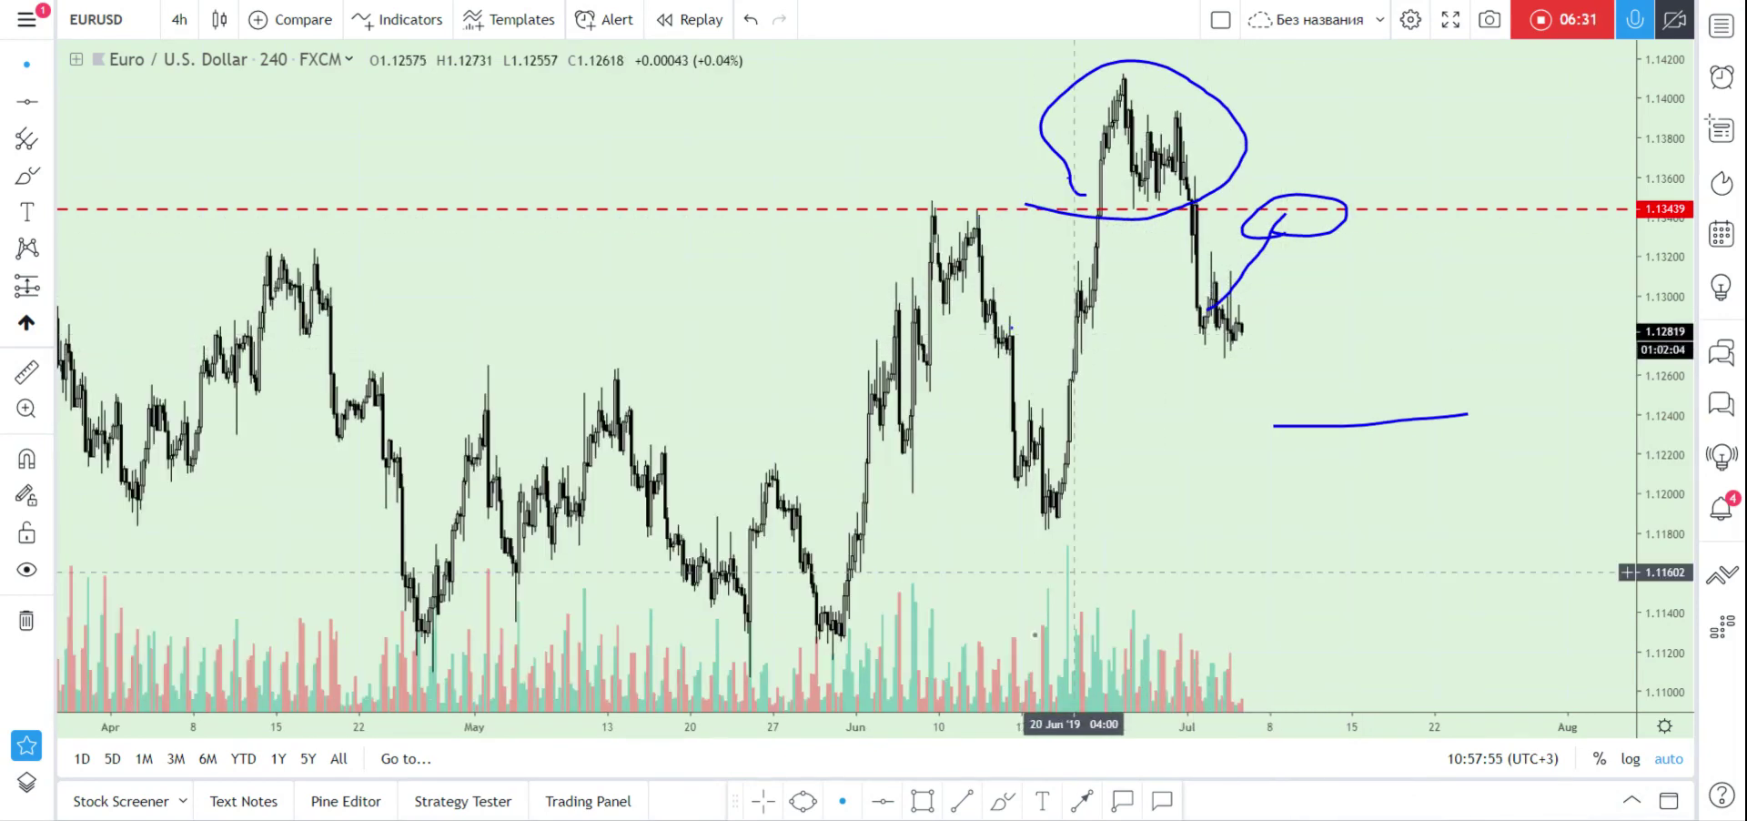
Switch the EUR/USD chart to 1-day candles.
left_click(177, 20)
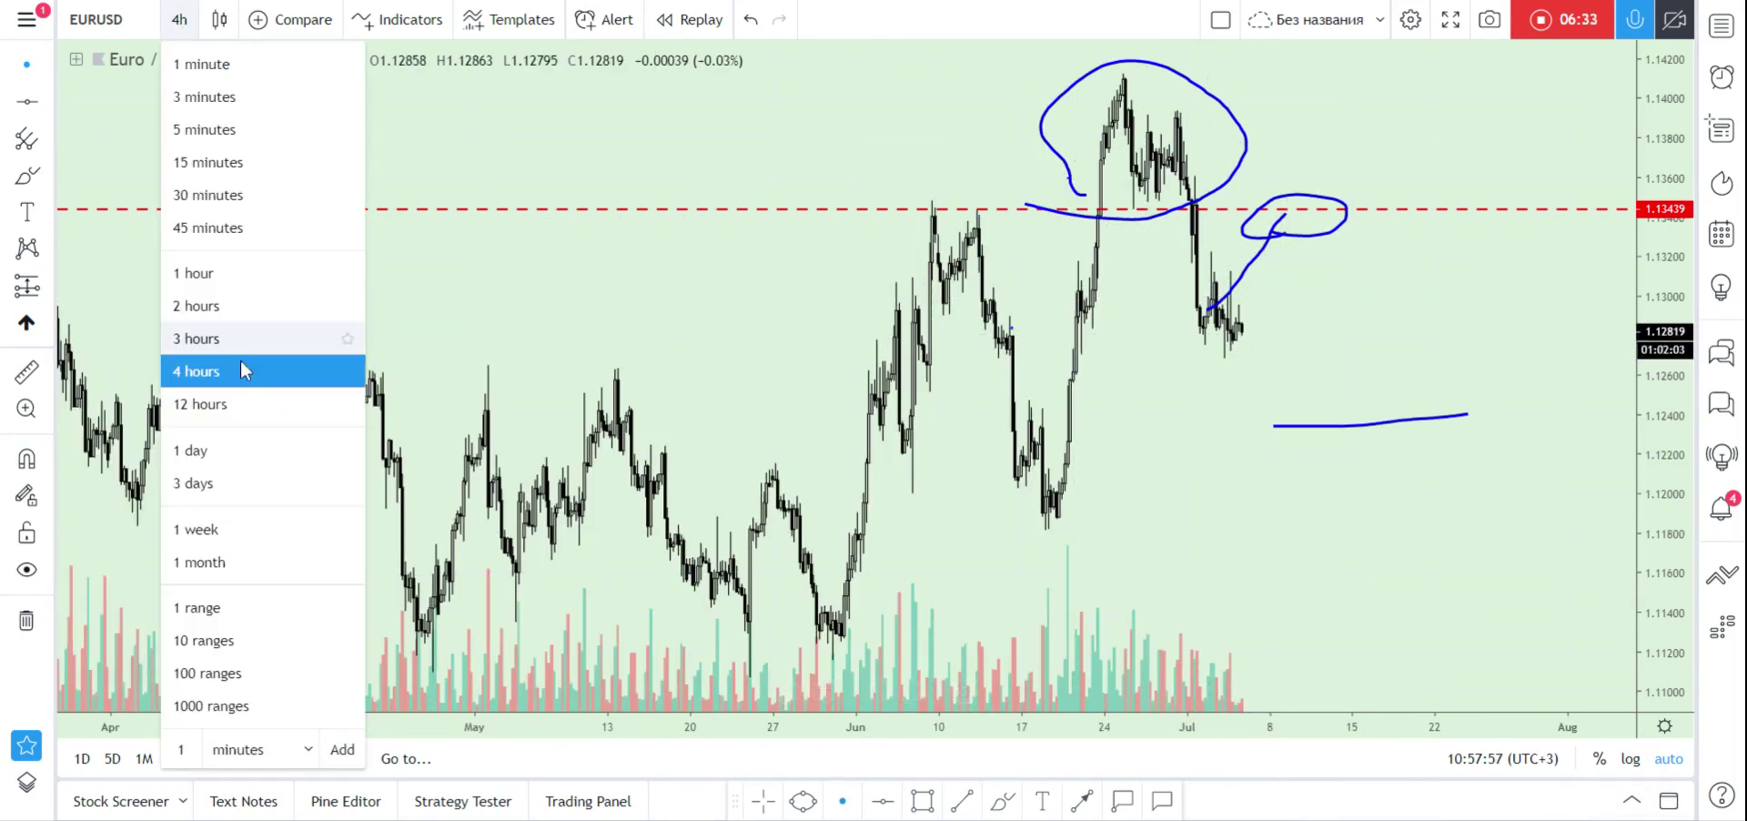
left_click(200, 442)
scroll(1138, 509, "up", 3)
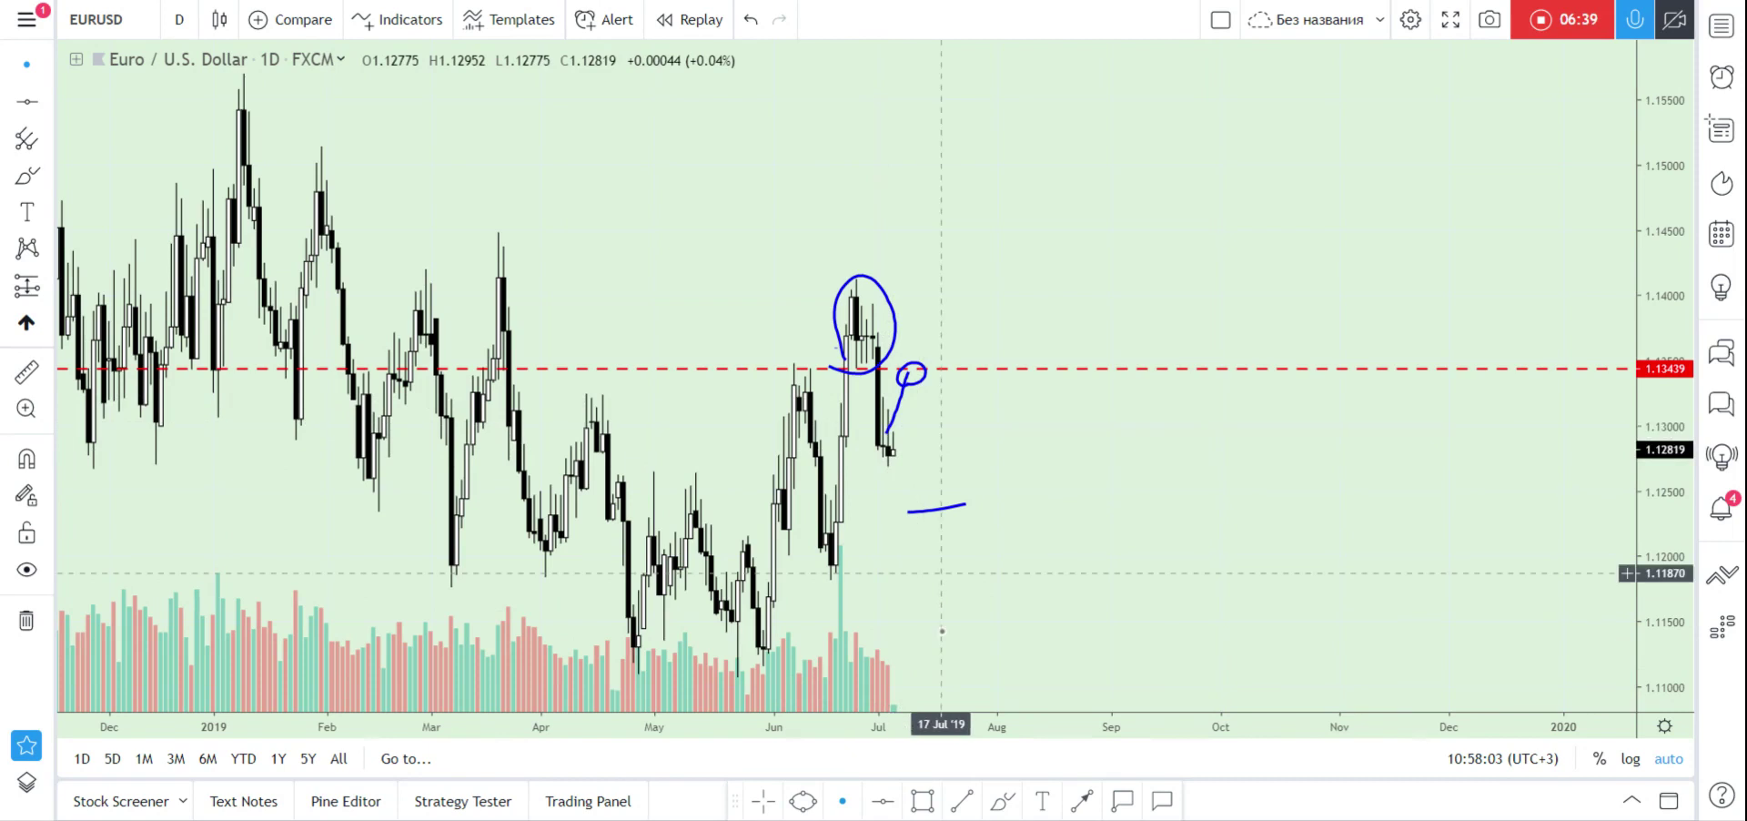
Brush-draw a projected drop from the latest candles, with a crossbar near 1.1320 and a base line near 1.1250.
left_click(1002, 801)
left_click_drag(906, 441, 925, 512)
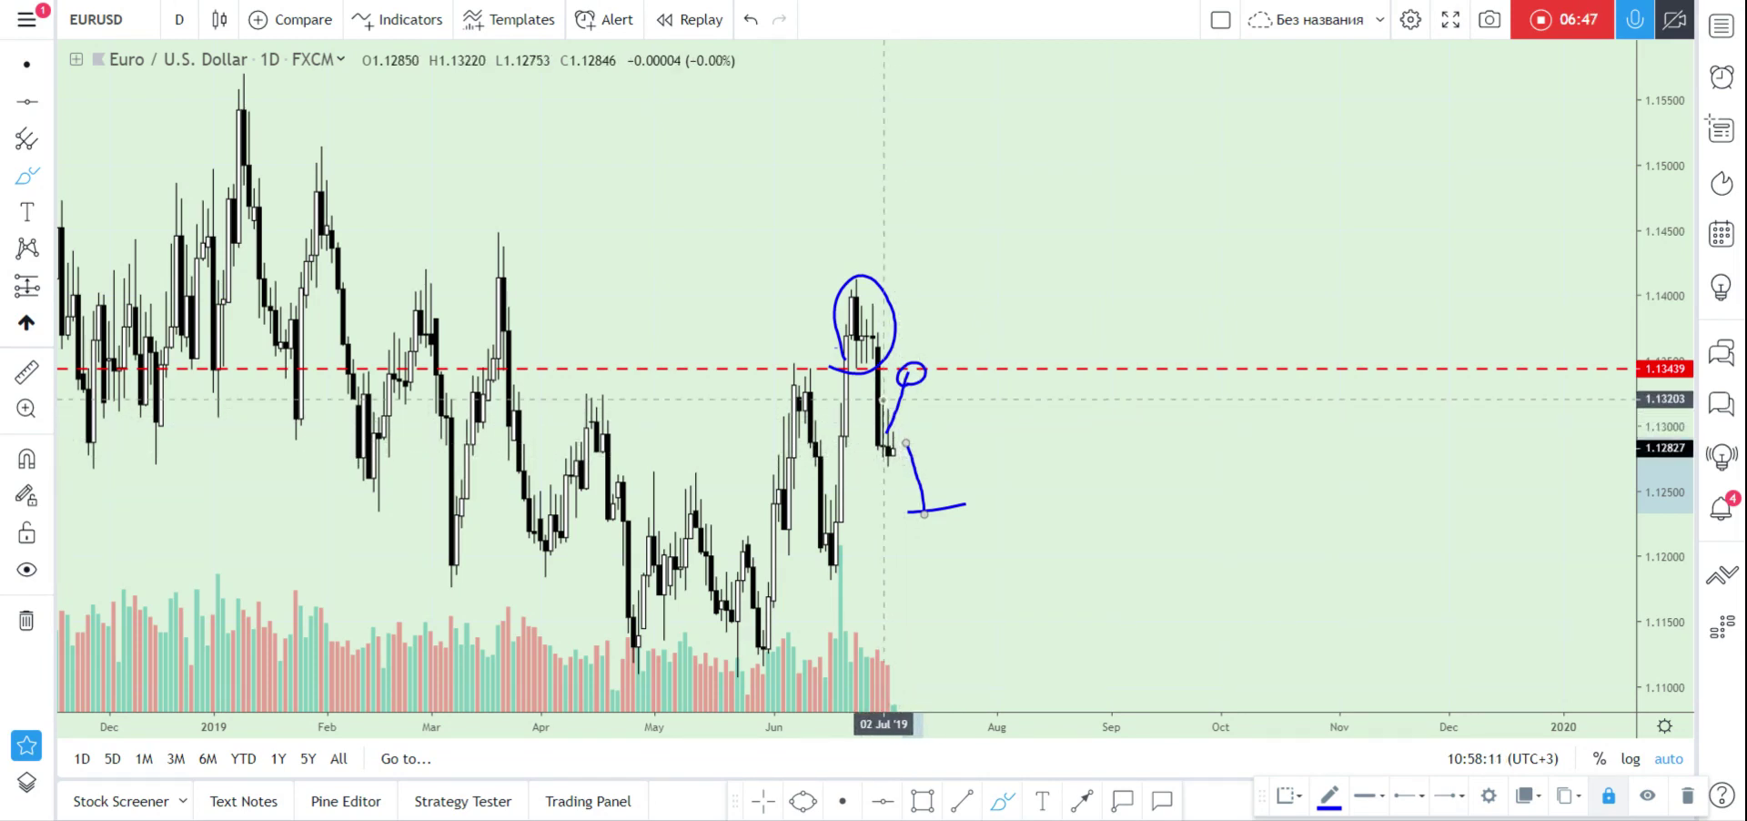
left_click_drag(881, 391, 933, 391)
left_click_drag(886, 506, 955, 517)
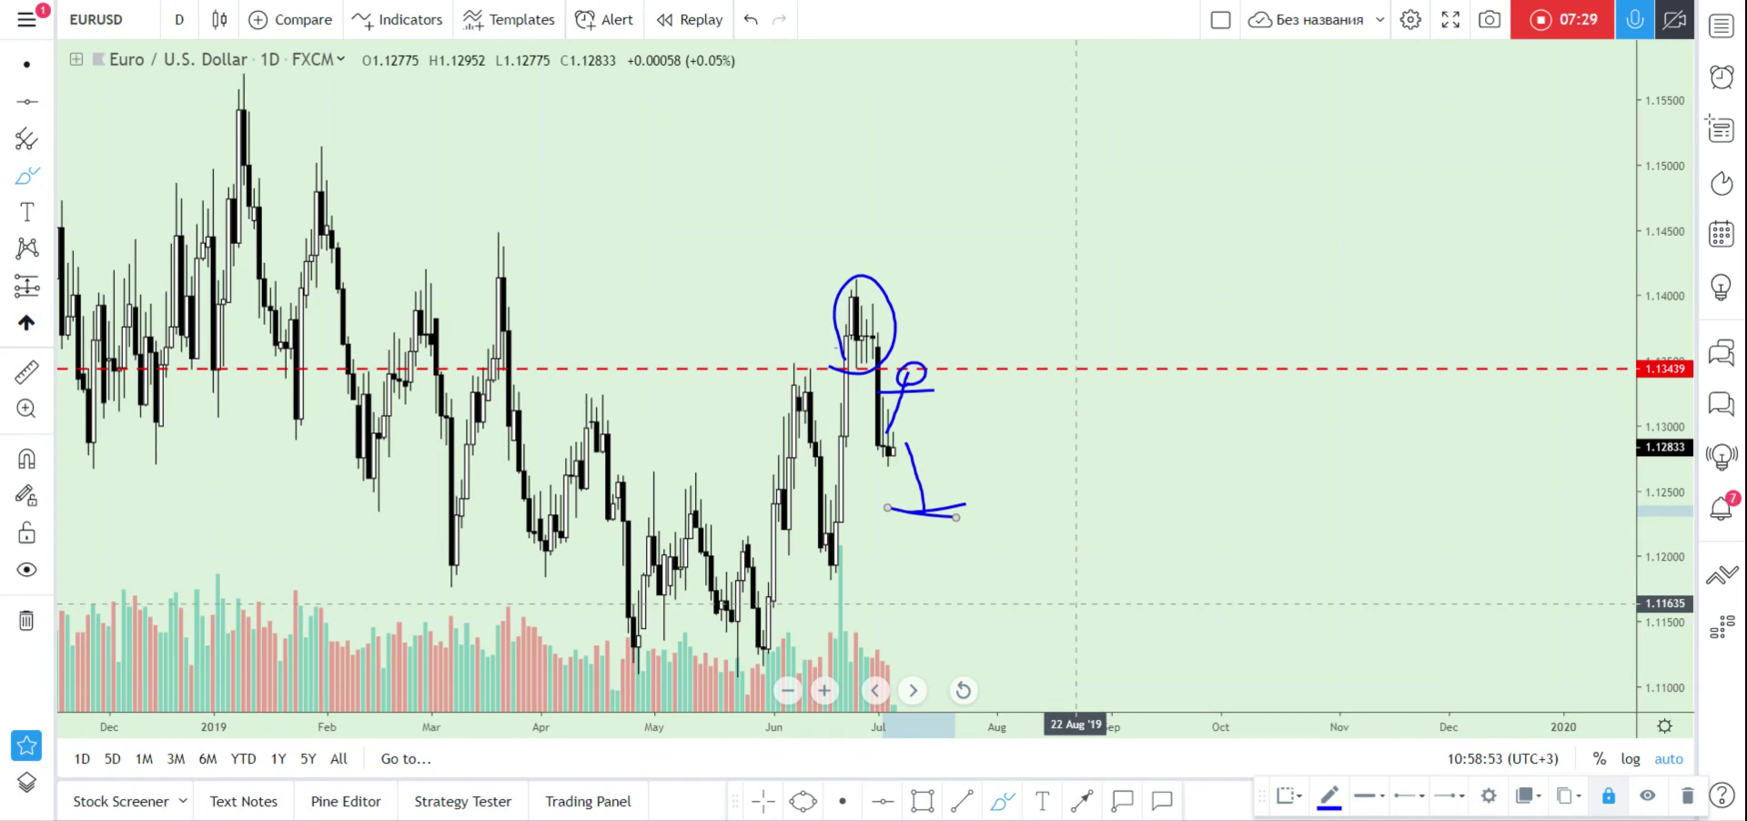
scroll(1001, 405, "down", 3)
scroll(994, 421, "up", 3)
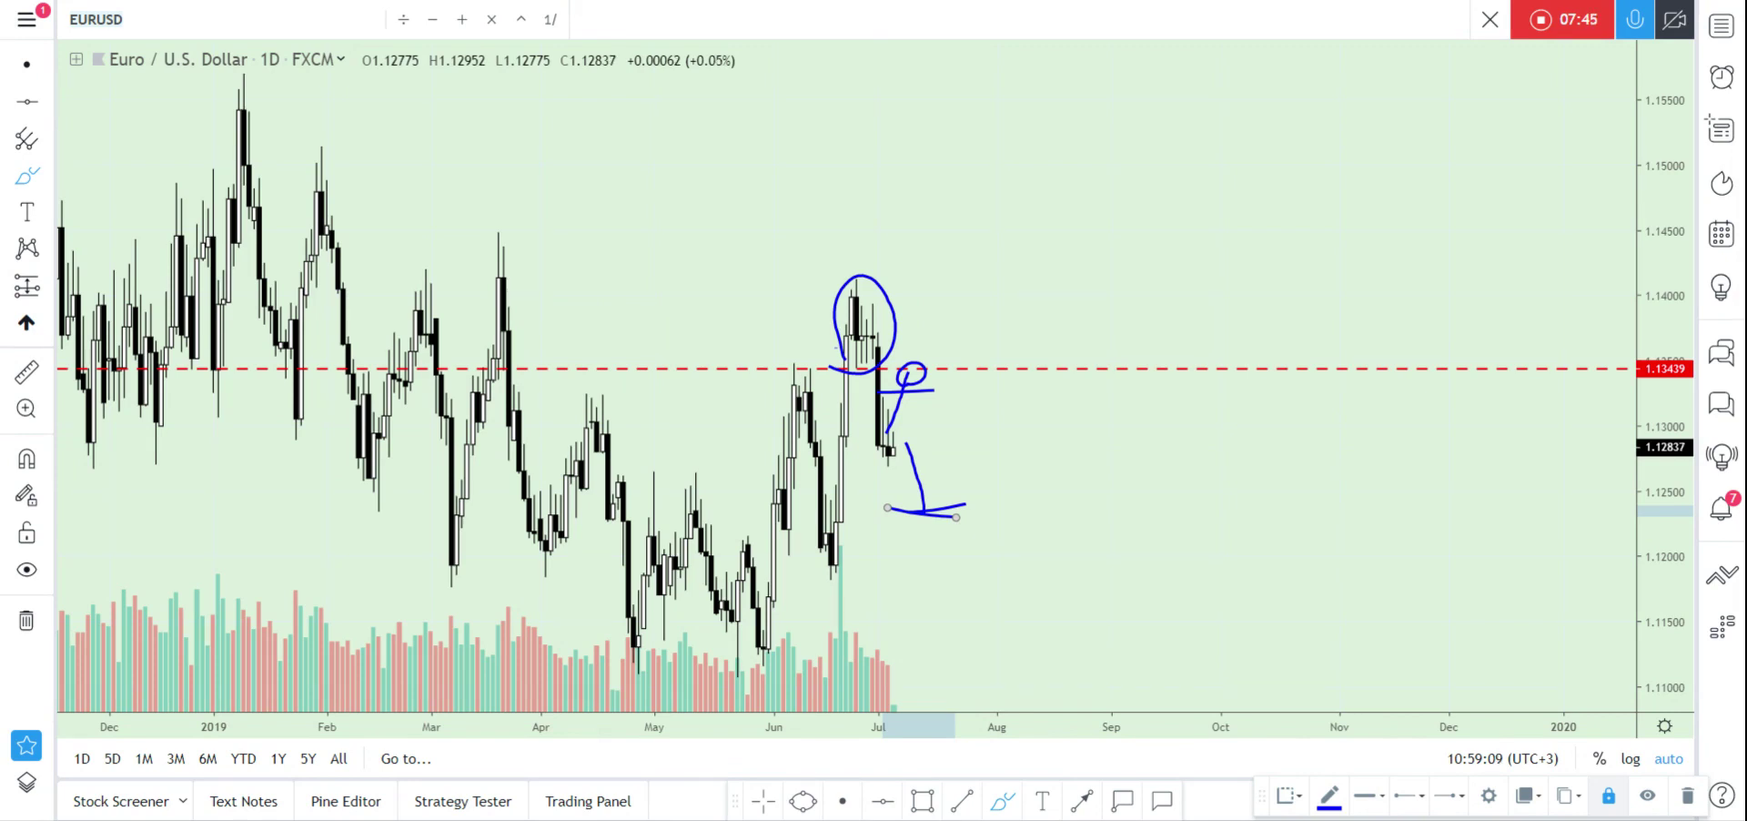
Switch the chart to USDCAD and remove all existing drawings.
left_click(95, 19)
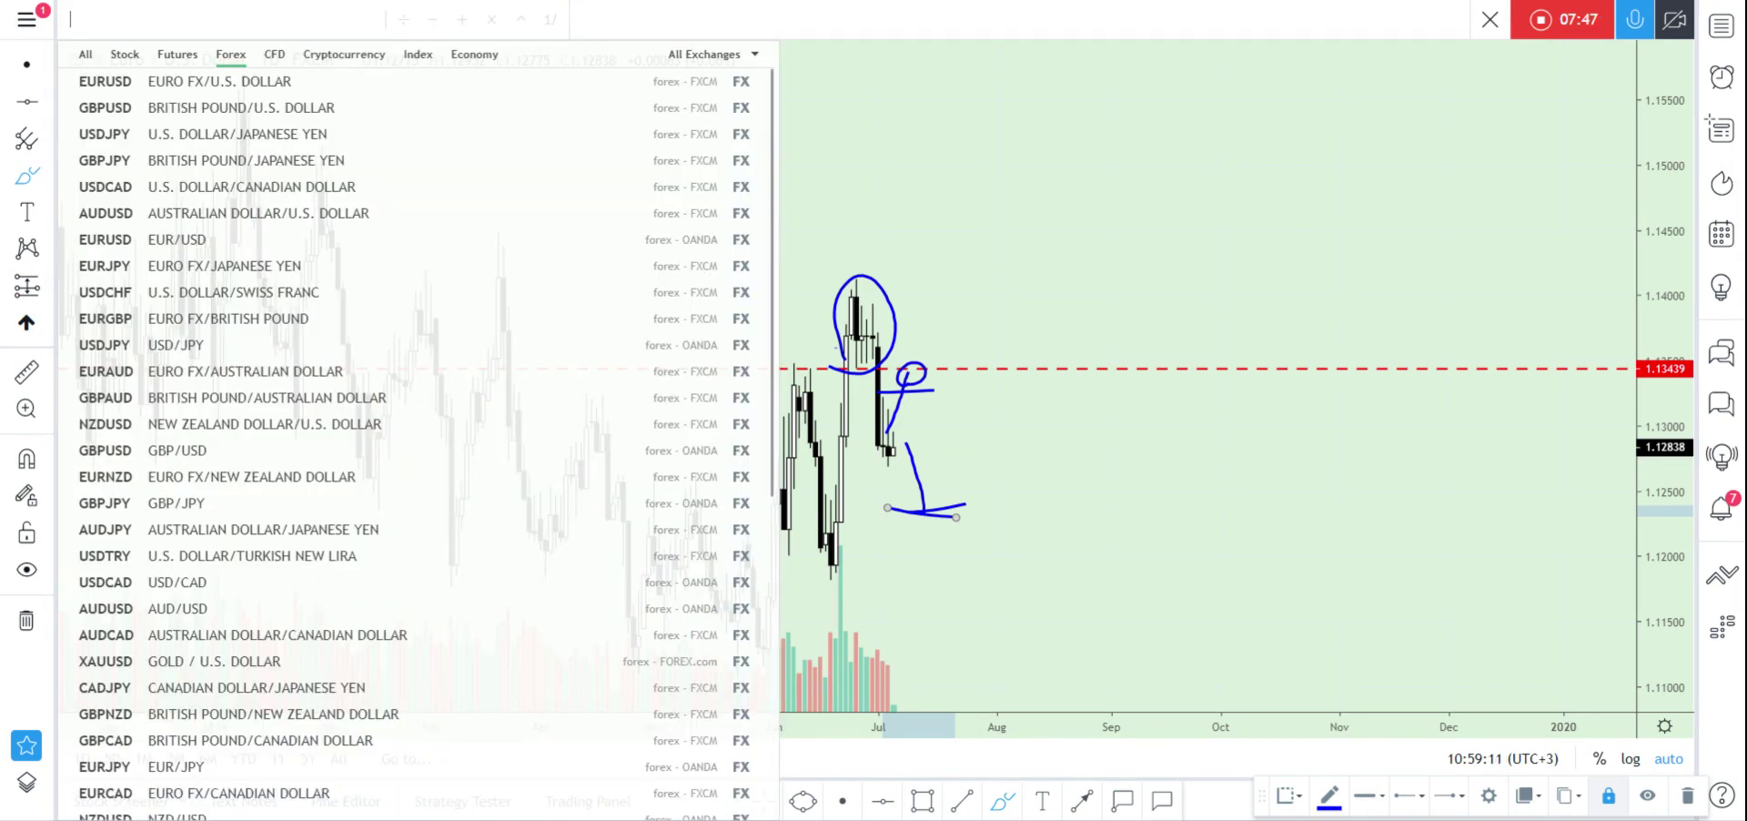
left_click(114, 186)
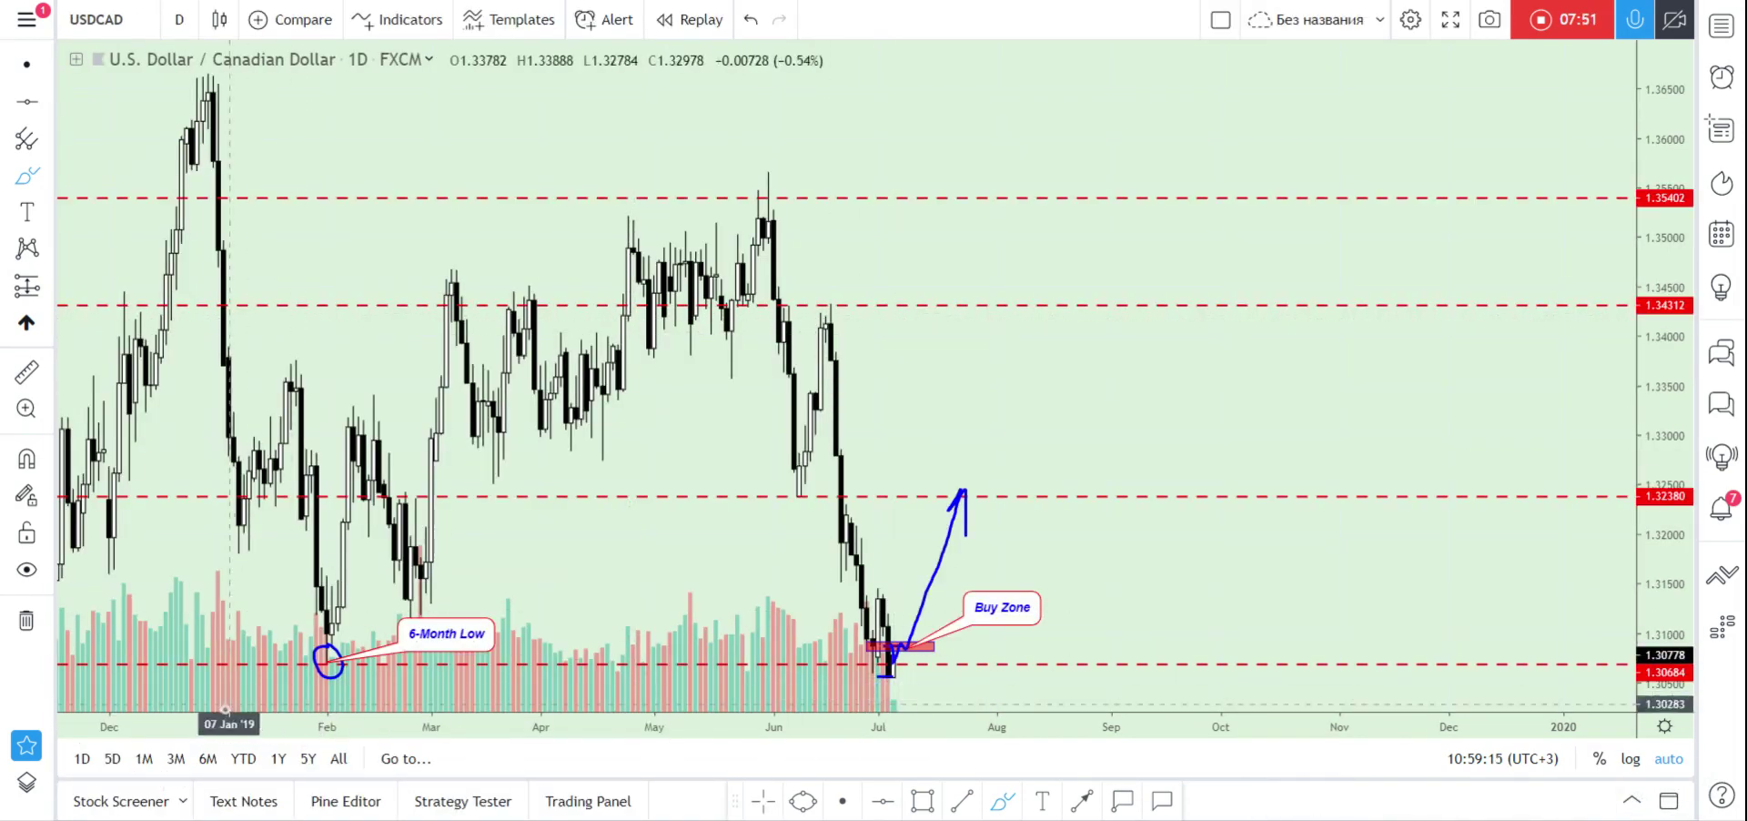
left_click(27, 624)
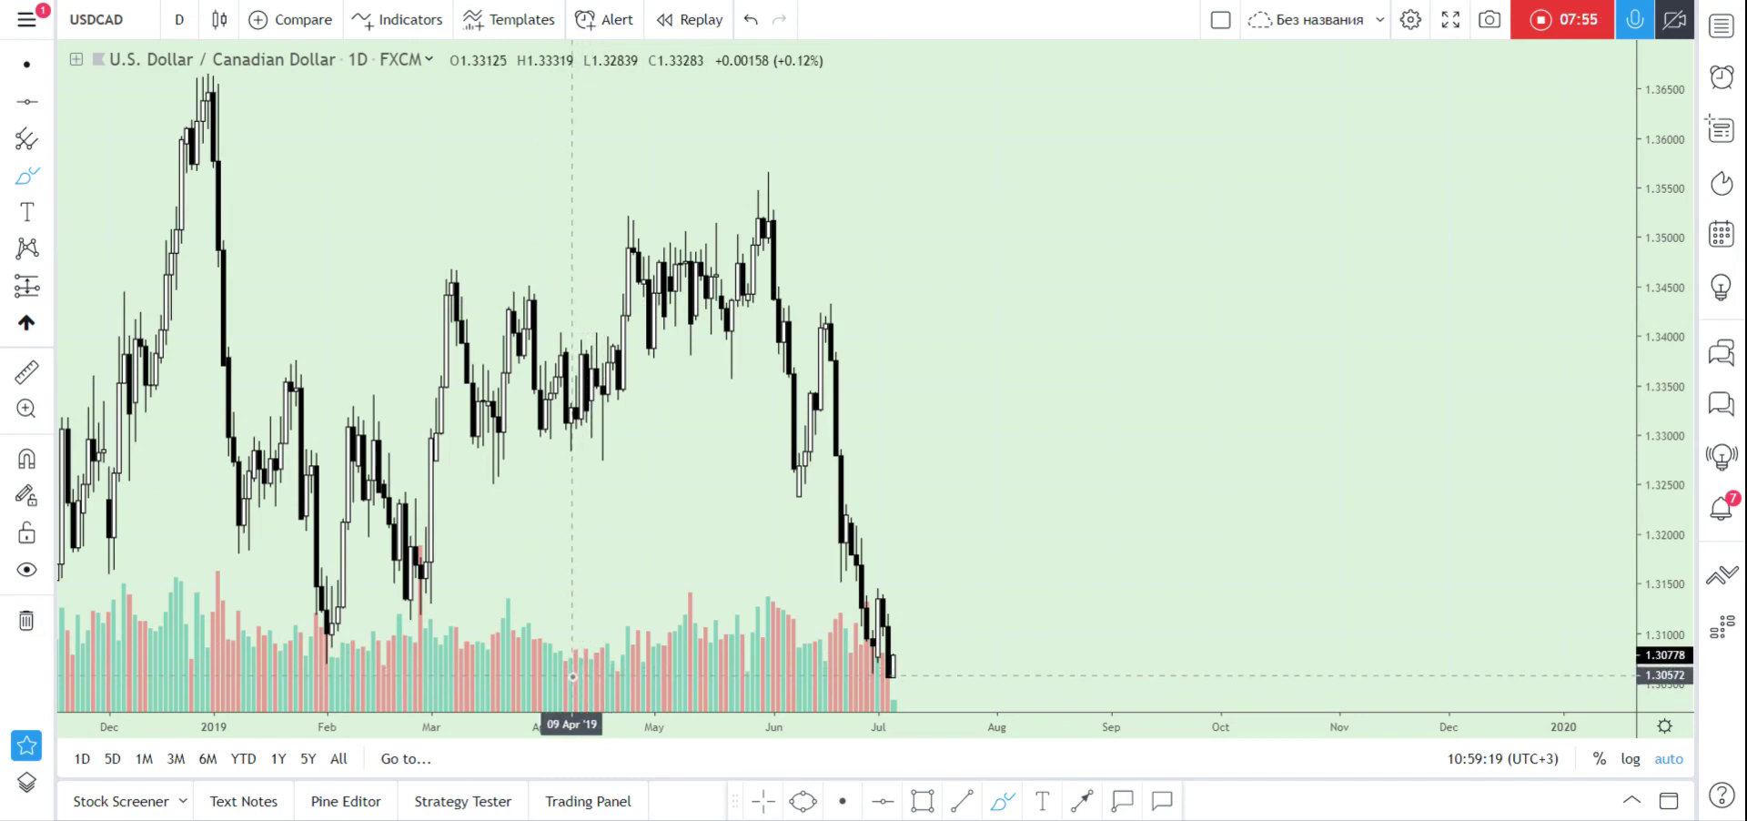
Add a dashed horizontal support line at 1.30696 and reset the chart view.
left_click(883, 802)
left_click(344, 663)
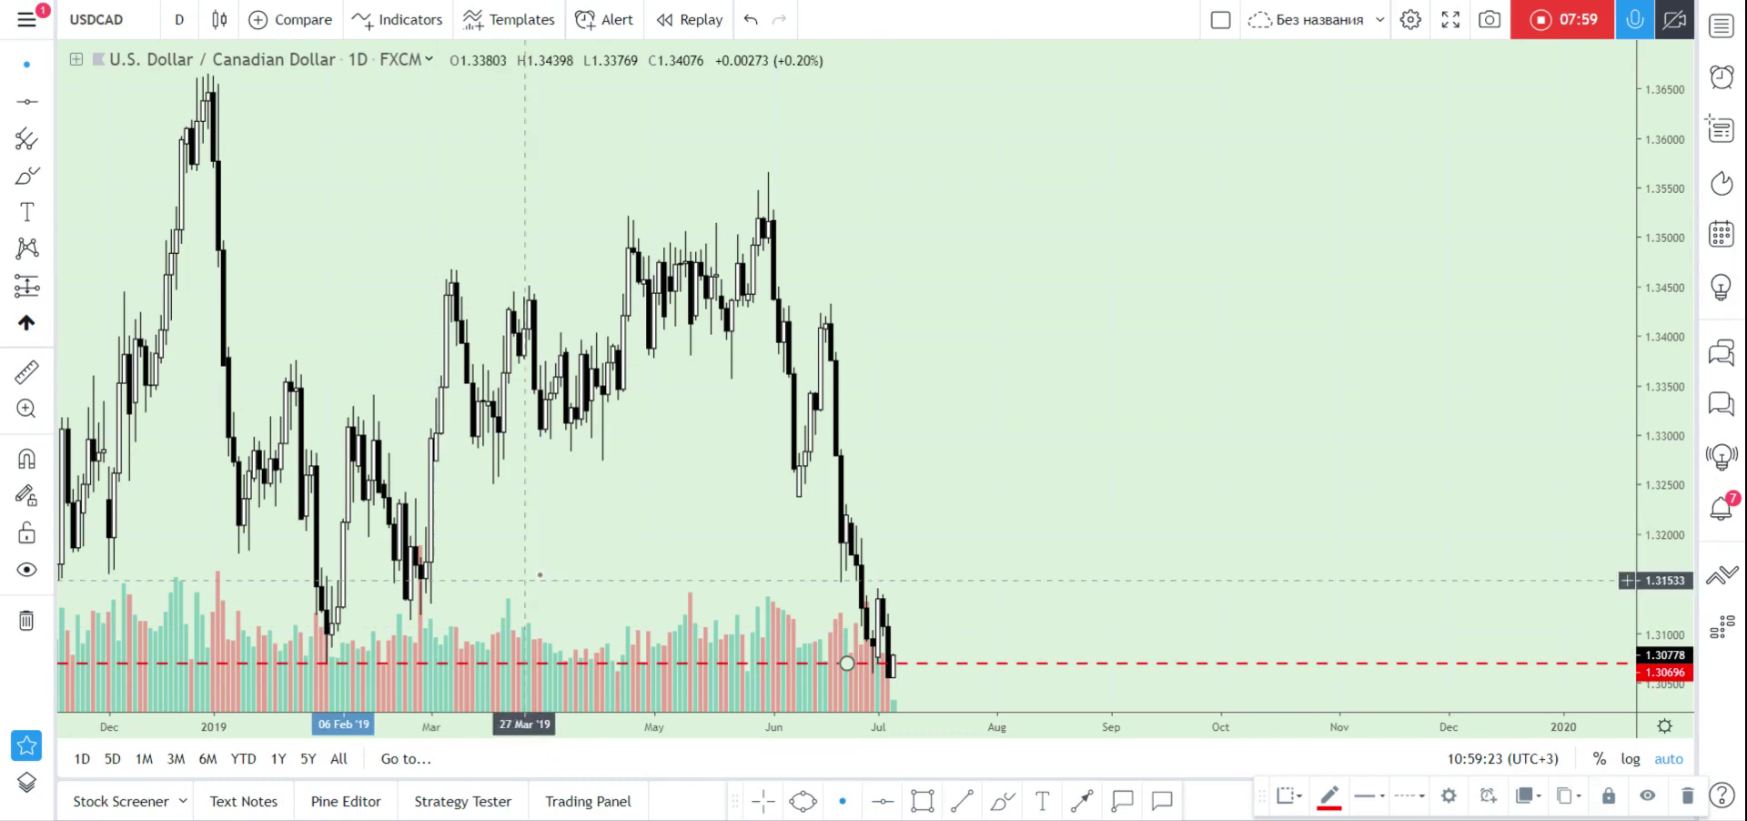
right_click(498, 482)
left_click(546, 383)
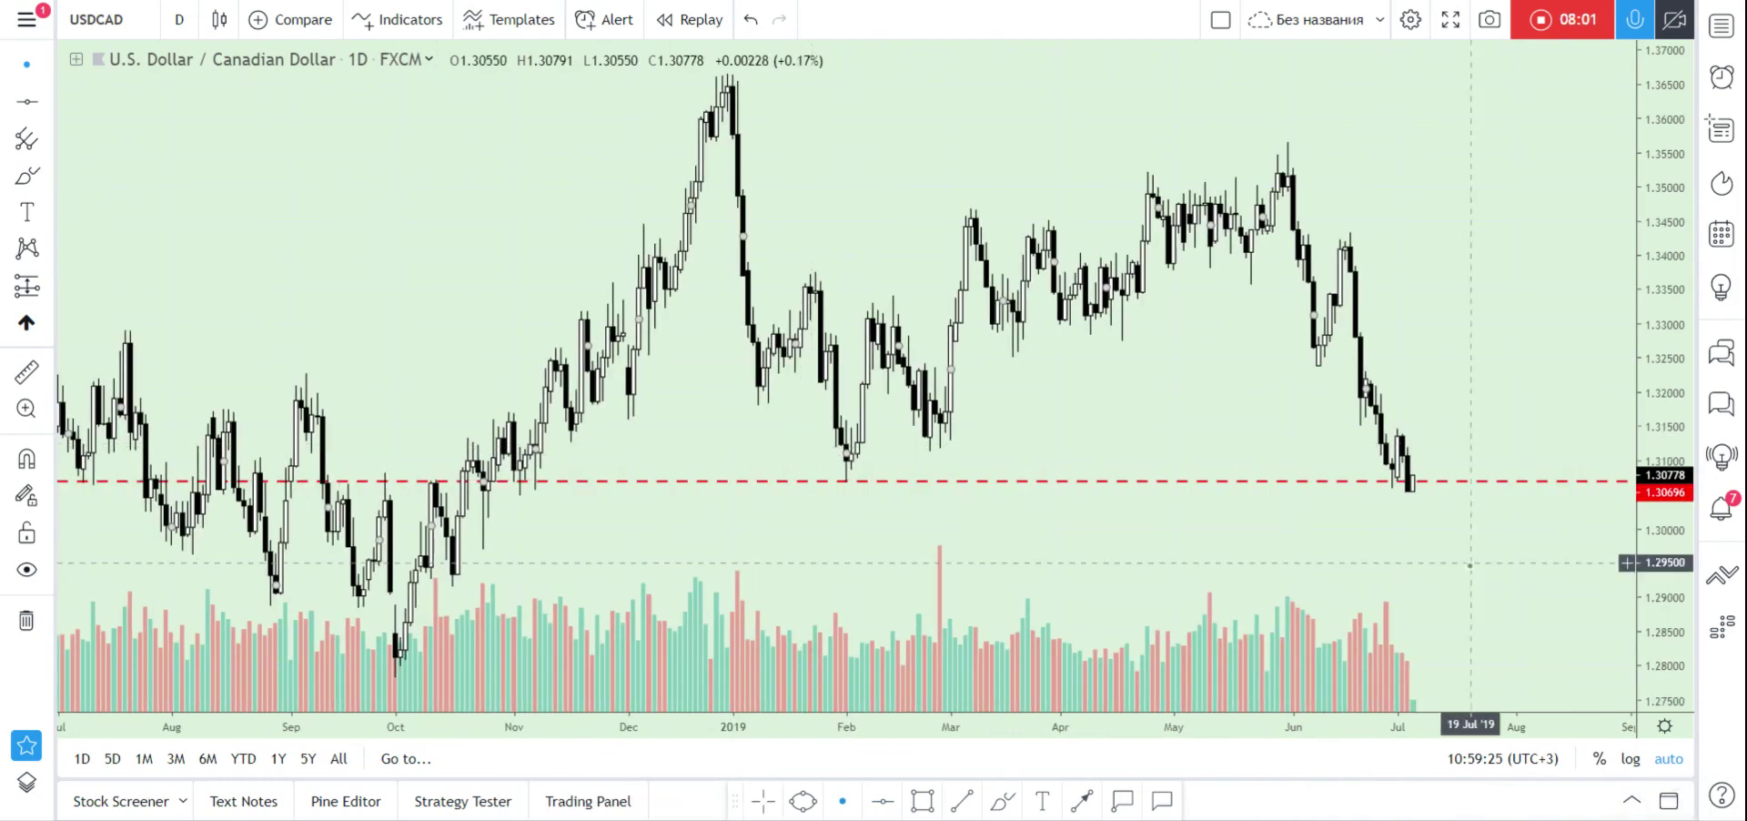
Sketch a short blue brush stroke at the latest candles.
left_click(1002, 801)
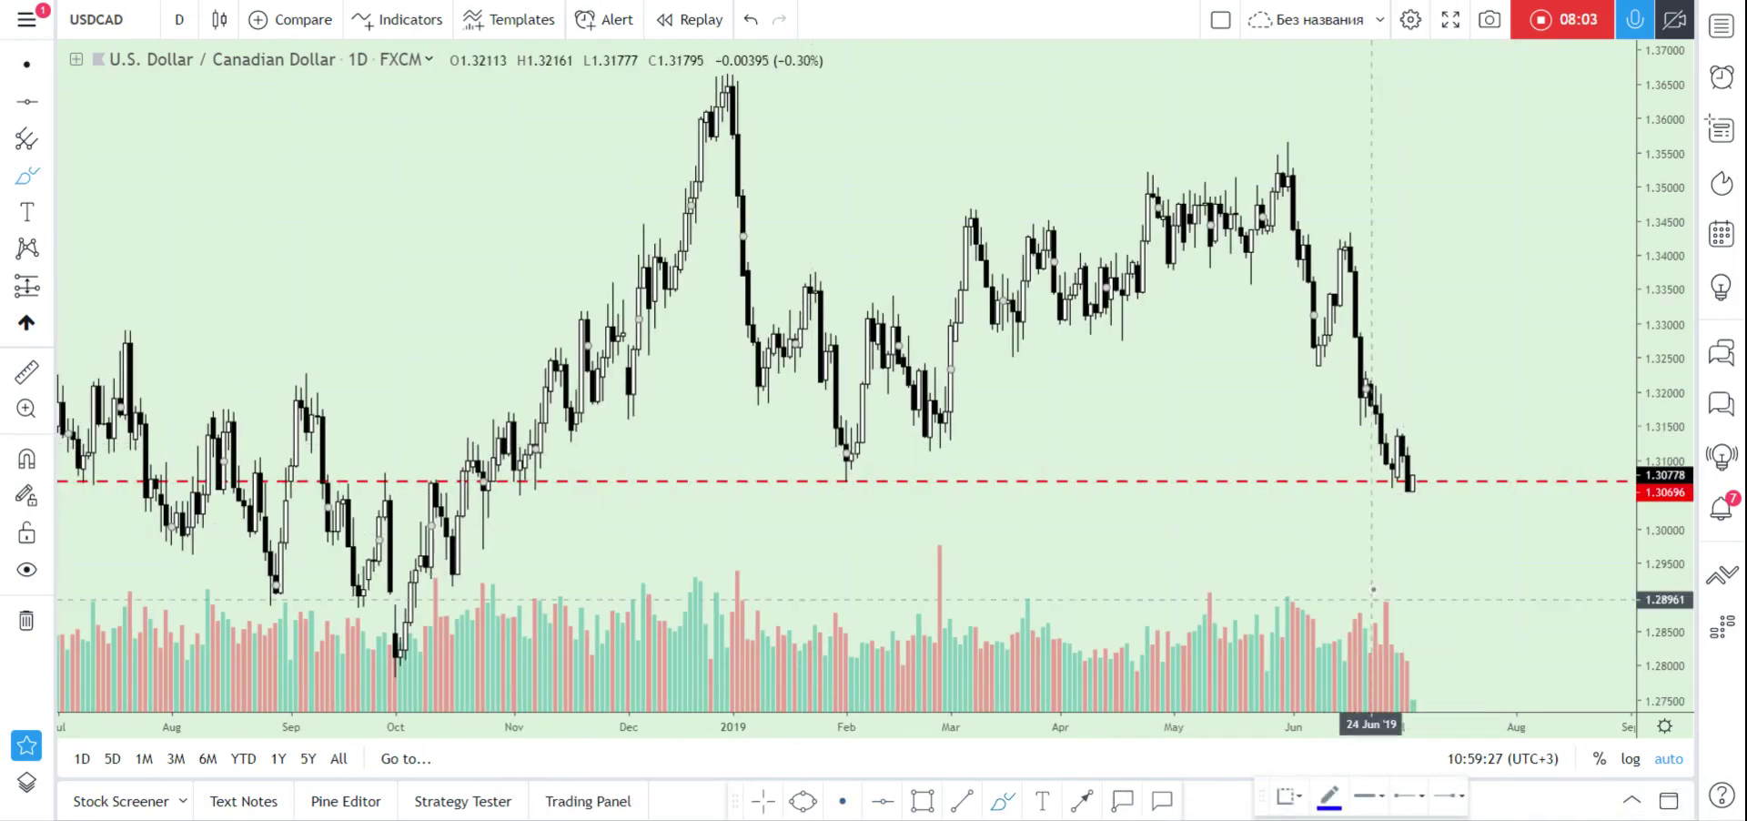
left_click_drag(1391, 479, 1423, 492)
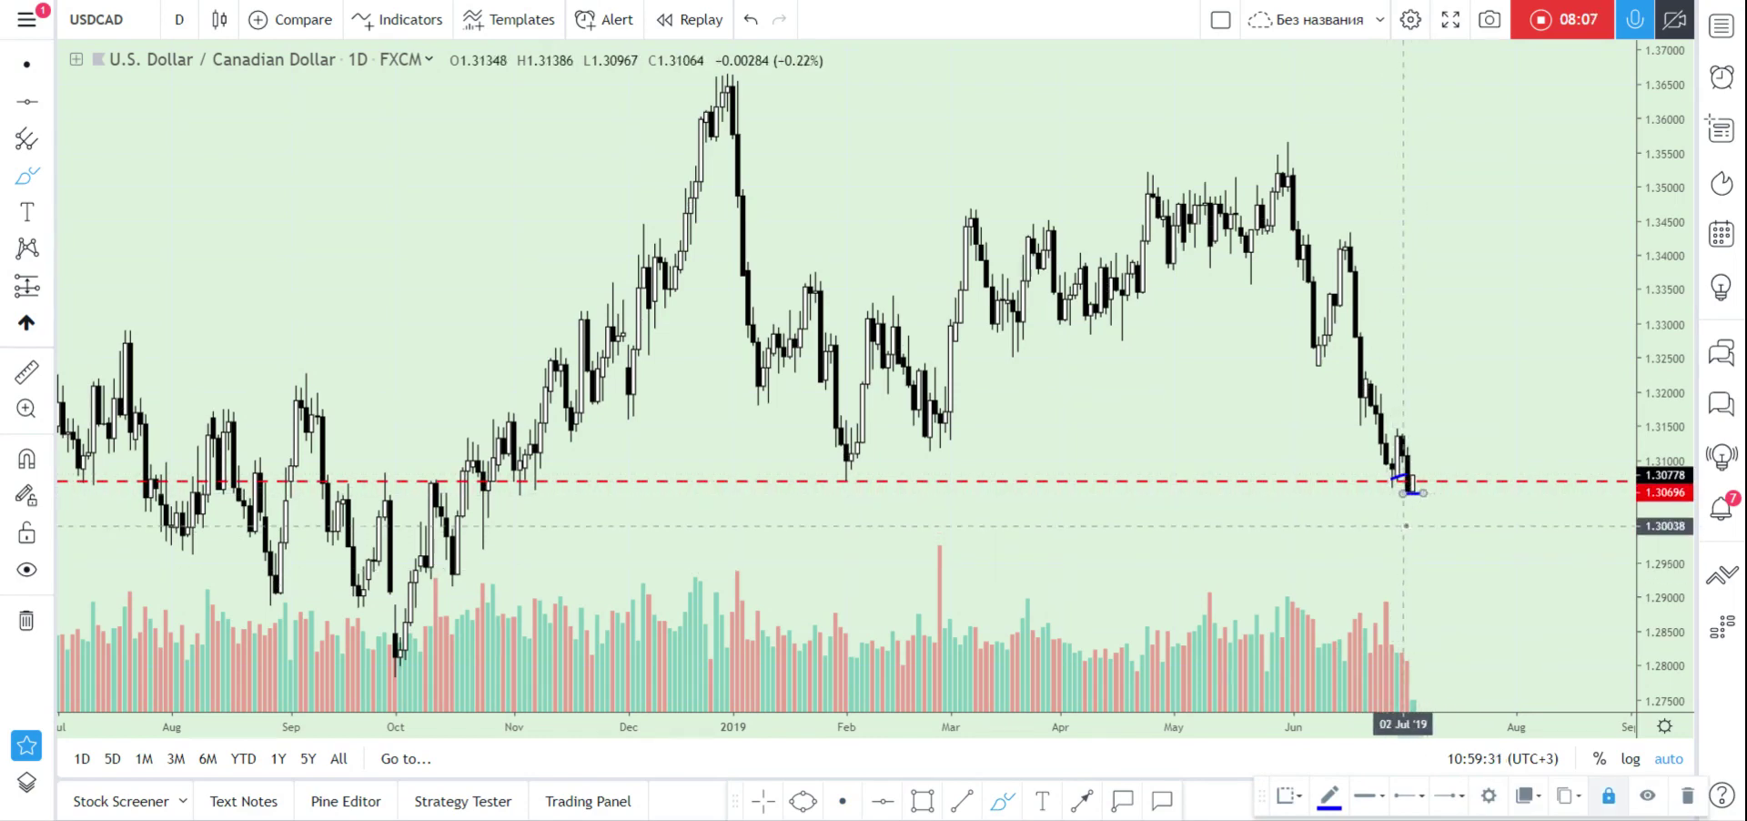
left_click(167, 17)
Switch USDCAD to 1-hour bars and mark a short stroke at the 3 Jul low near 1.3070.
left_click(194, 269)
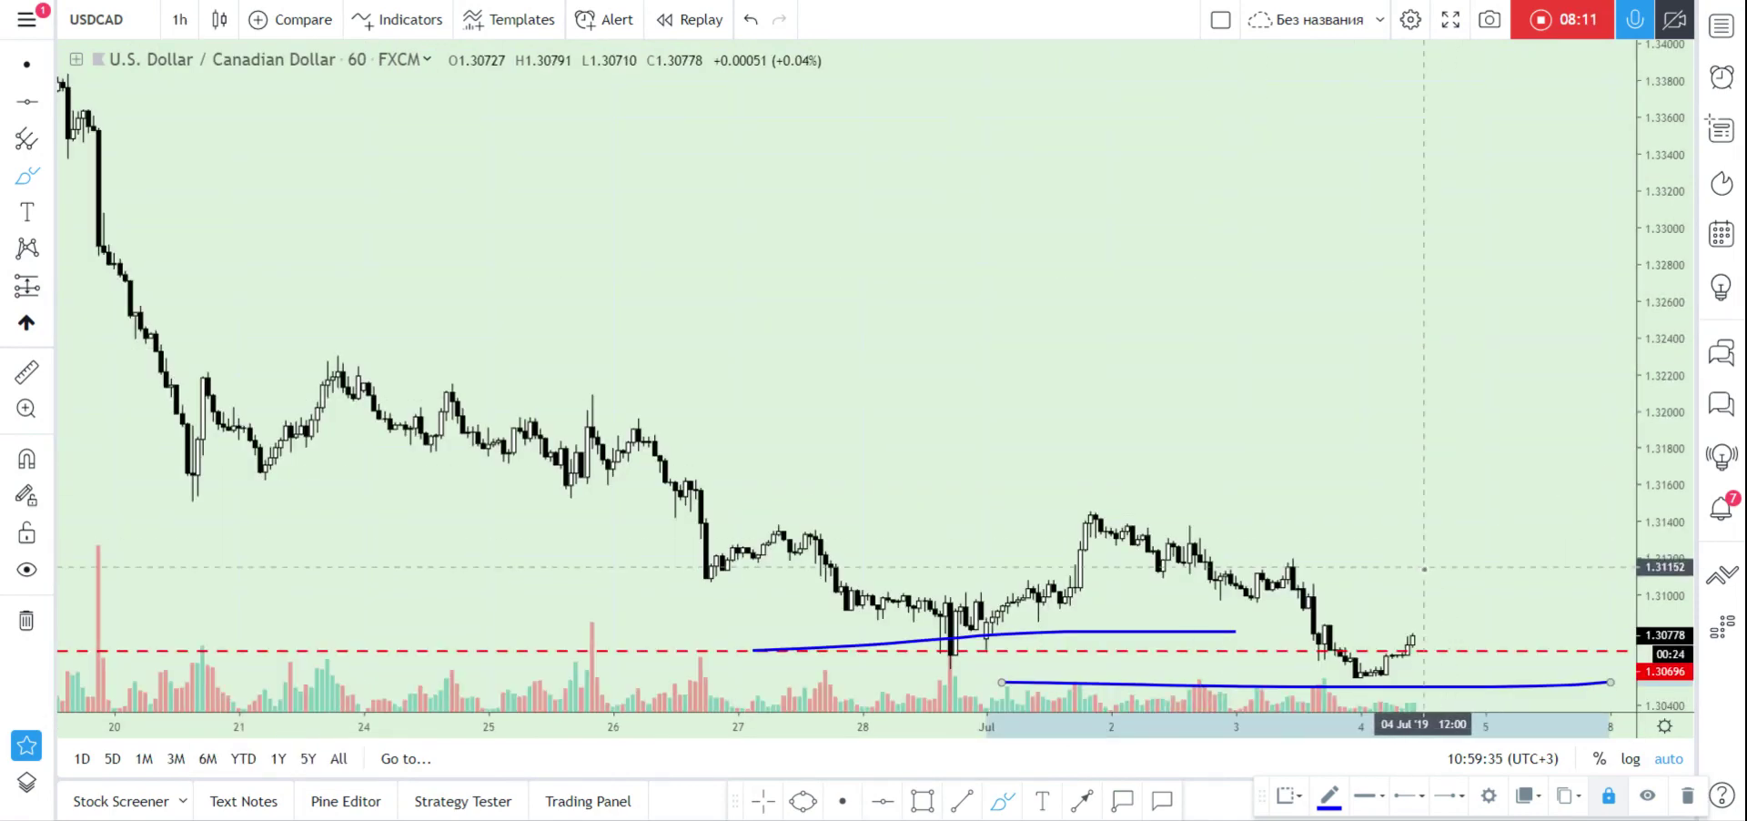
scroll(1424, 569, "up", 2)
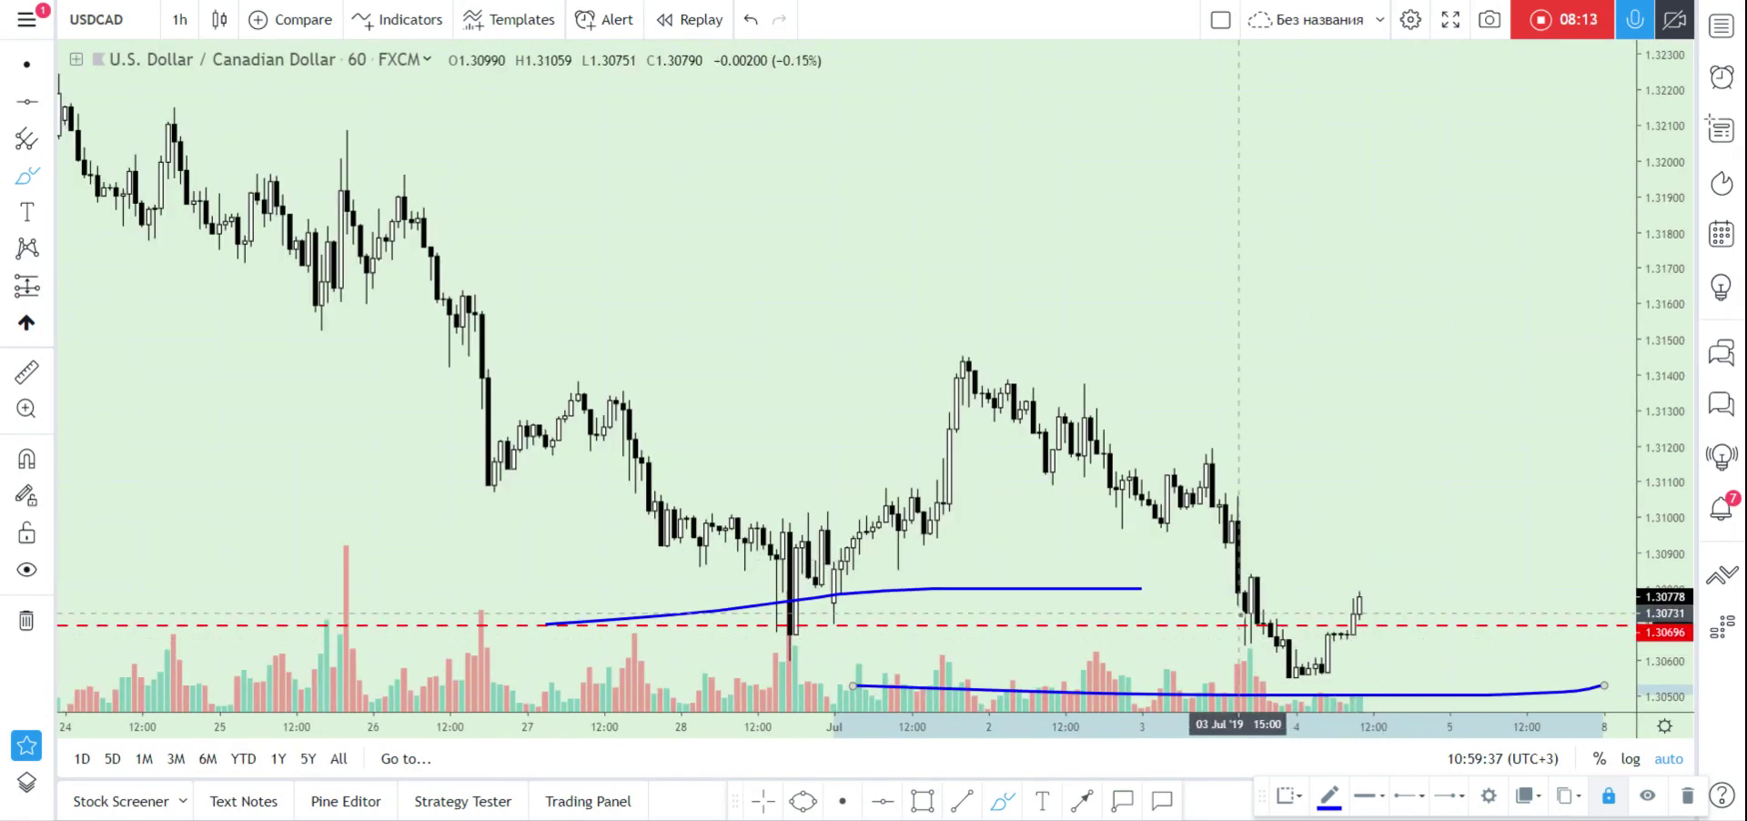
left_click_drag(1238, 614, 1263, 616)
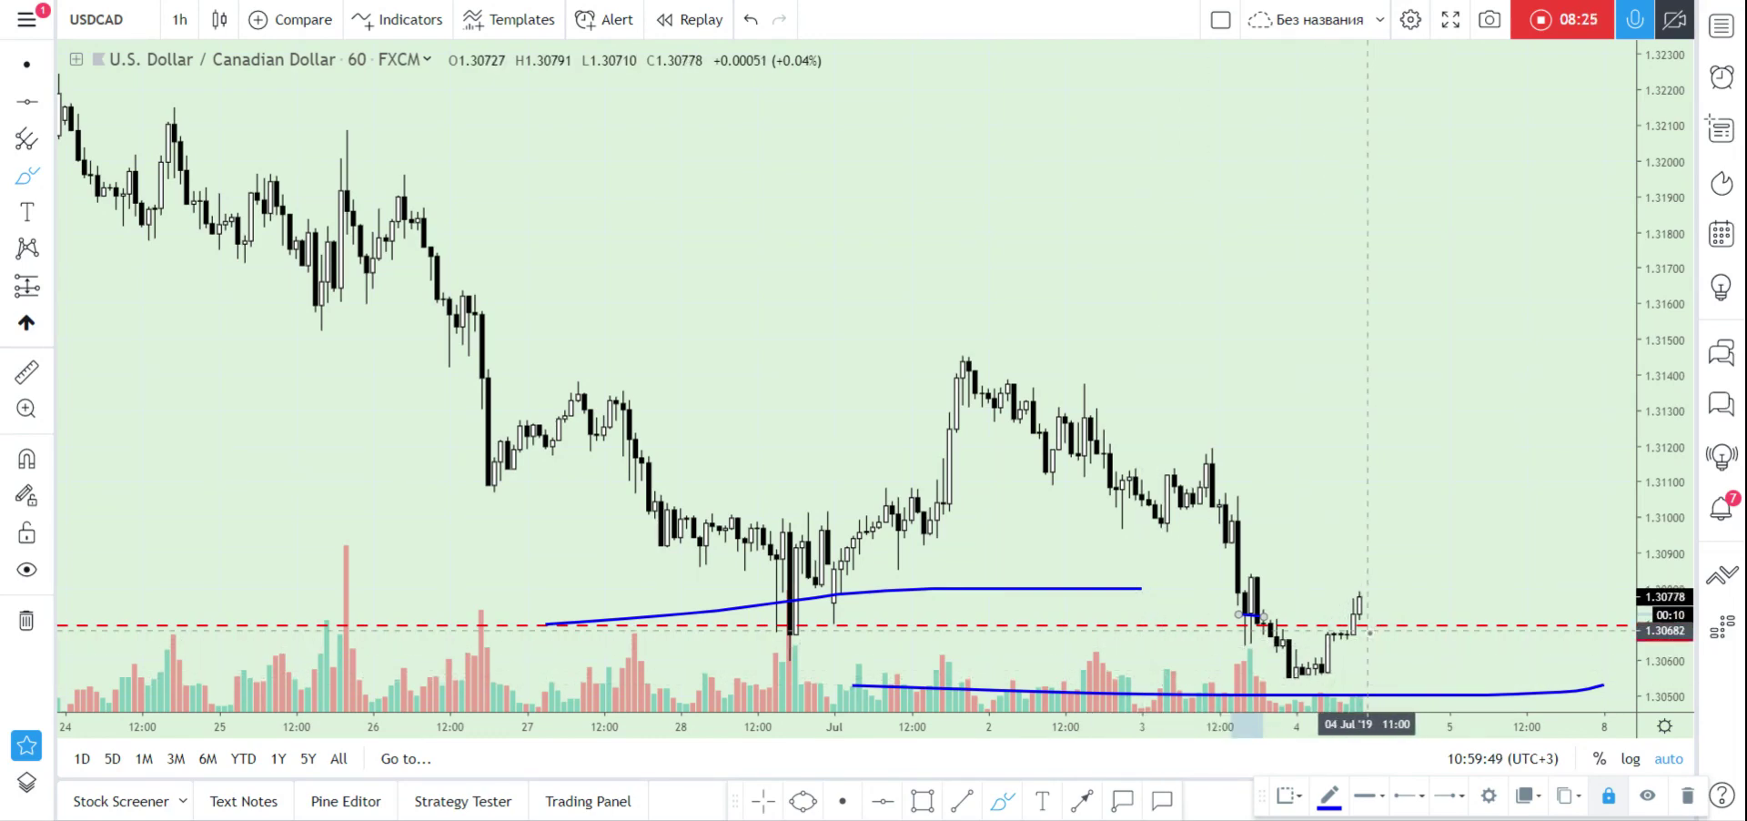
Draw short blue strokes near 1.3050 and 1.3145, plus a slanted stroke near 1.3220 over 26–27 Jun.
scroll(1370, 631, "down", 3)
scroll(1369, 631, "down", 2)
mouse_move(1440, 642)
left_mouse_down()
mouse_move(1487, 643)
mouse_move(1402, 684)
left_mouse_up()
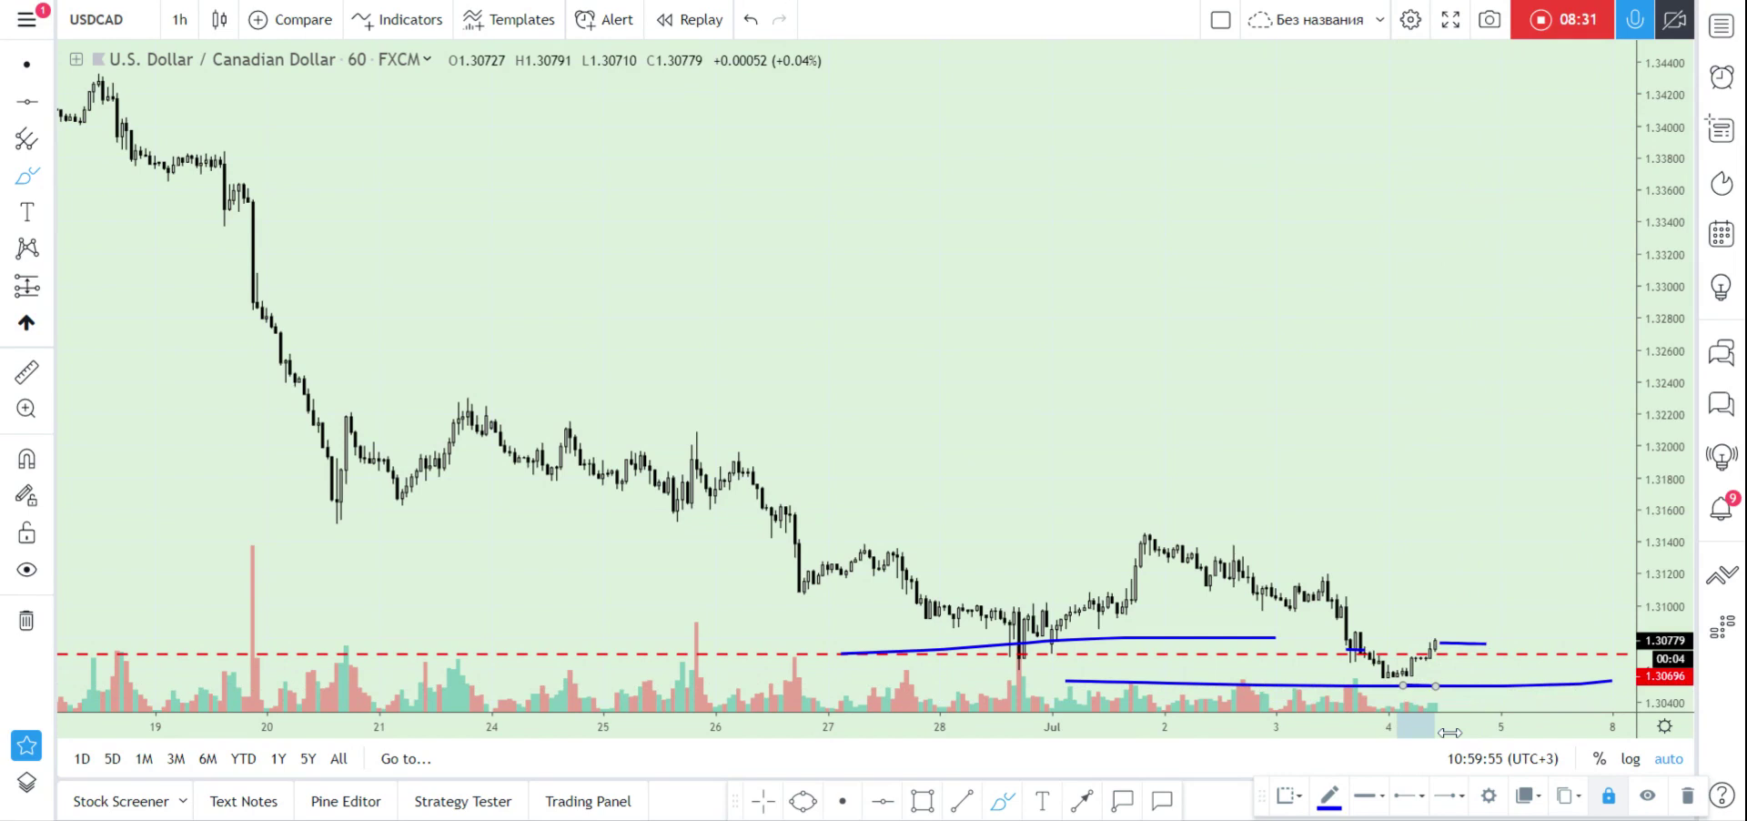
left_click_drag(1417, 534, 1489, 533)
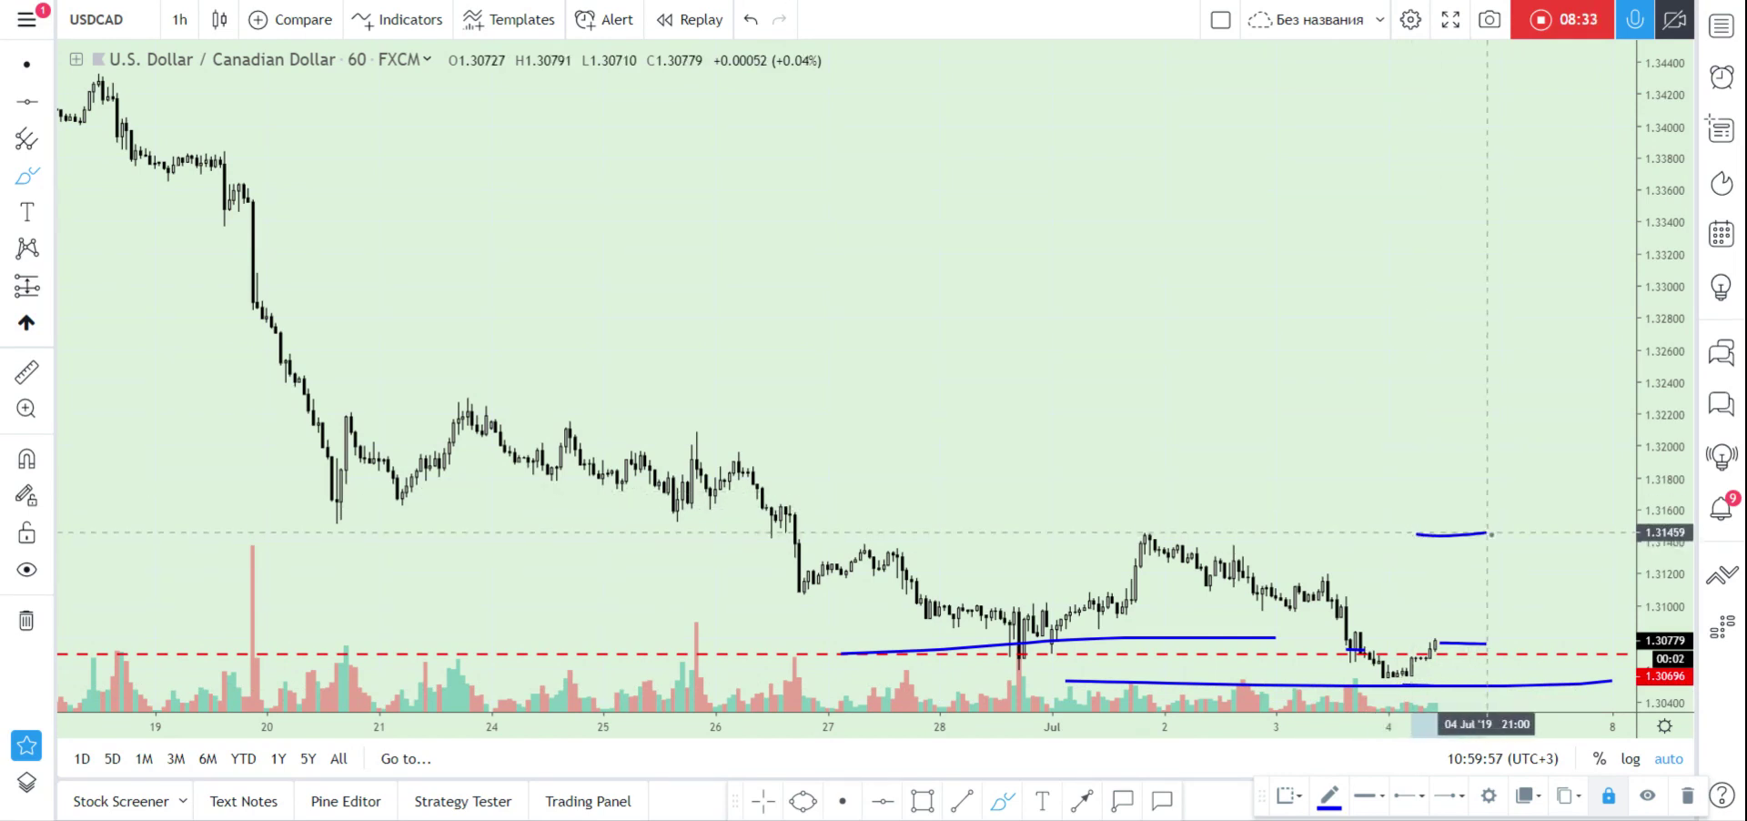
left_click_drag(719, 407, 912, 421)
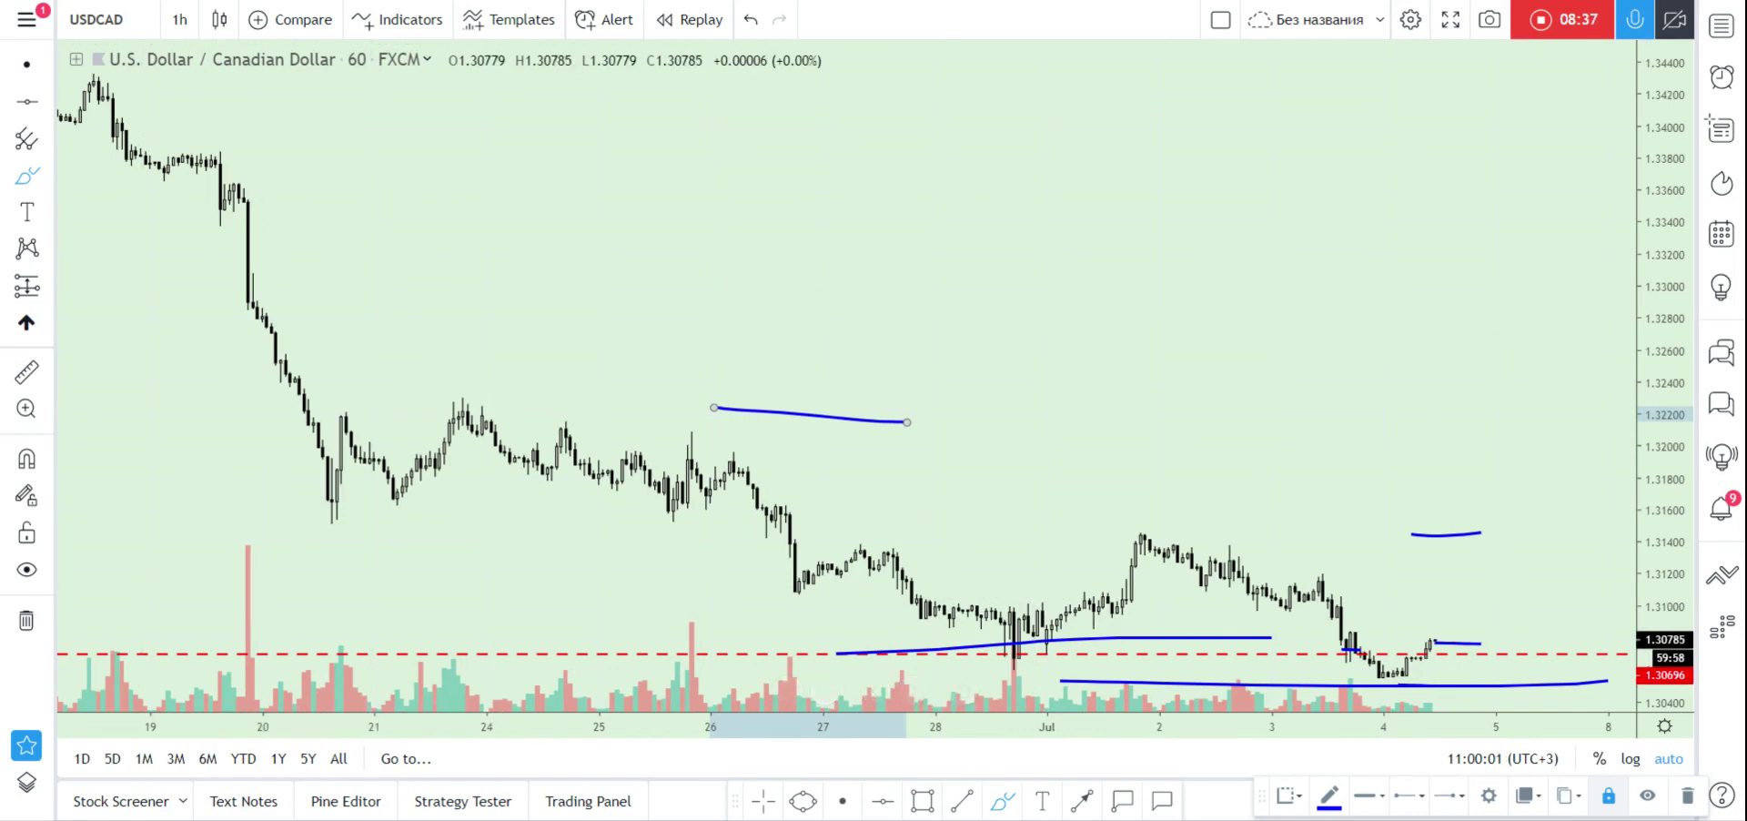
left_click(96, 19)
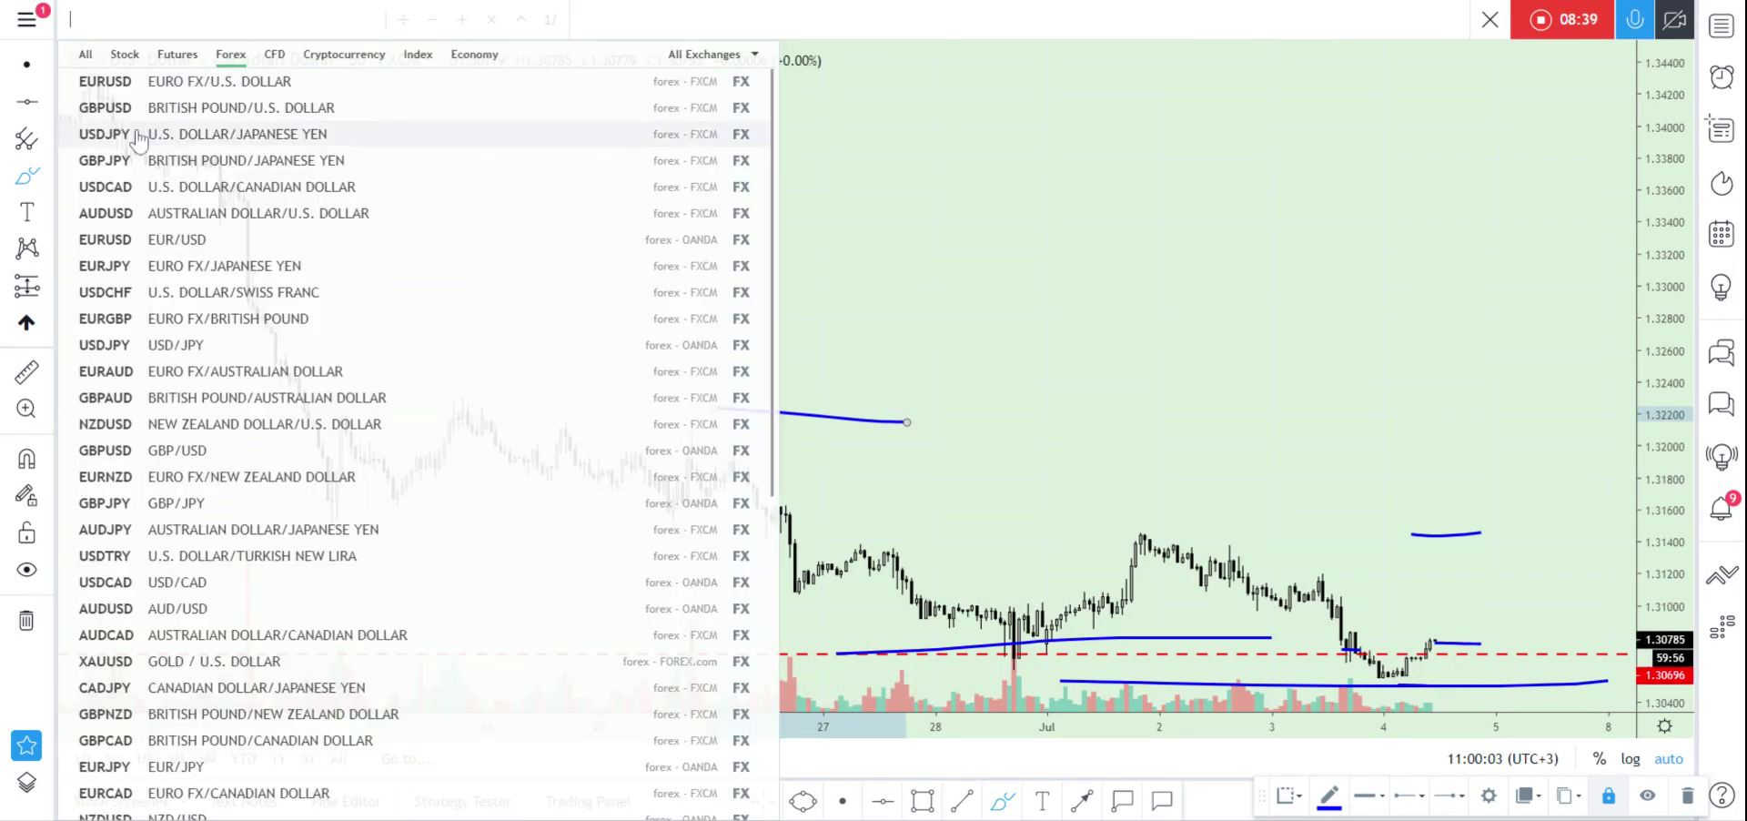
Switch the chart to USDJPY and remove all its old drawings.
left_click(138, 137)
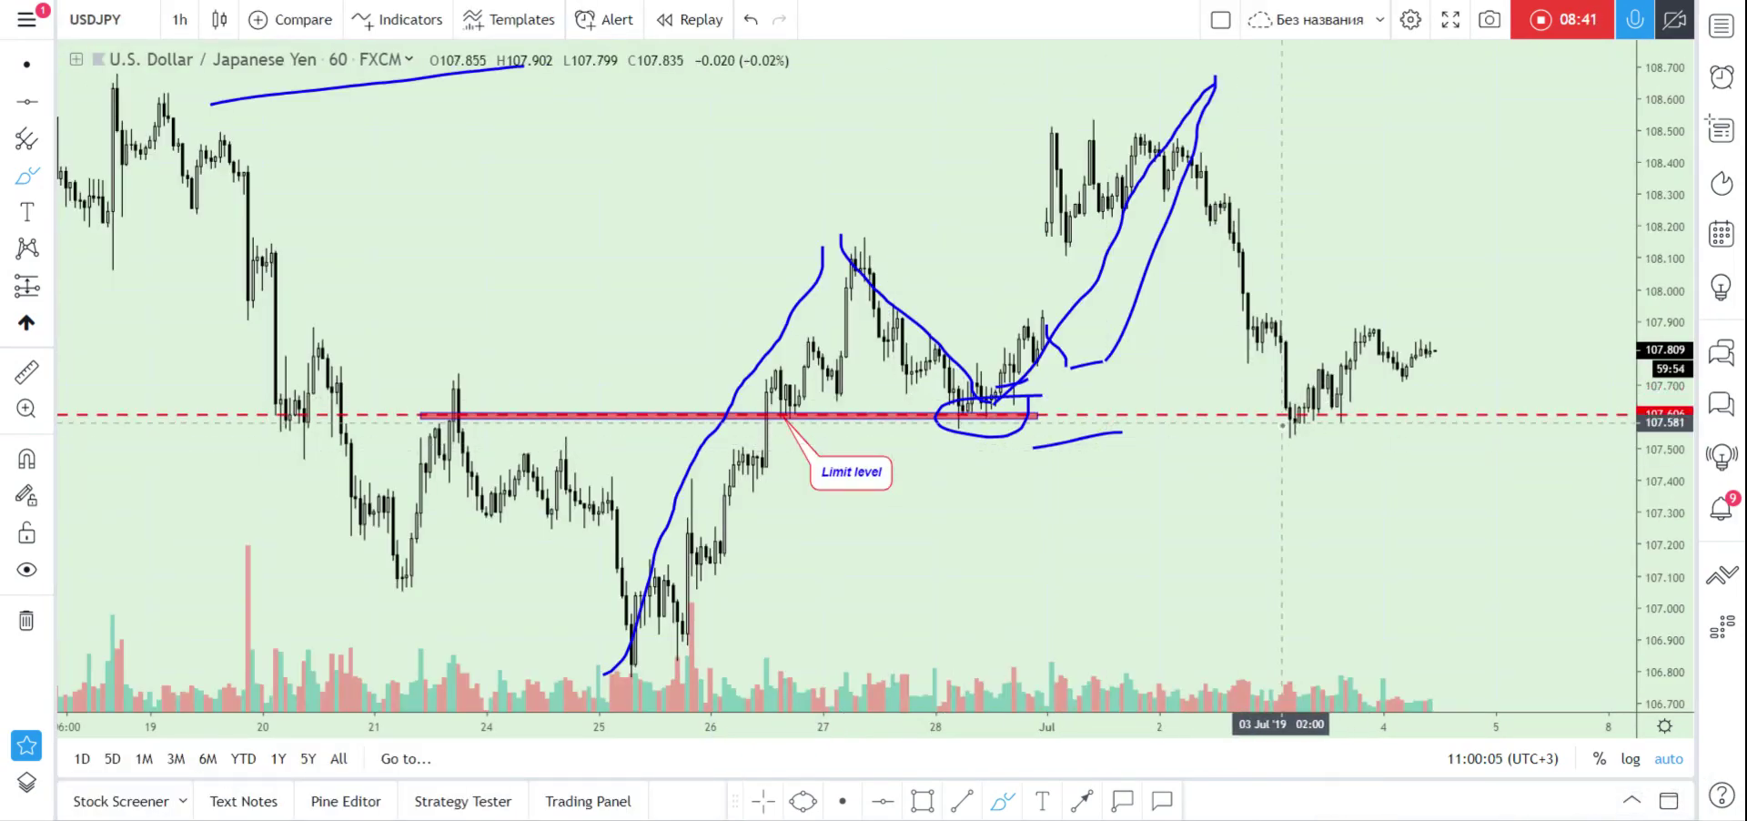
left_click(983, 401)
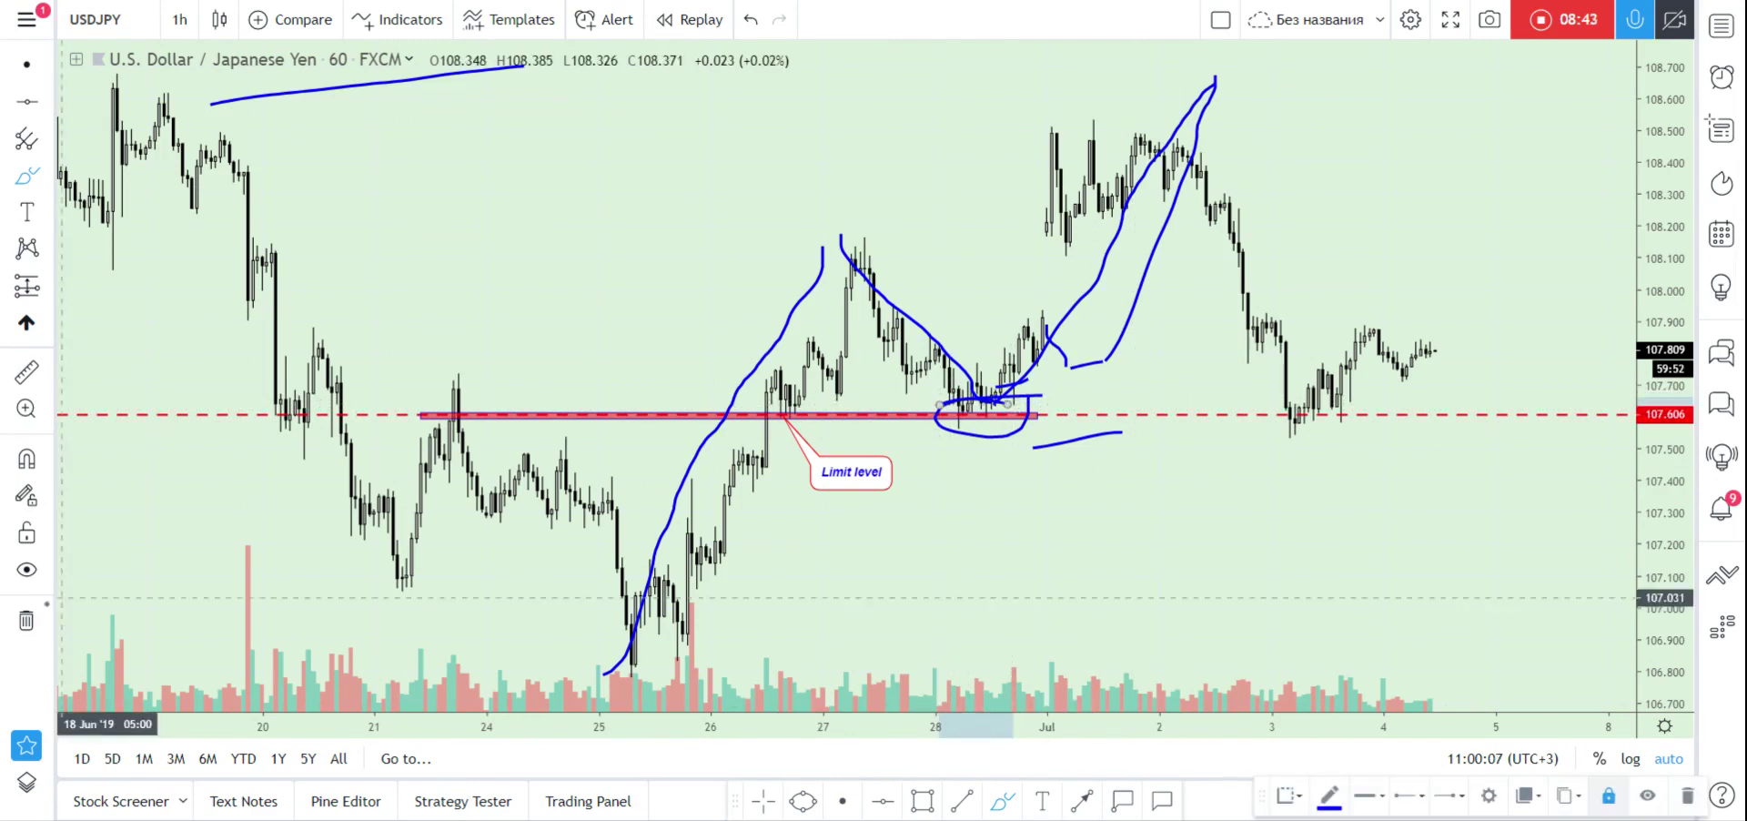
left_click(27, 620)
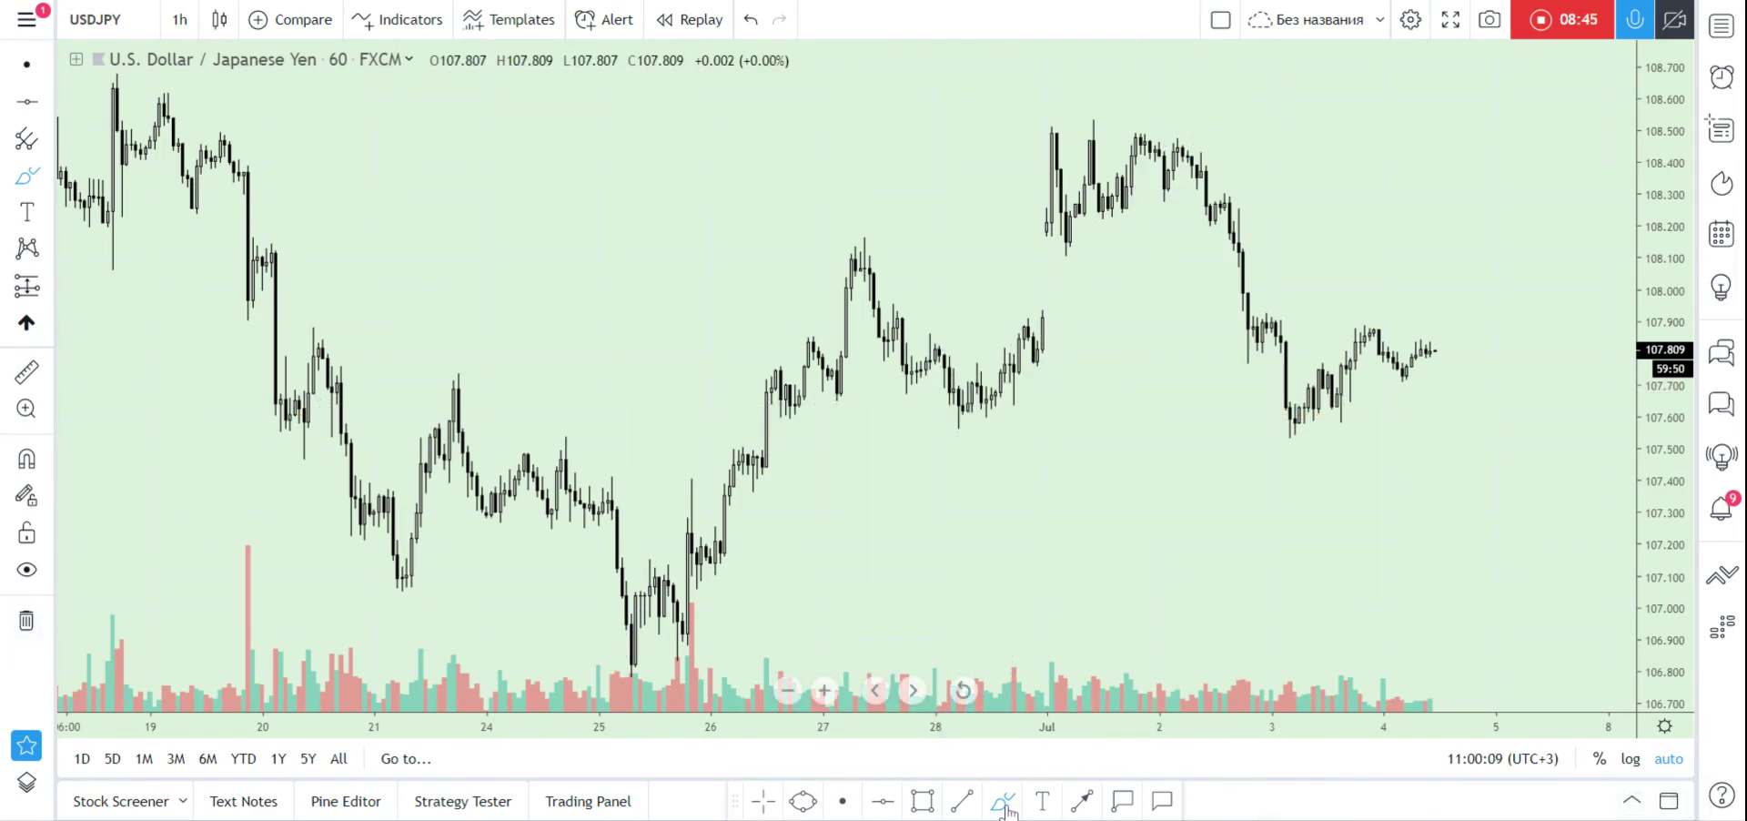
Mark a red rectangle zone around 107.55–107.62 from 26 Jun and a dashed line at 107.610.
left_click(922, 801)
left_click_drag(729, 411, 1496, 431)
left_click(883, 801)
left_click(843, 414)
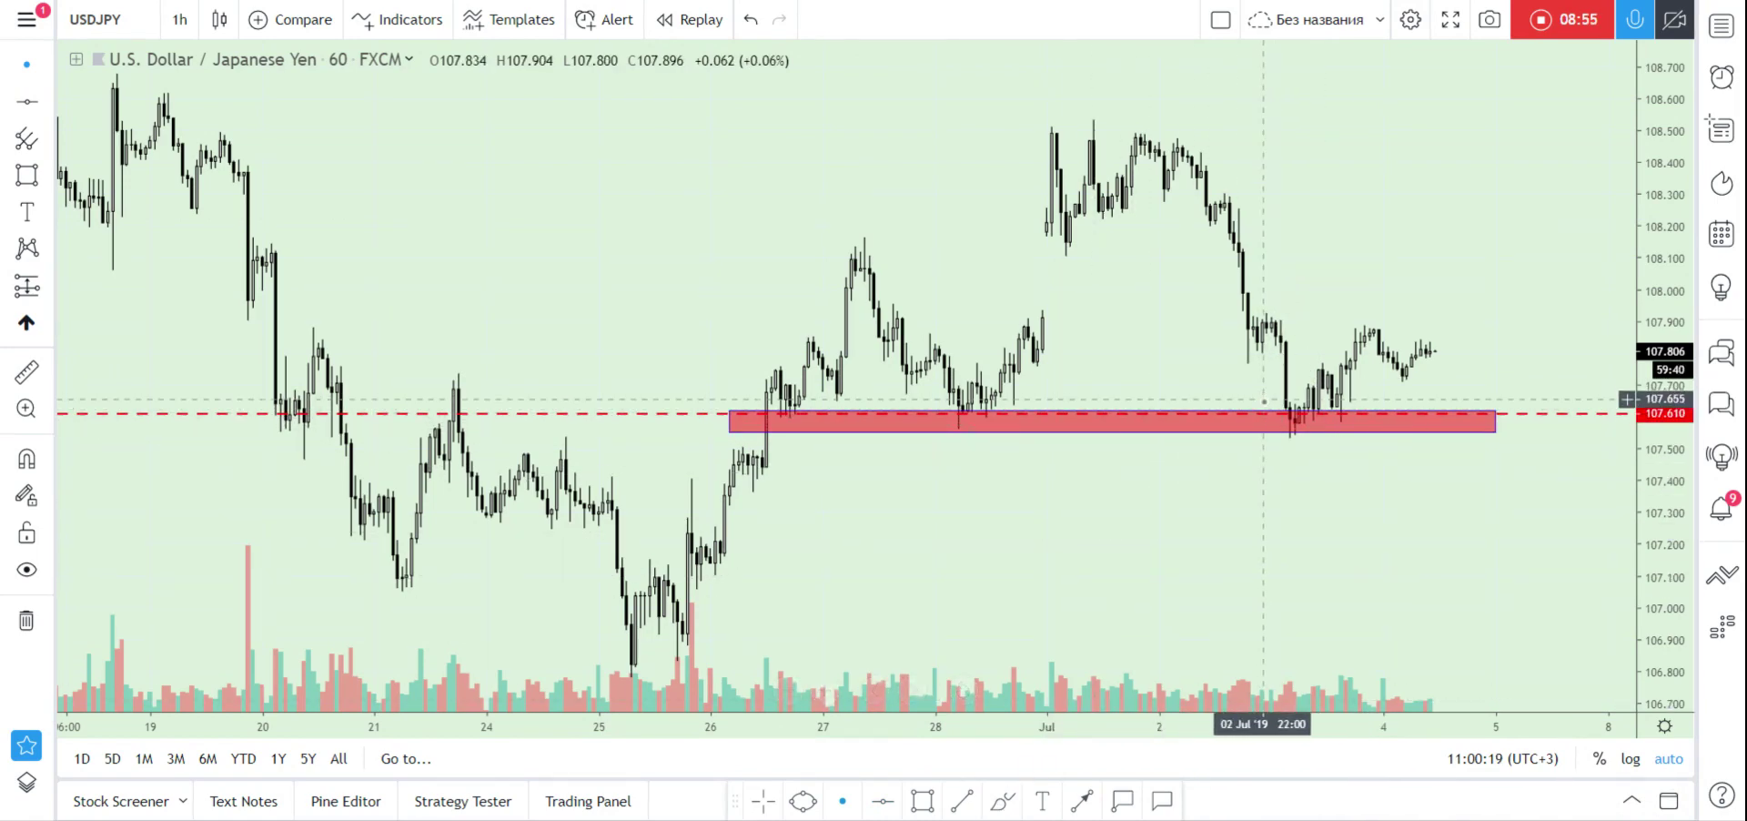
left_click_drag(1264, 399, 1237, 401)
Brush a curve along the 3 Jul lows, a stroke below the red zone, and an up arrow toward 108.6.
left_click(1005, 801)
left_click_drag(1252, 399, 1344, 403)
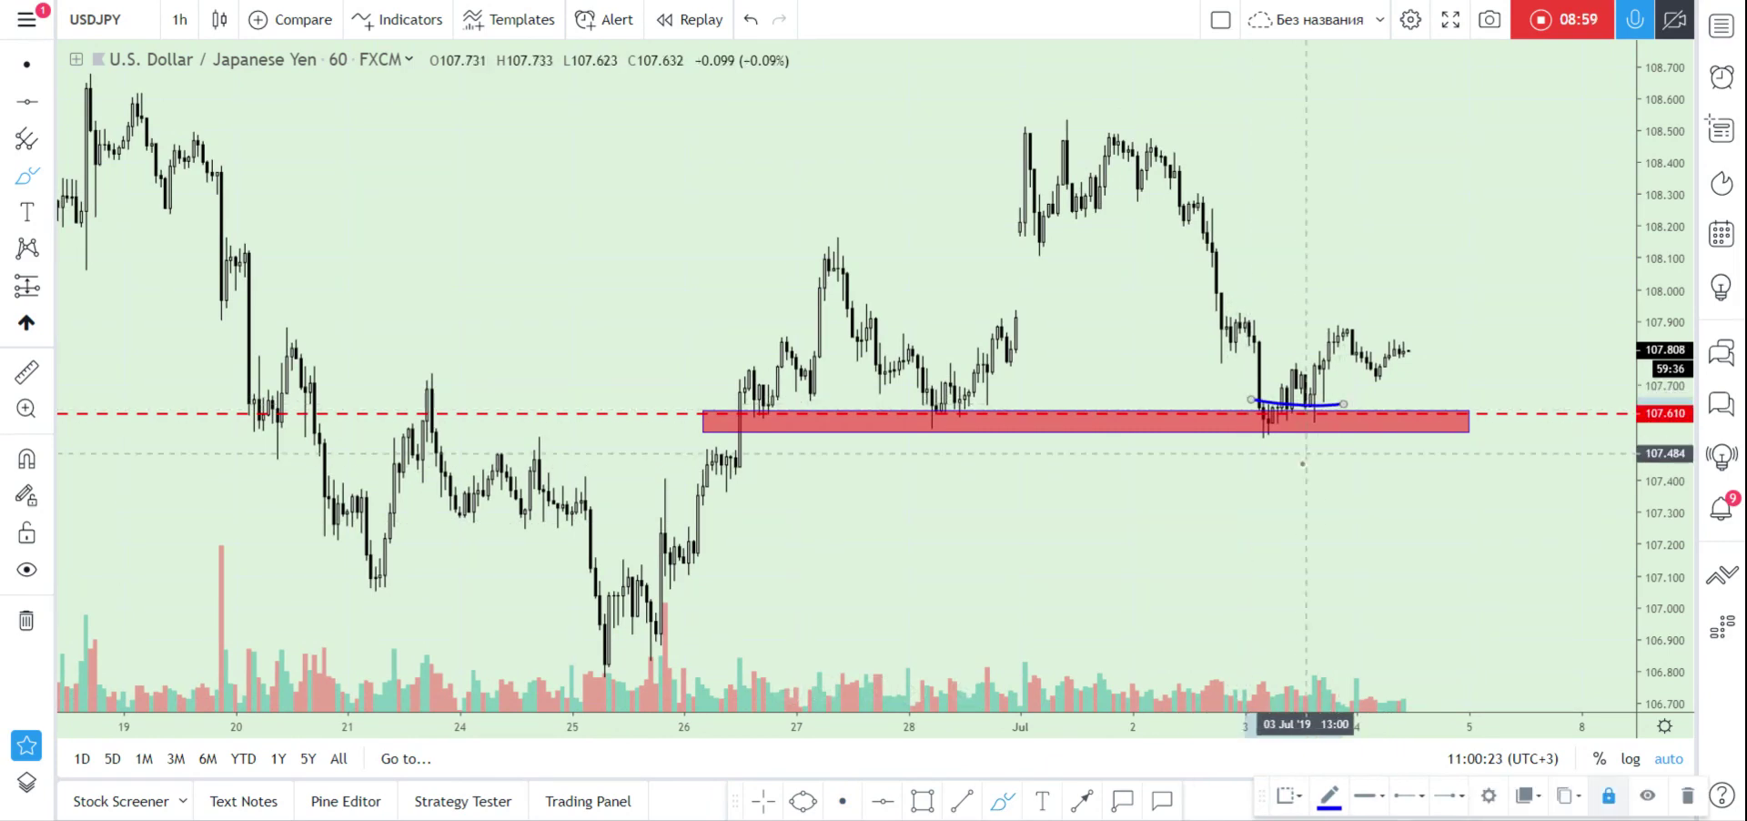
left_click_drag(1248, 492, 1303, 487)
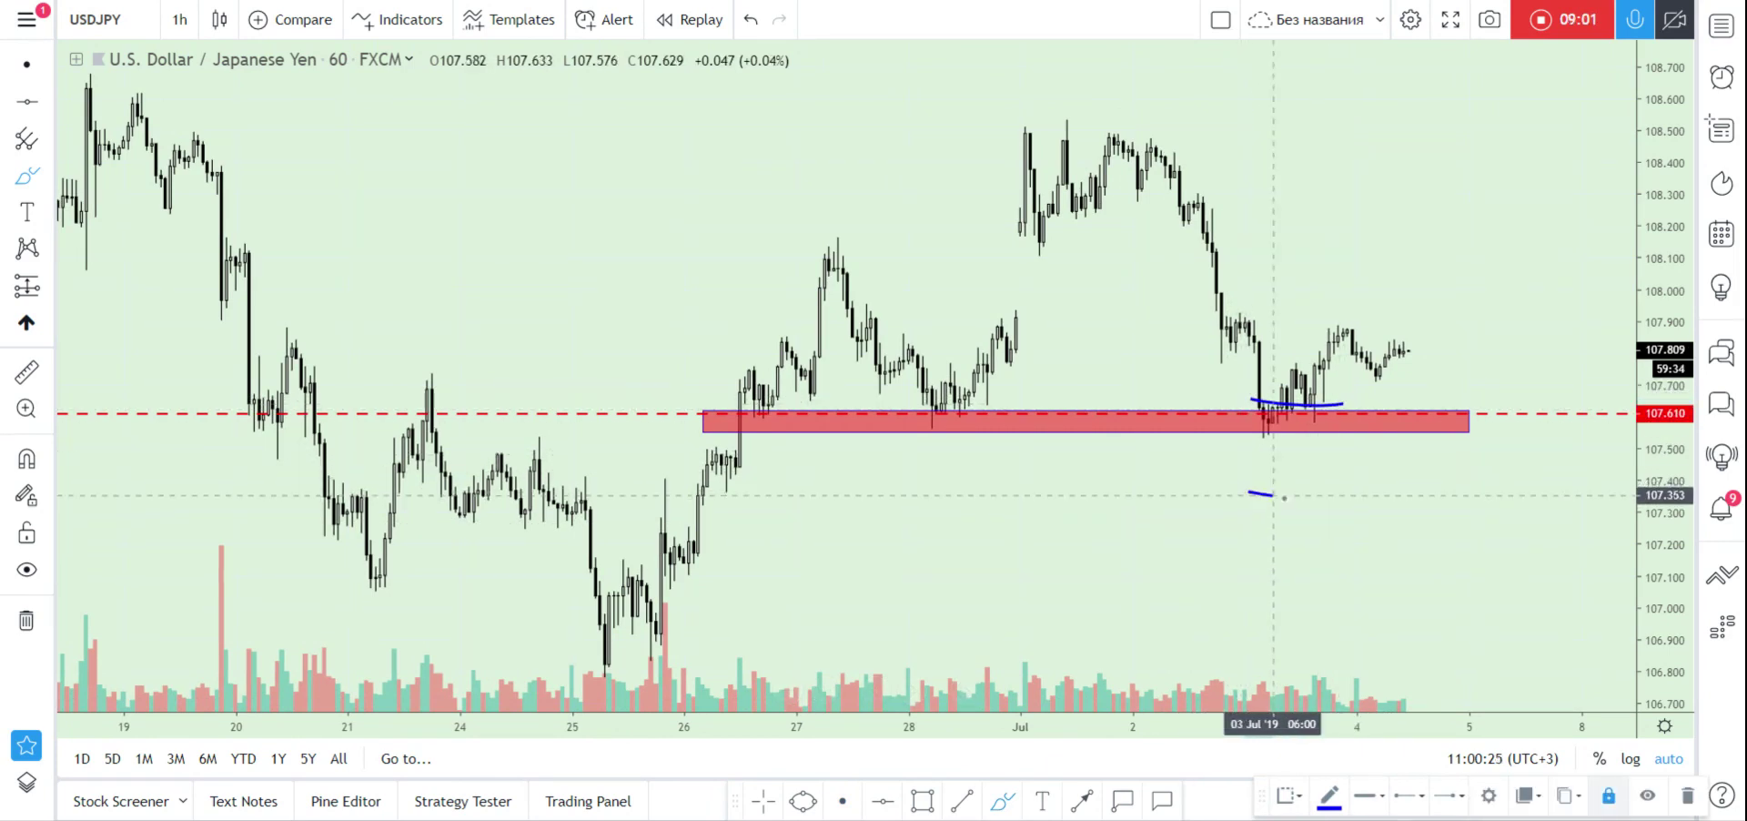
left_click_drag(1421, 352, 1530, 113)
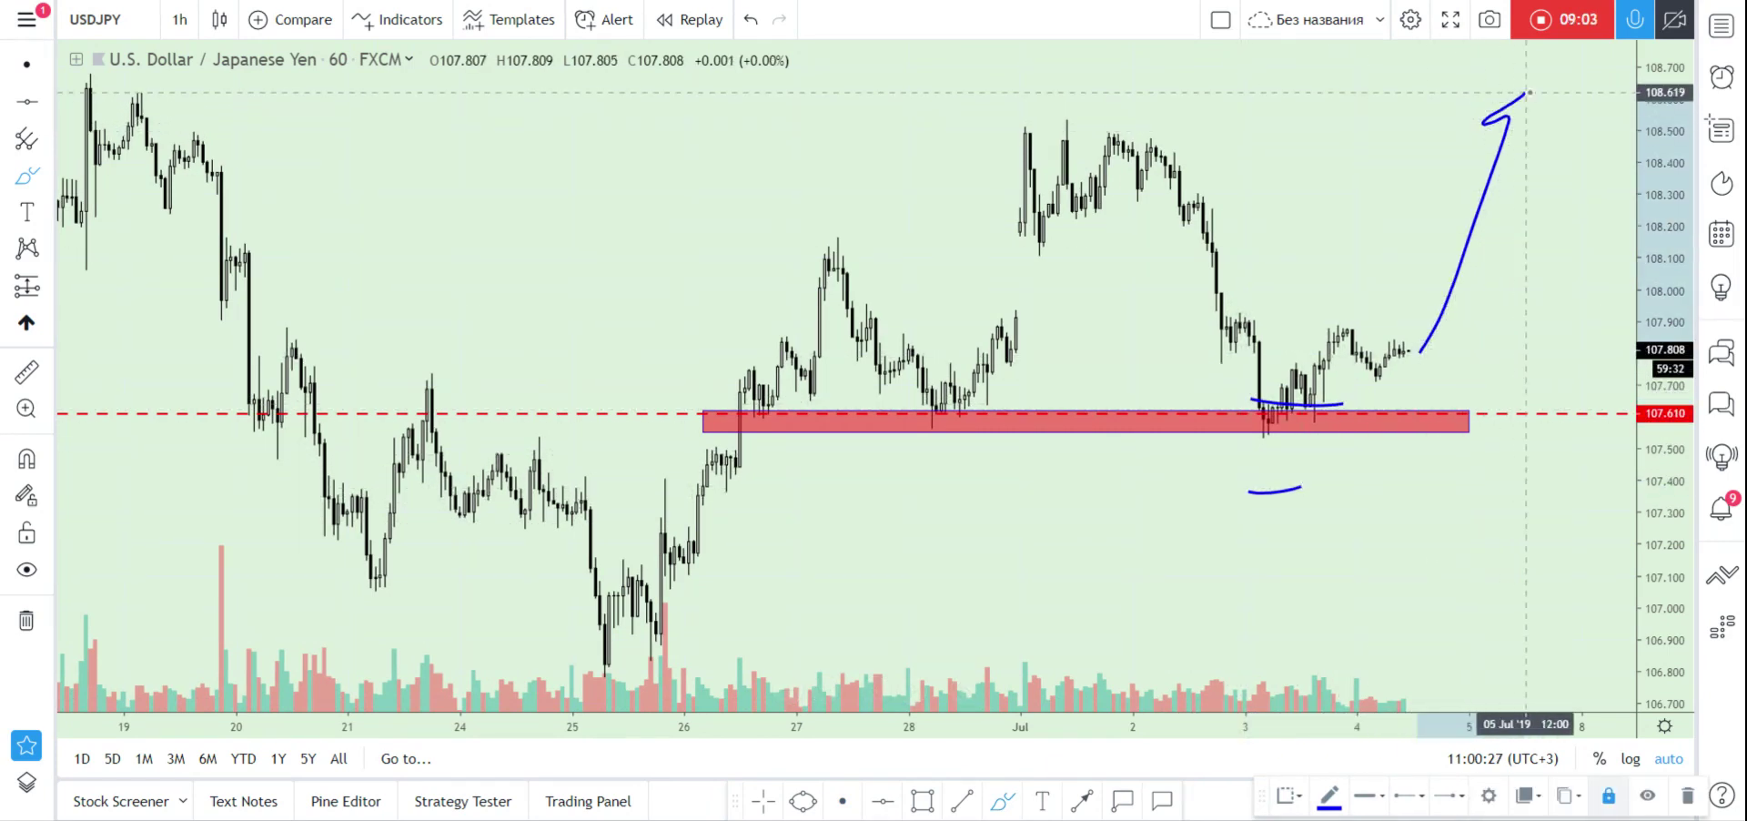
Draw a downward arrow over late June and a path dipping to the zone then rallying toward 108.75.
left_click_drag(350, 147, 409, 233)
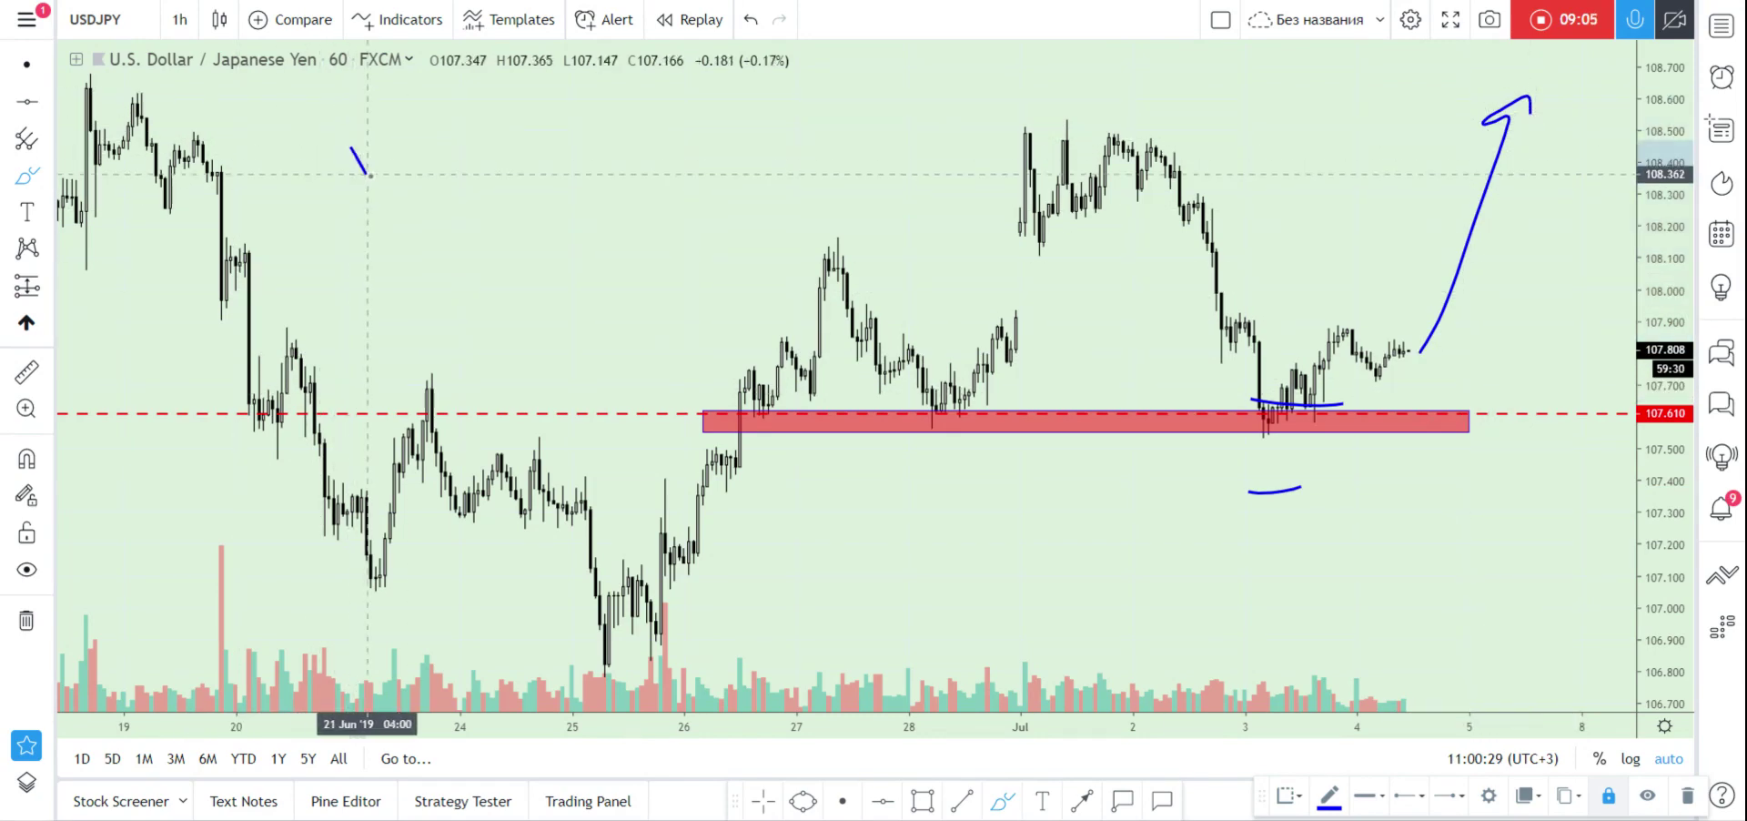
left_click_drag(413, 238, 452, 242)
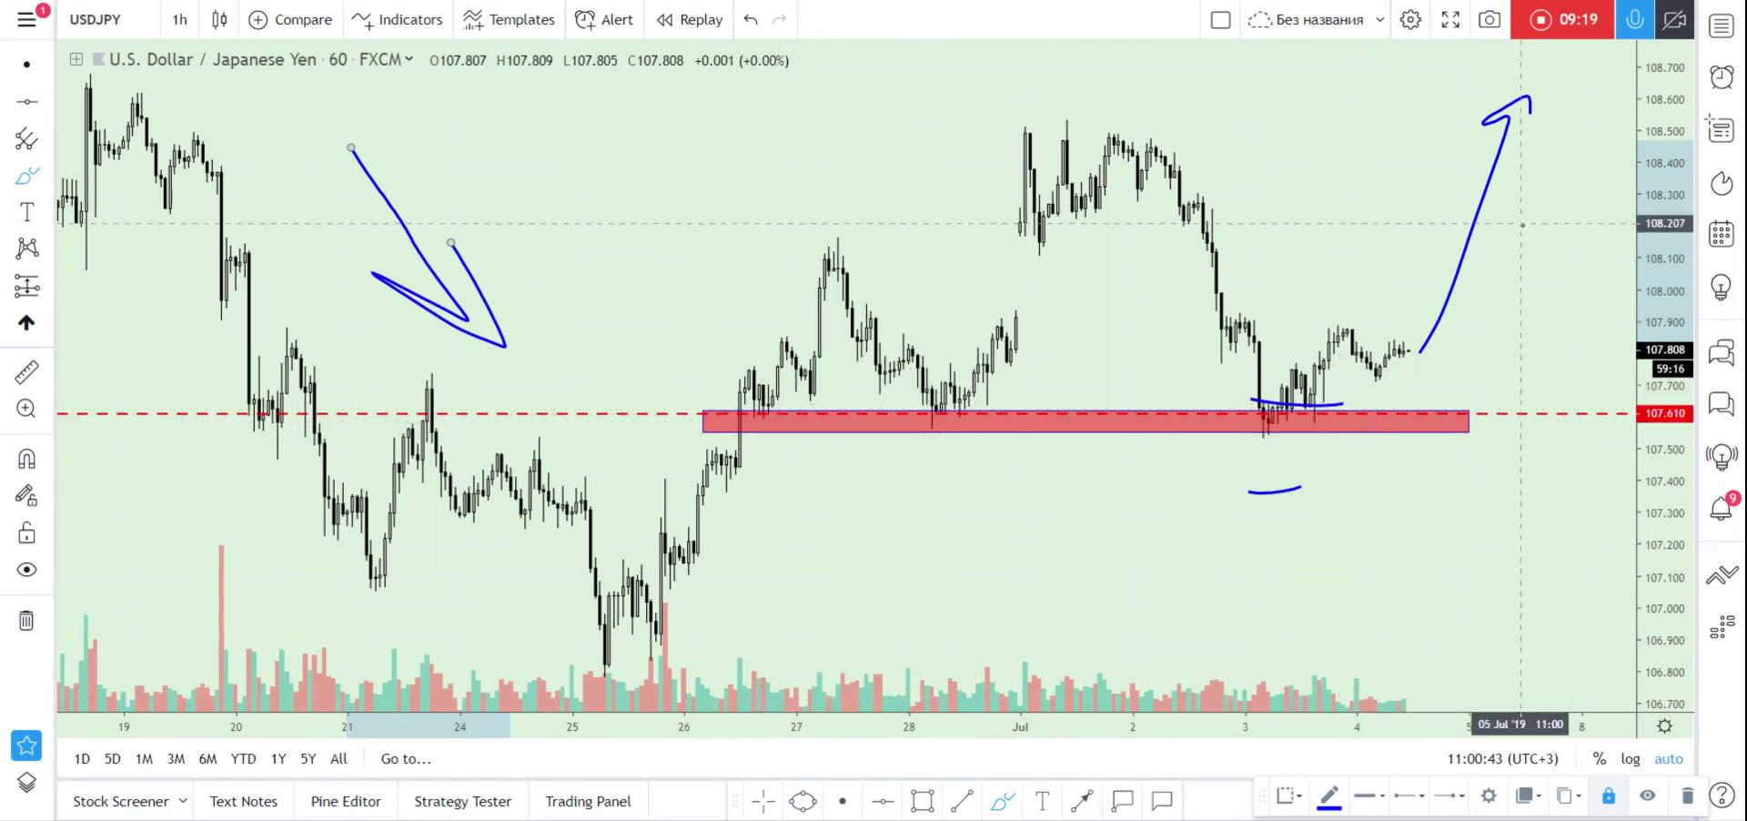
left_click_drag(1451, 347, 1507, 348)
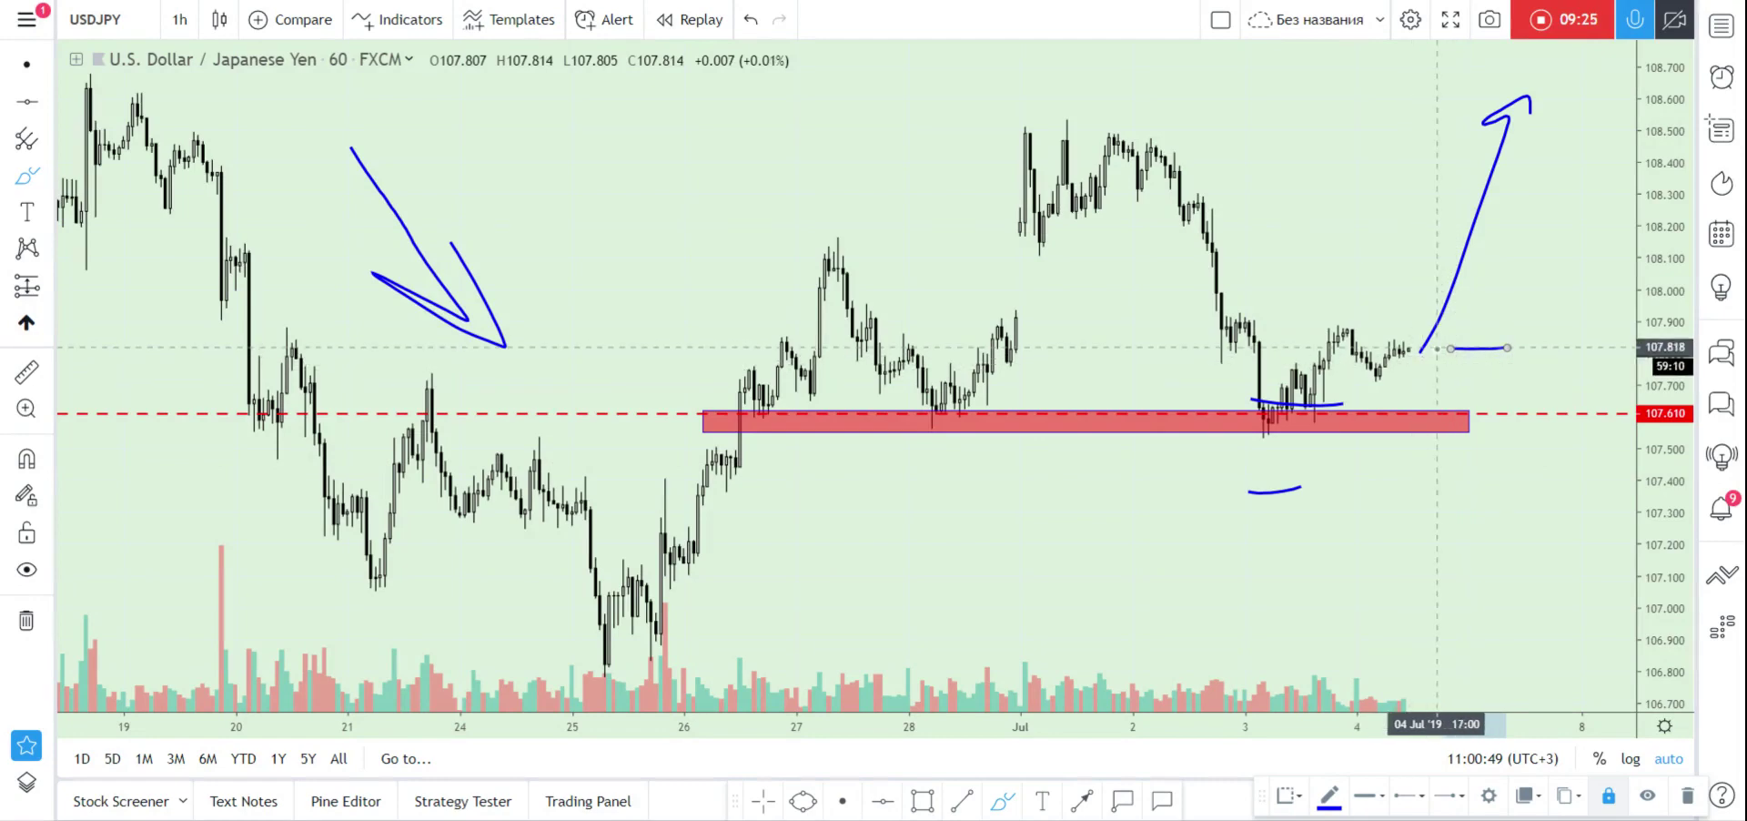
left_click_drag(1413, 349, 1453, 410)
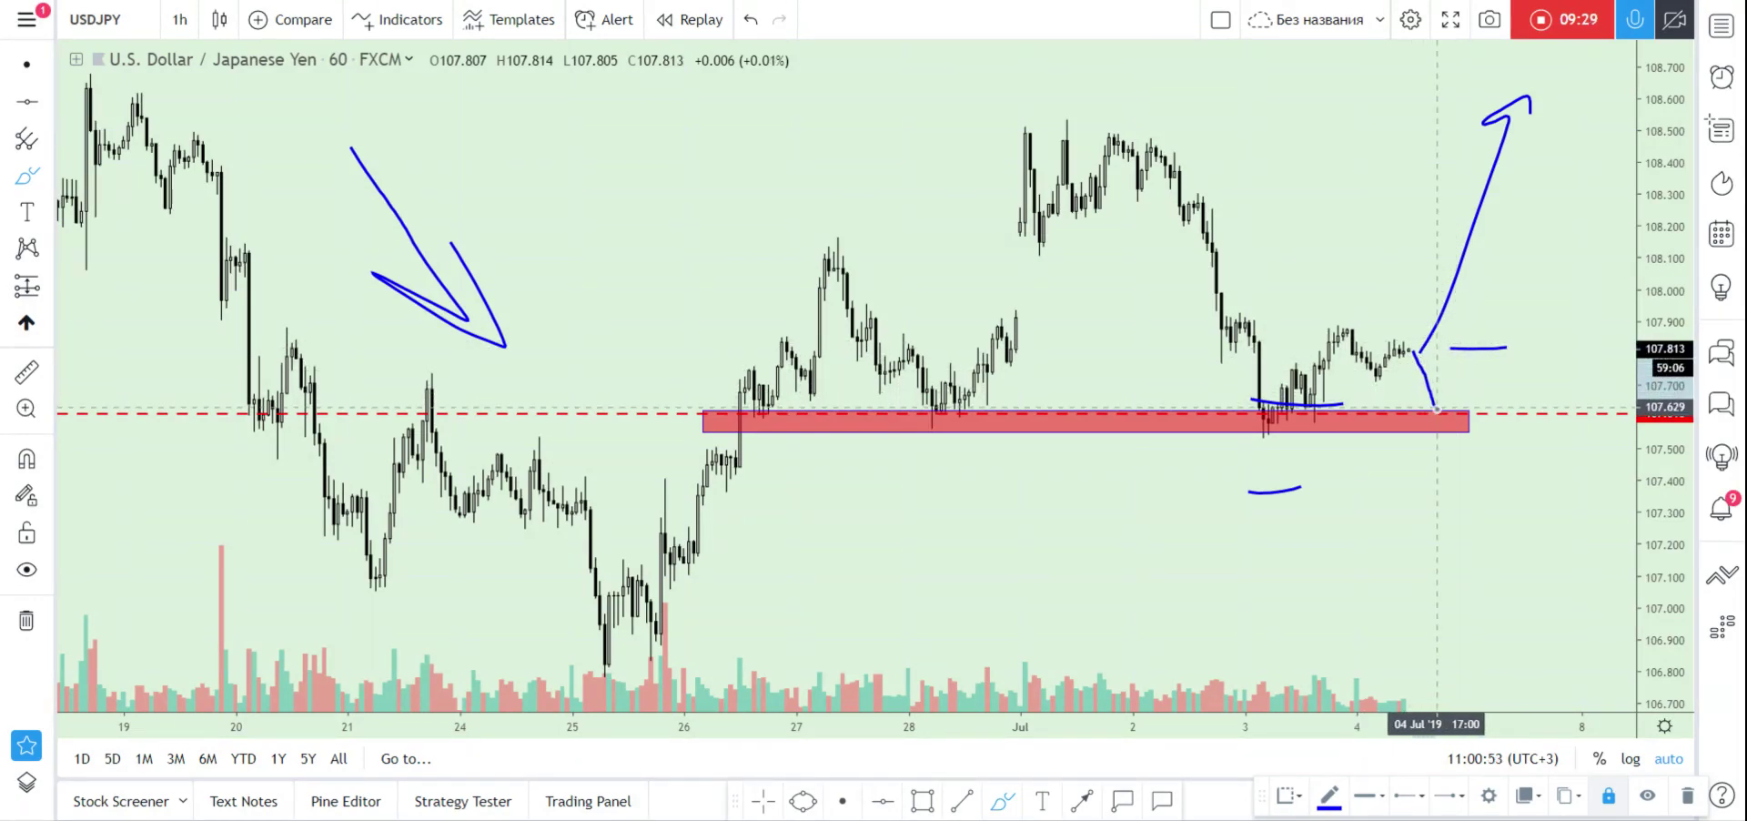
left_click_drag(1453, 409, 1596, 87)
left_click_drag(1326, 475, 1427, 464)
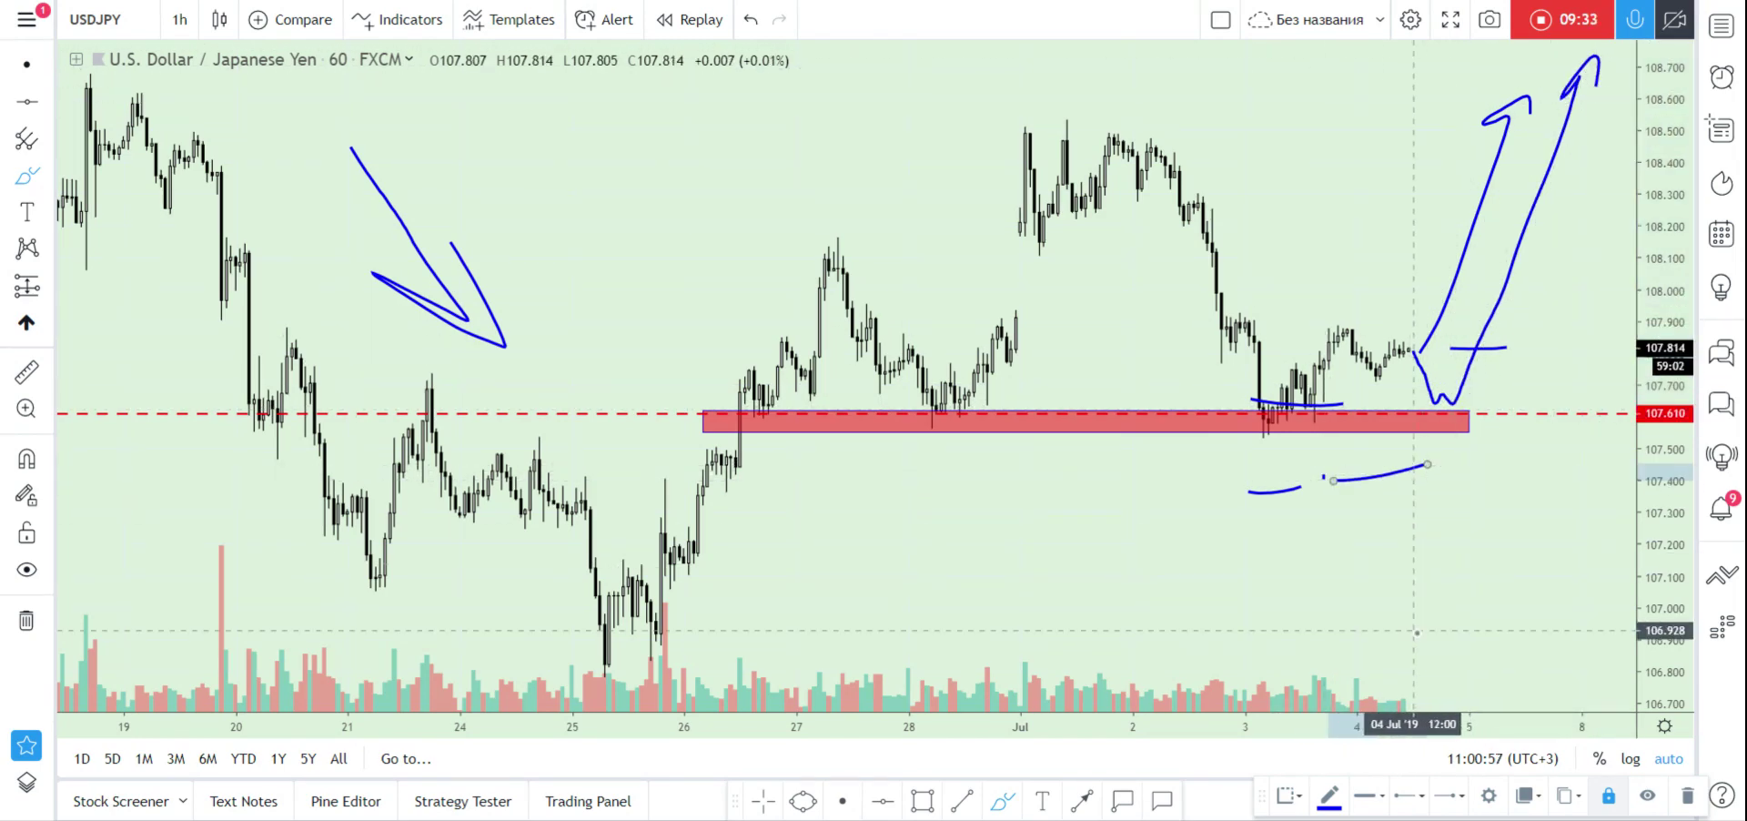